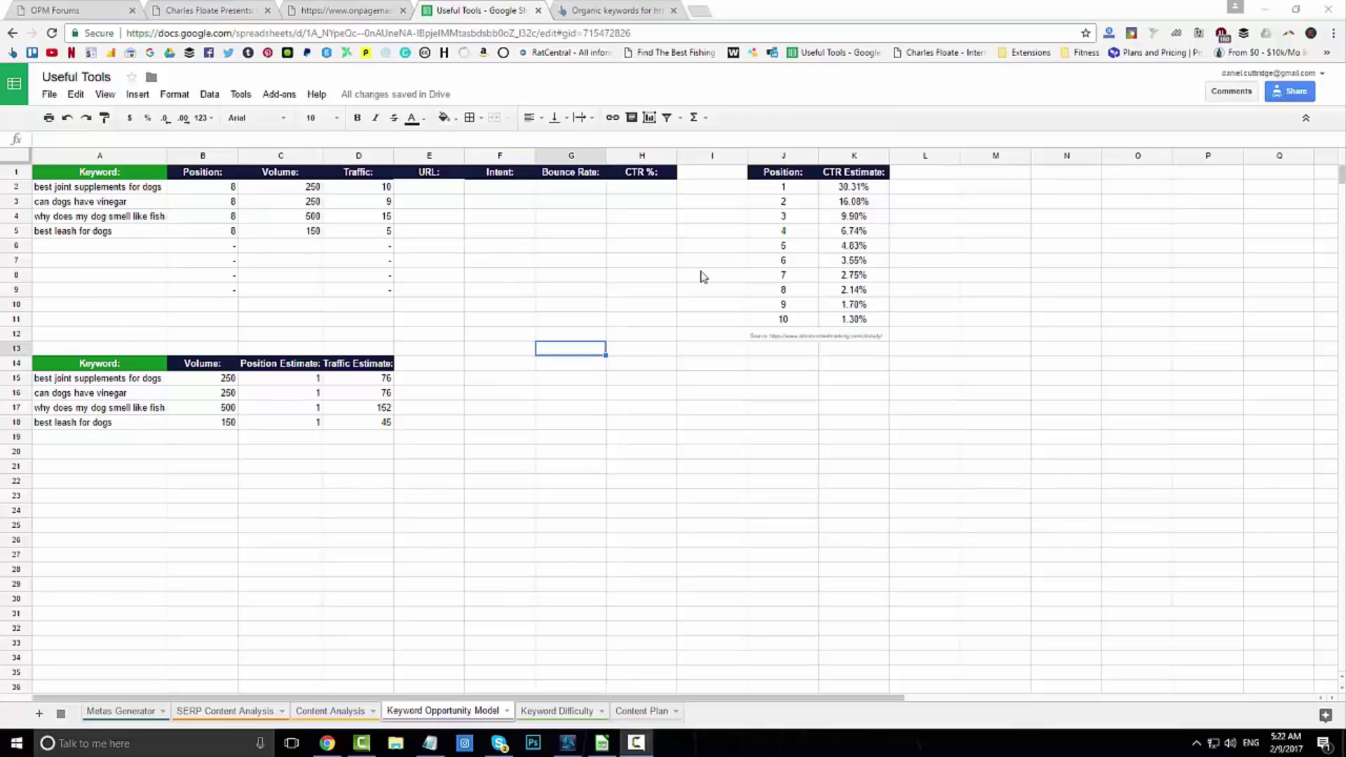
# Step: Select the CTR Estimate header in K1, then go to the Keyword Difficulty sheet
pyautogui.click(840, 176)
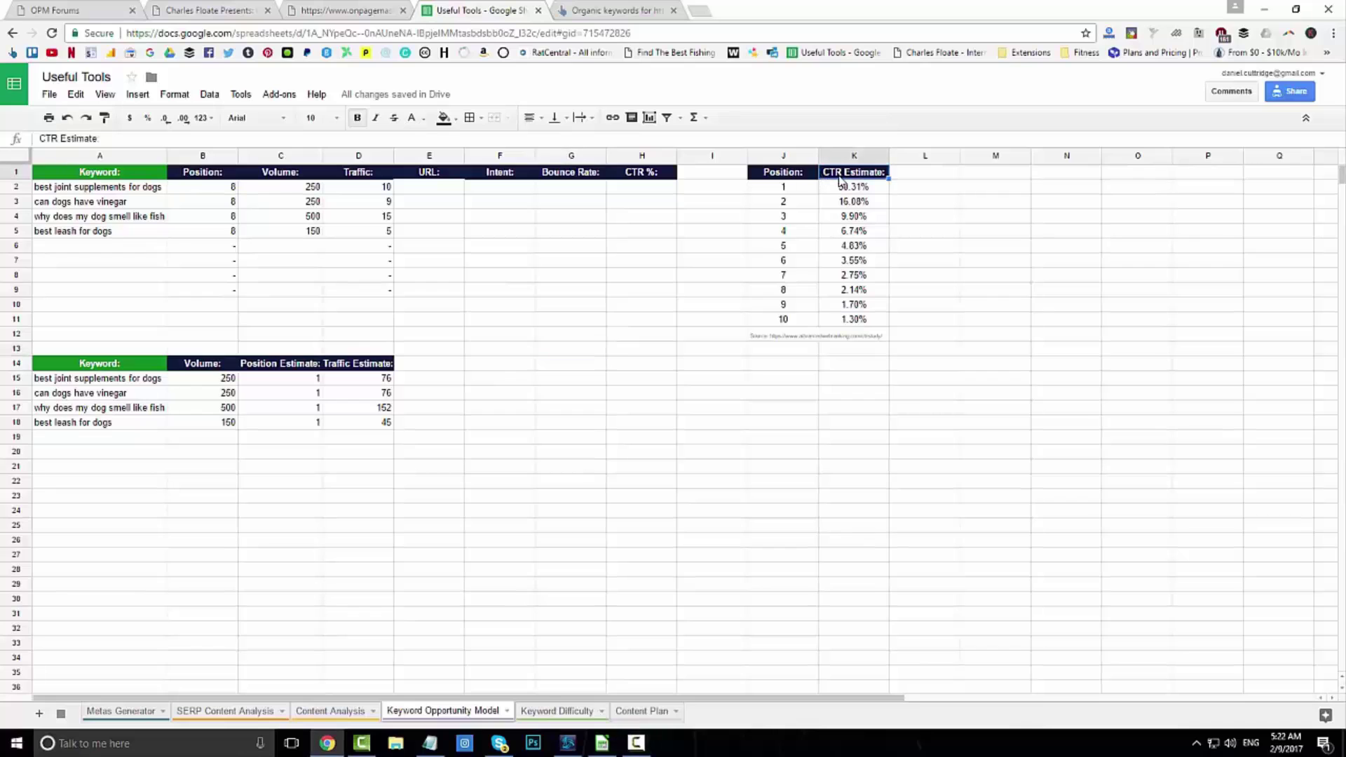
pyautogui.click(551, 712)
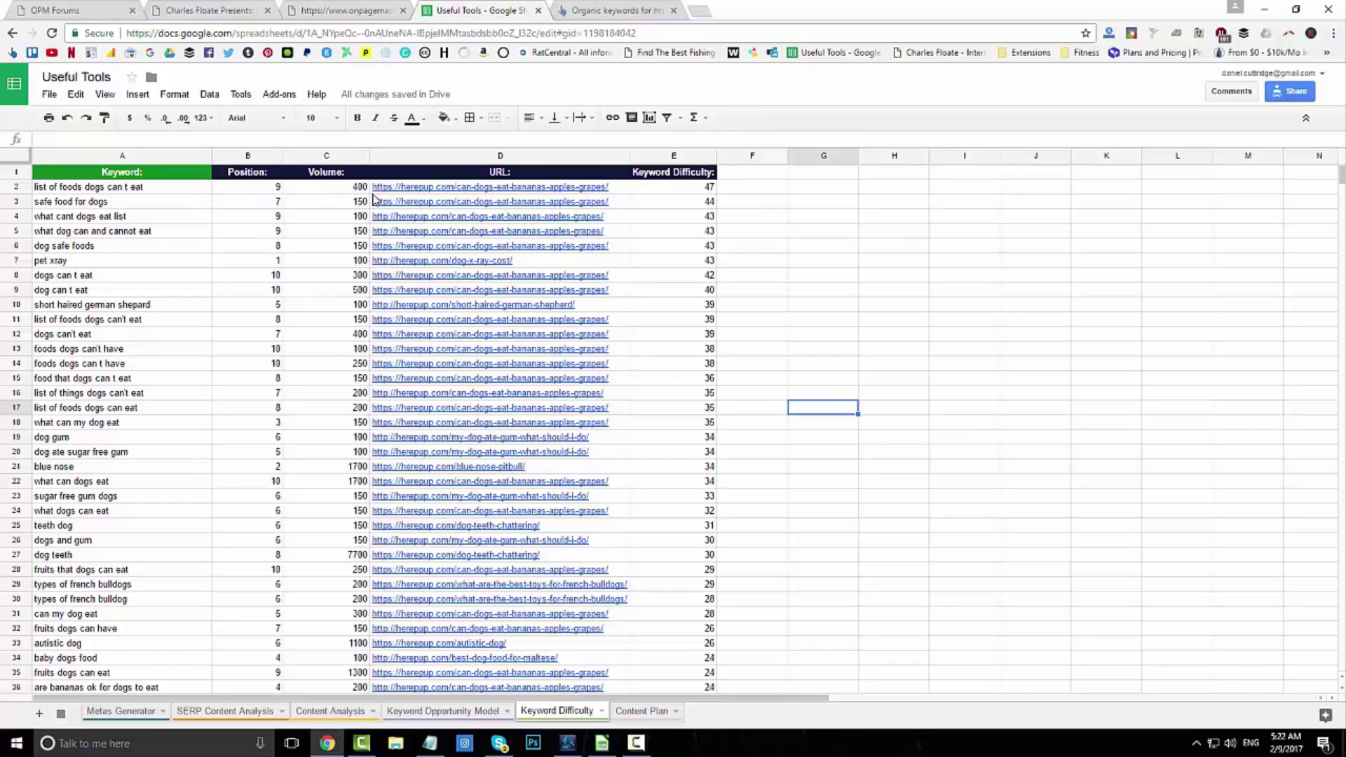
# Step: Review the herepup.com ranking URLs in column D and the difficulty score 42 in E8
pyautogui.moveTo(428, 191)
pyautogui.click(616, 189)
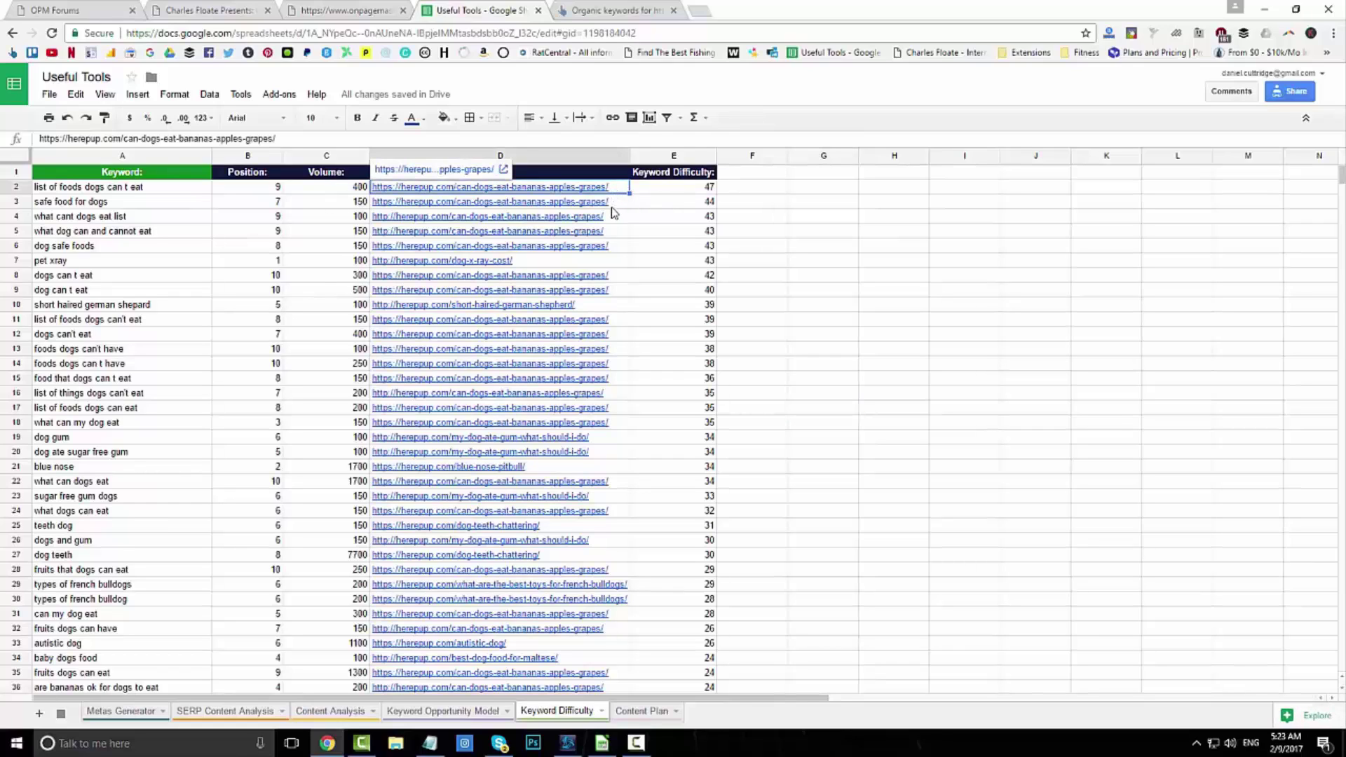
pyautogui.click(614, 217)
pyautogui.click(620, 233)
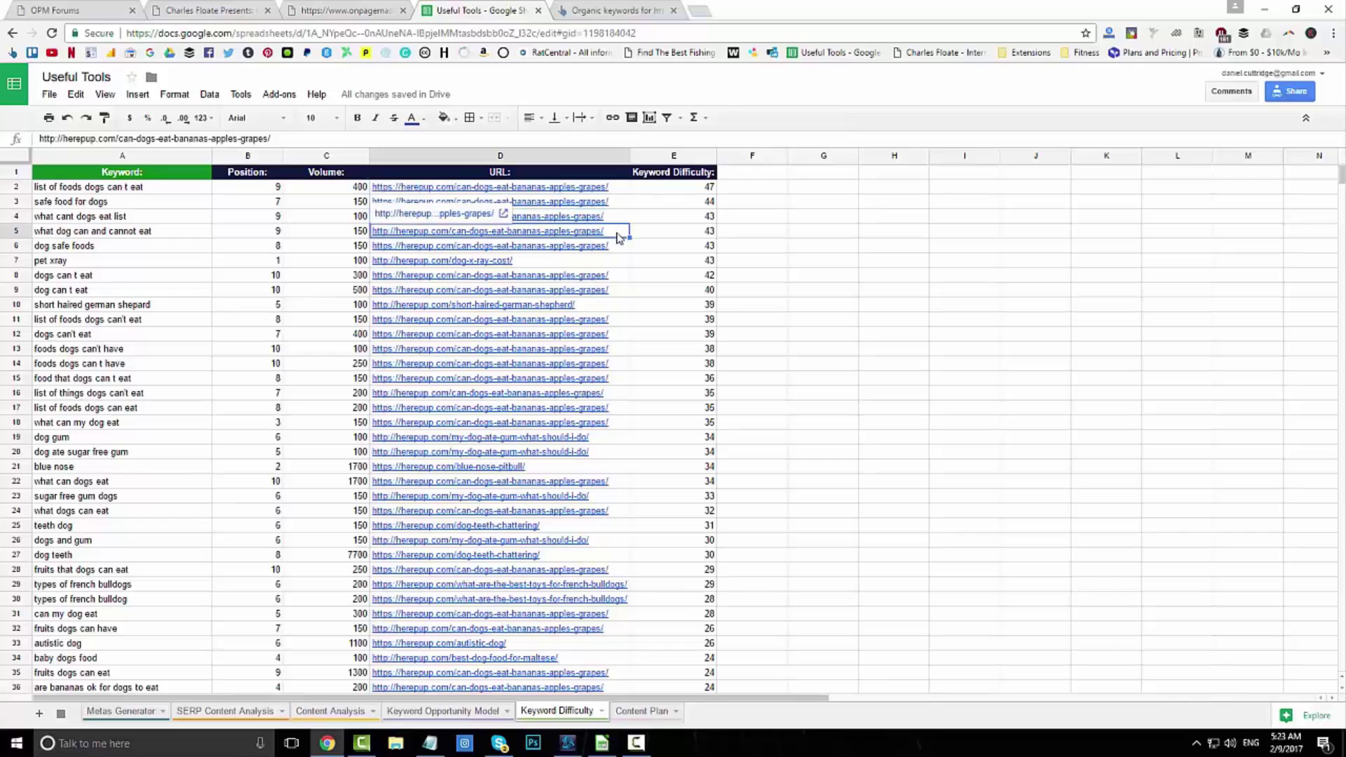
pyautogui.click(616, 246)
pyautogui.click(602, 261)
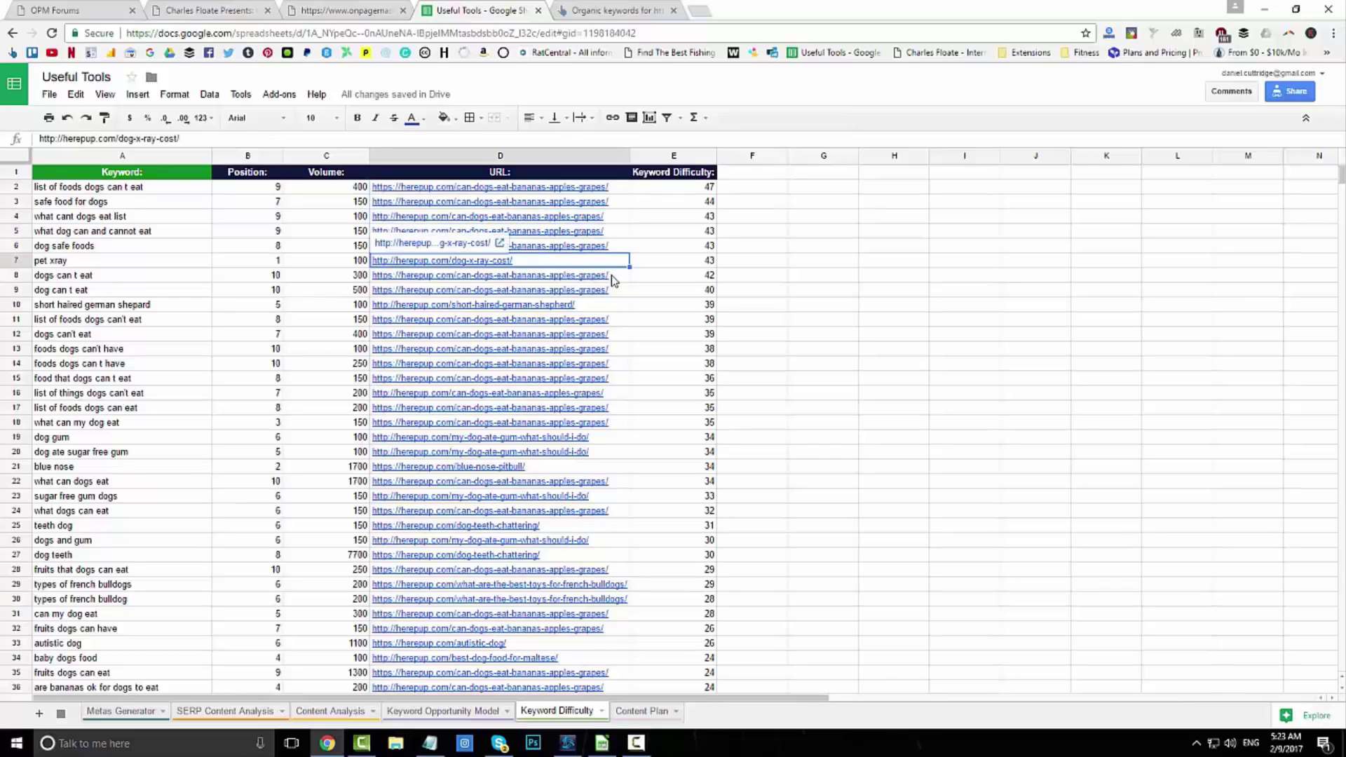
pyautogui.click(620, 278)
pyautogui.click(617, 290)
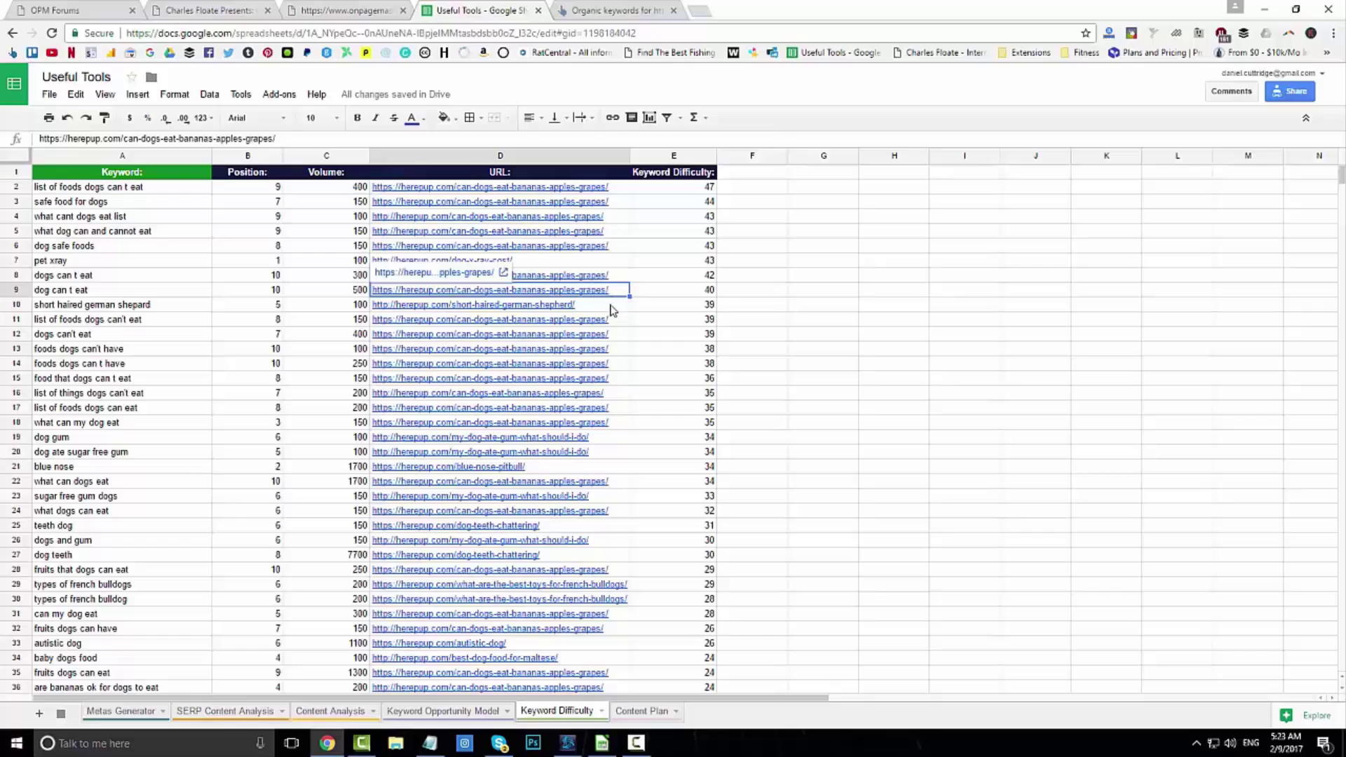
pyautogui.click(612, 308)
pyautogui.click(641, 277)
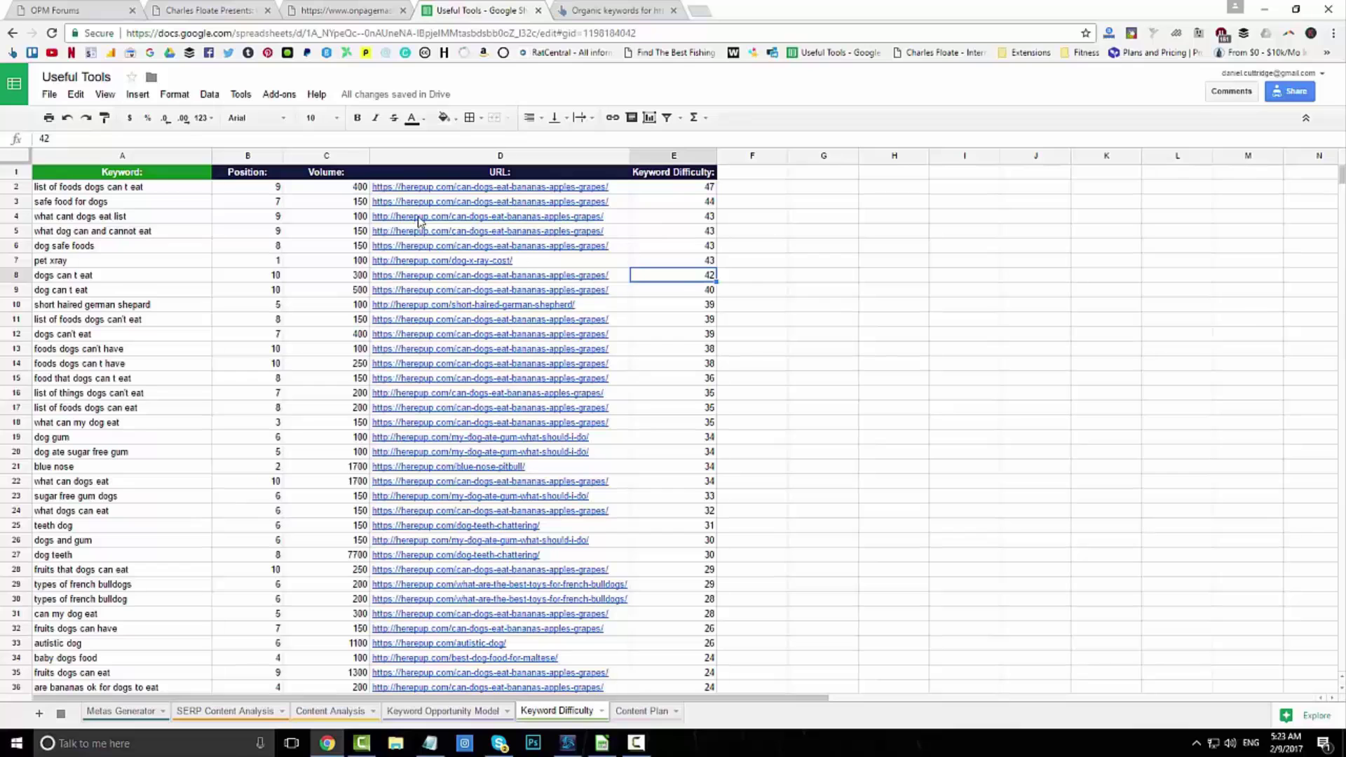
# Step: In Ahrefs, glance at the herepup.com site overview, close it, and return to the spreadsheet
pyautogui.click(575, 10)
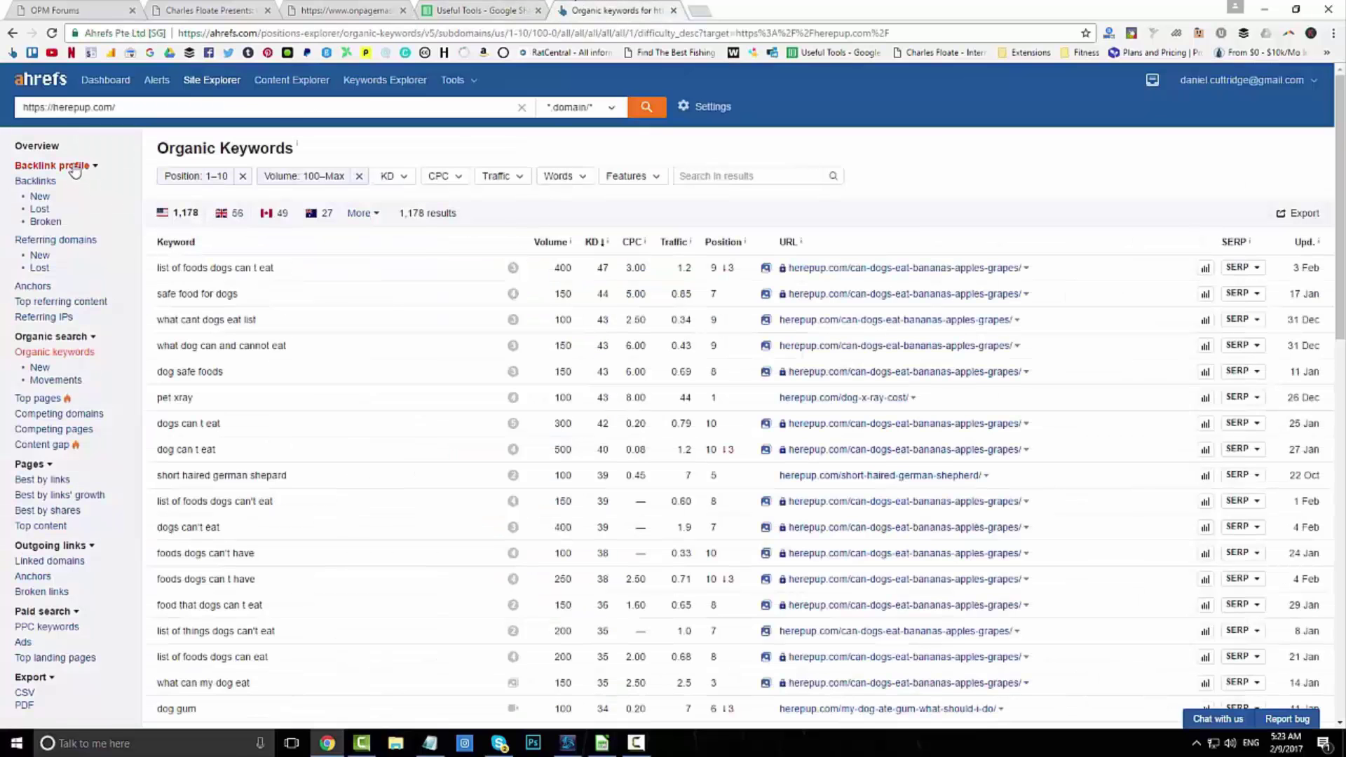
pyautogui.click(49, 147)
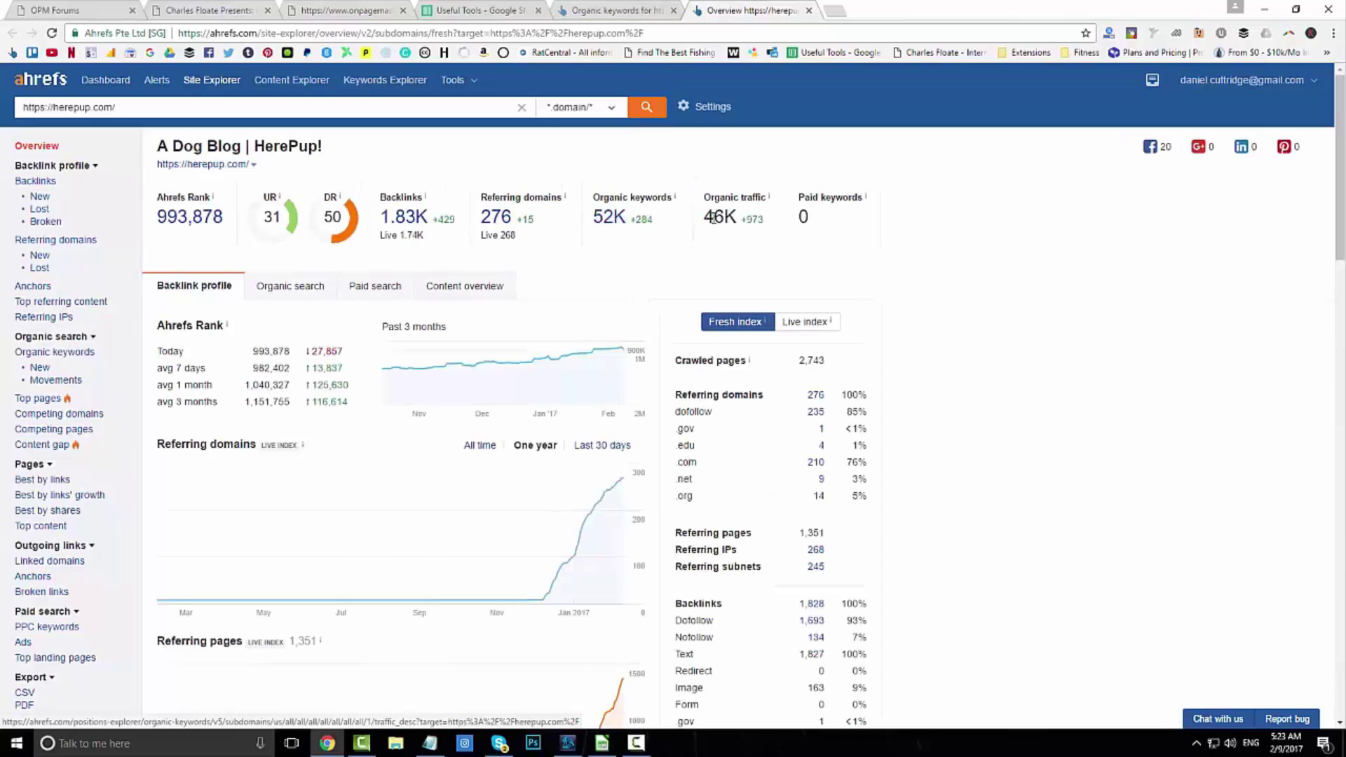
pyautogui.click(808, 11)
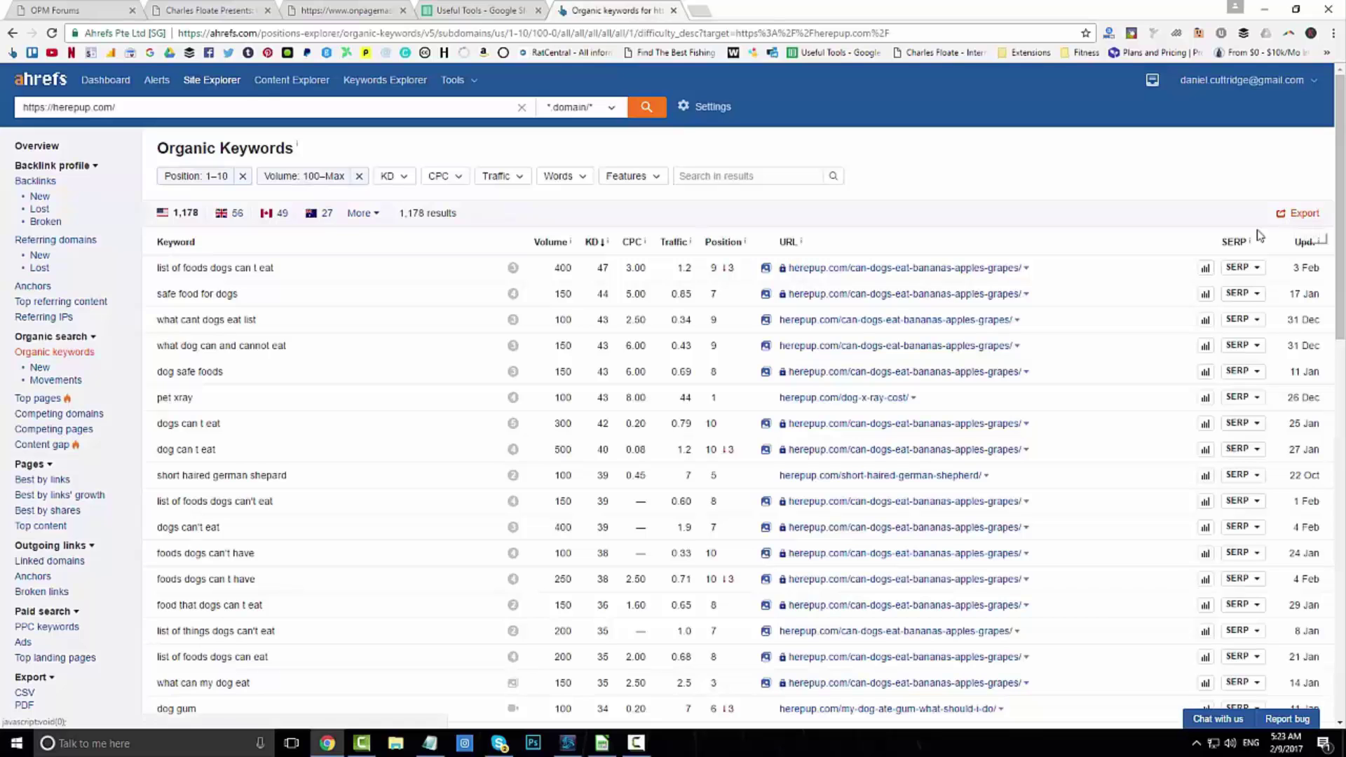
pyautogui.click(484, 10)
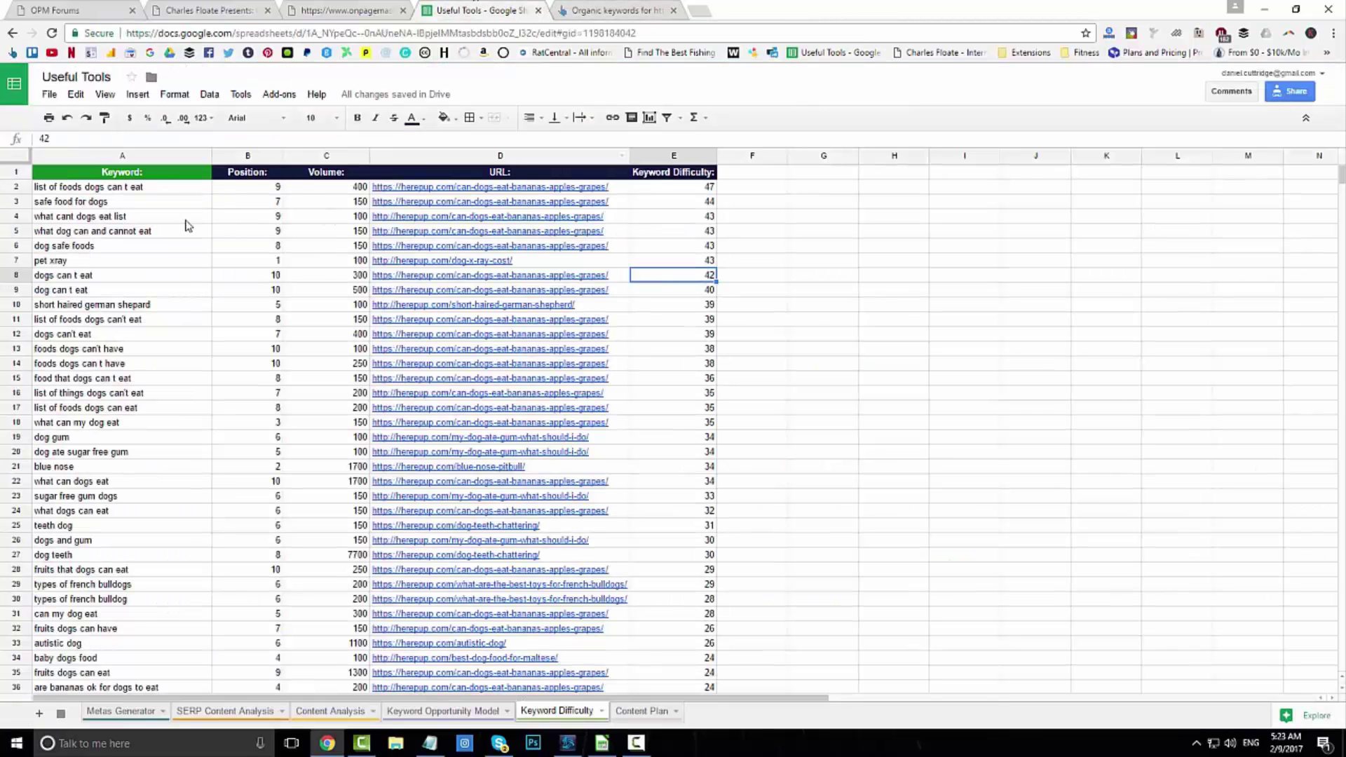
# Step: Use Explore on column E to place =AVERAGE(E:E), showing 8.66, in cell F6
pyautogui.scroll(-3, 111, 206)
pyautogui.scroll(-5, 112, 207)
pyautogui.scroll(8, 140, 232)
pyautogui.click(691, 156)
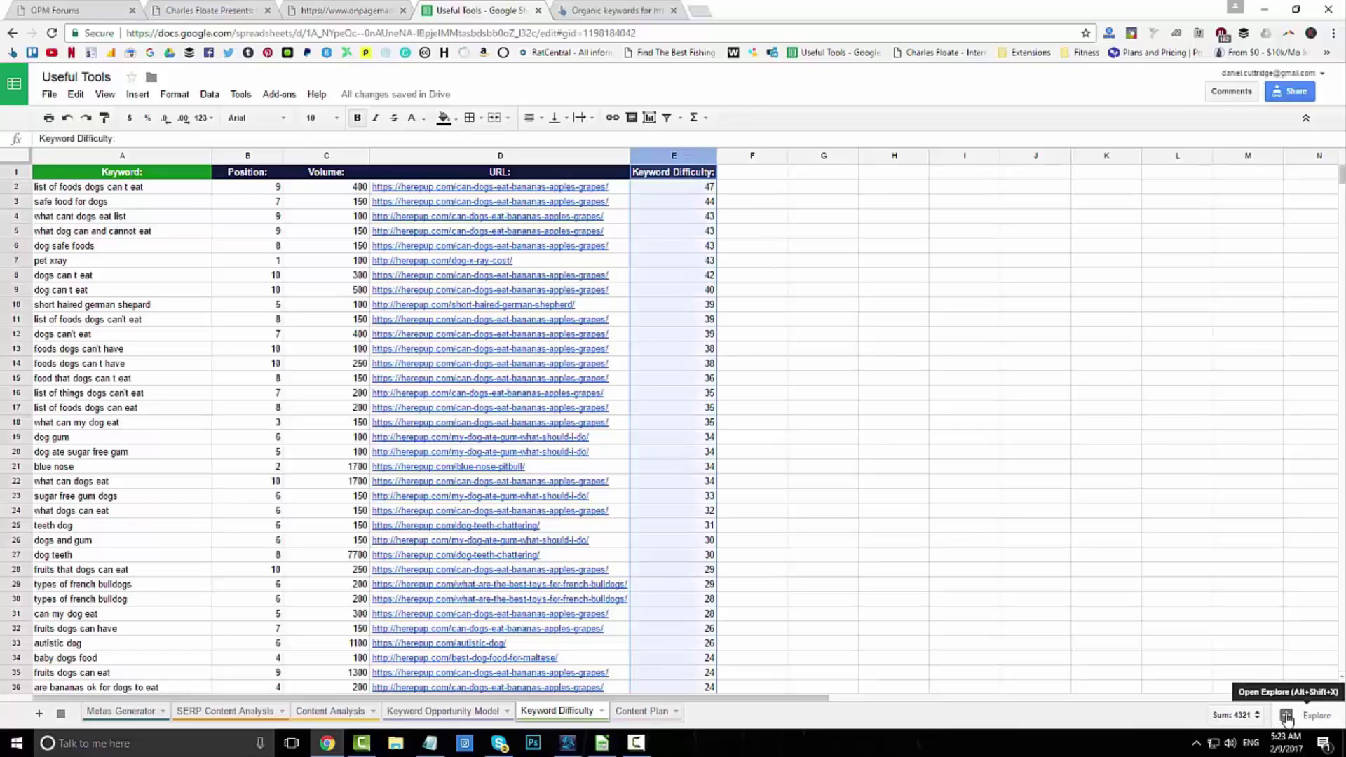
pyautogui.click(1300, 717)
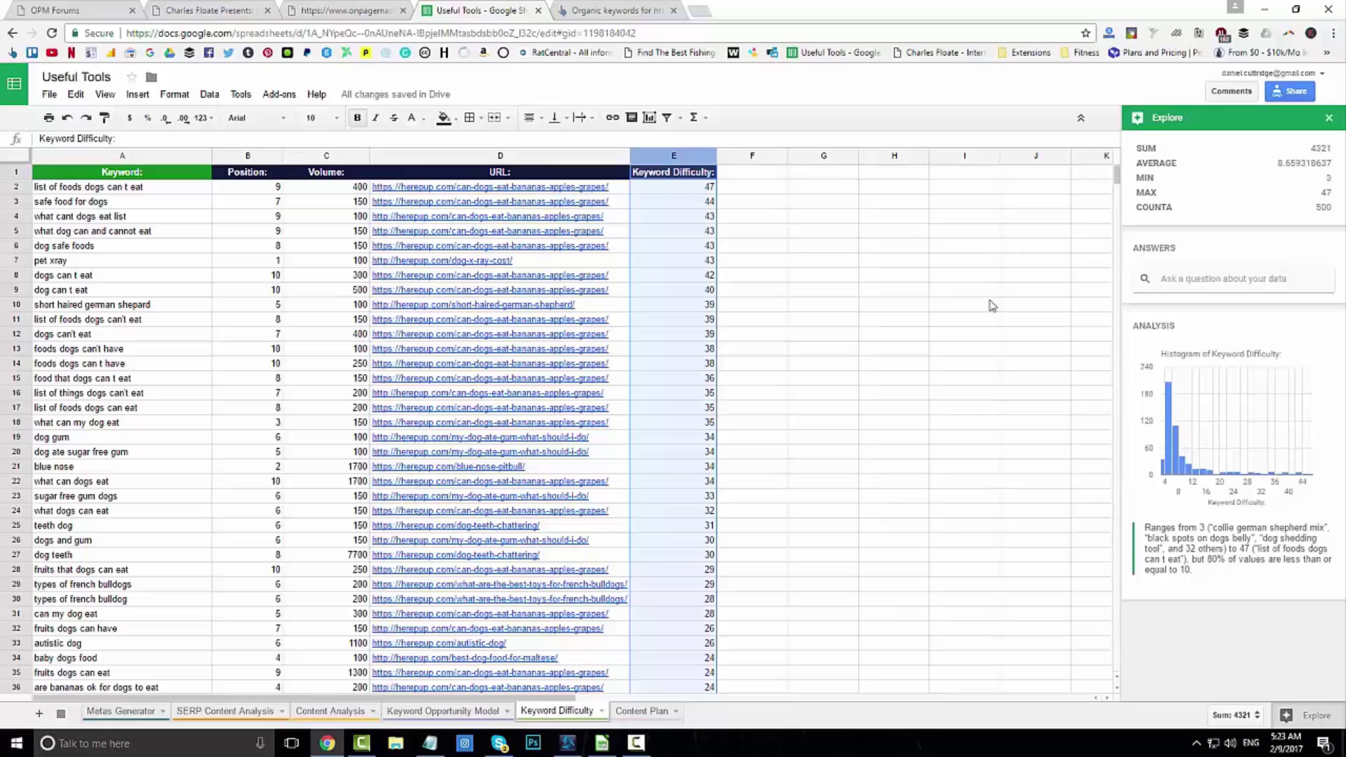
pyautogui.moveTo(1195, 165); pyautogui.dragTo(771, 252)
pyautogui.click(767, 251)
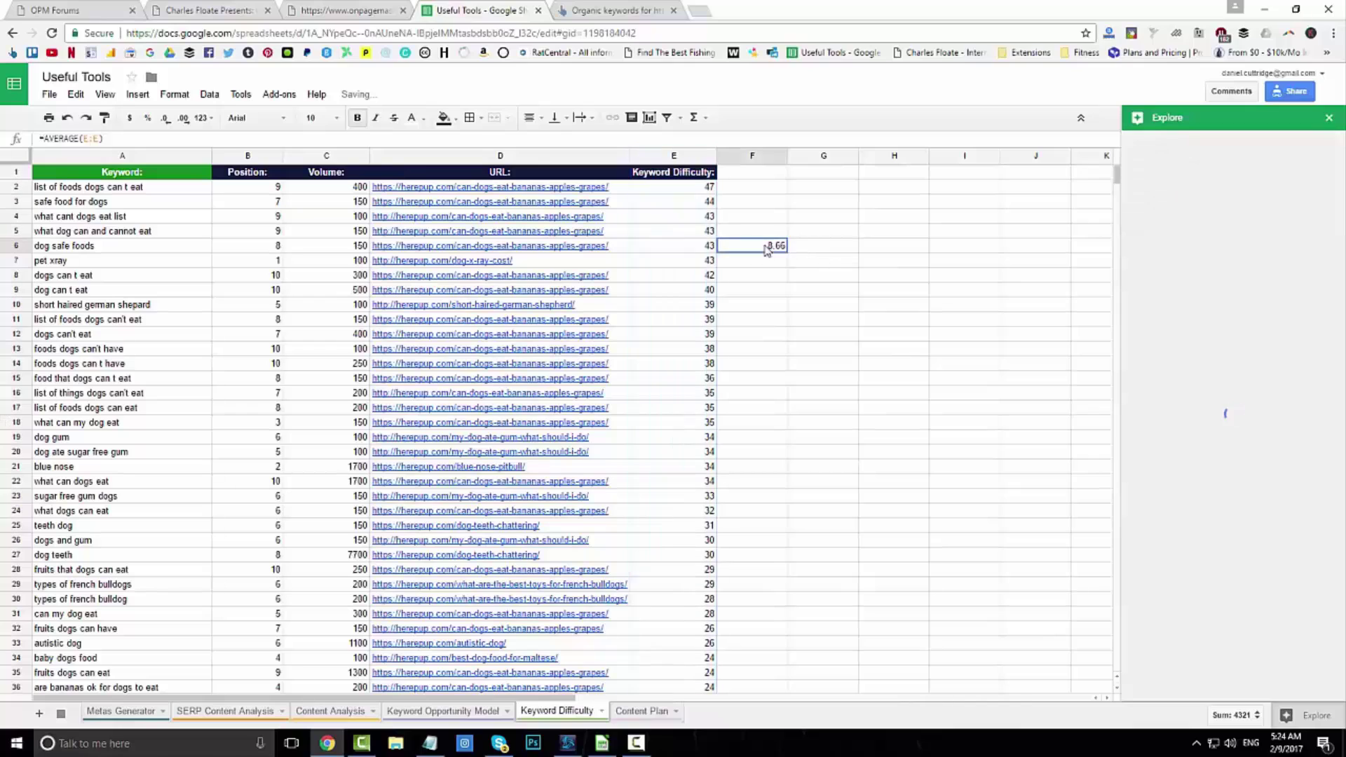
pyautogui.click(1329, 120)
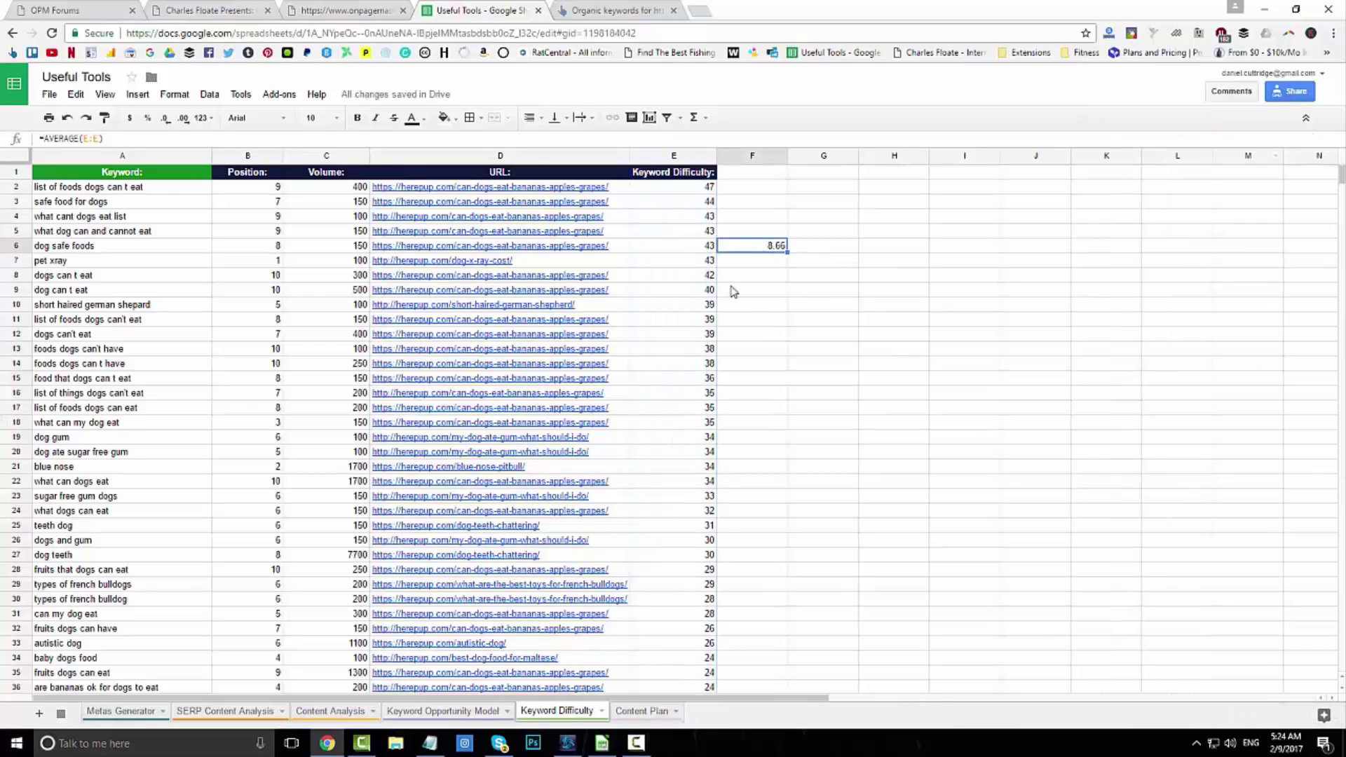
# Step: Type an 'Average' label into F5 above the average value
pyautogui.click(767, 235)
pyautogui.click(766, 249)
pyautogui.click(768, 235)
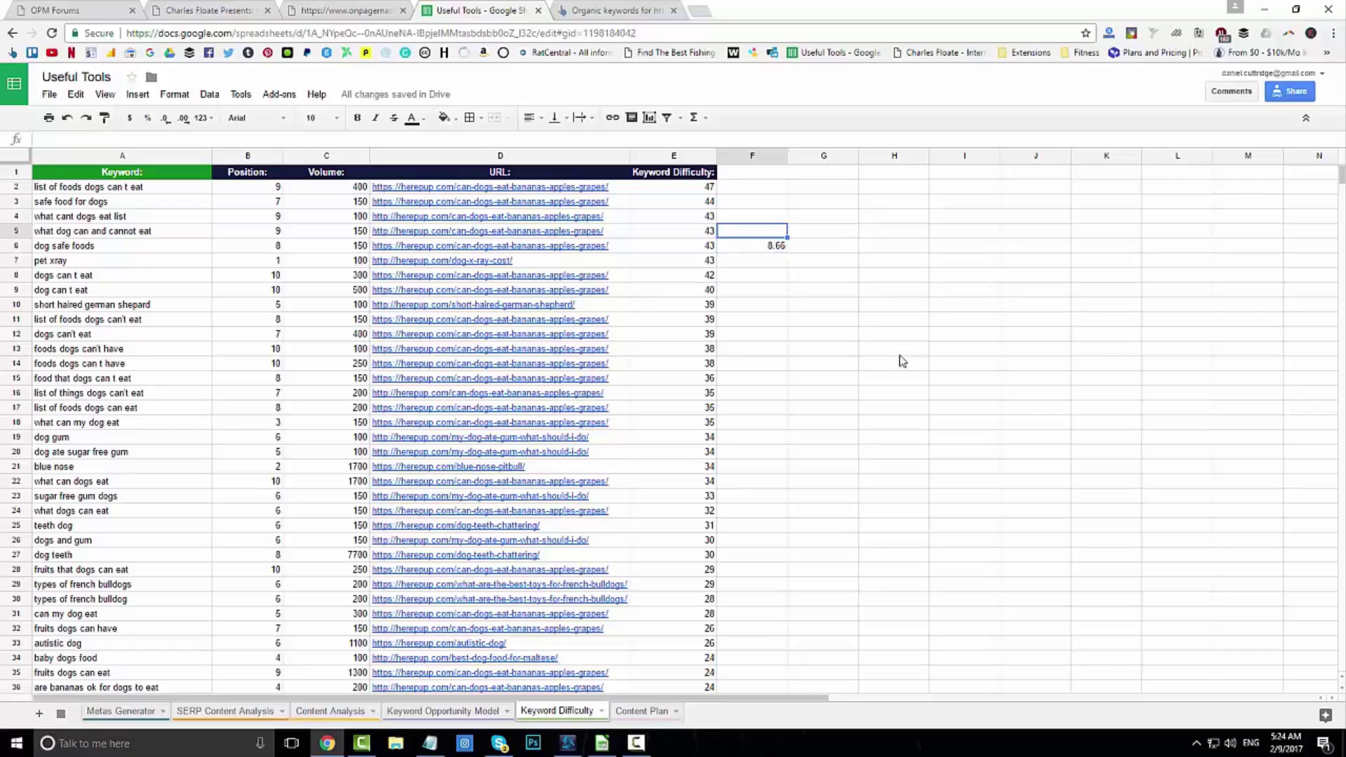
pyautogui.write('Average KD:')
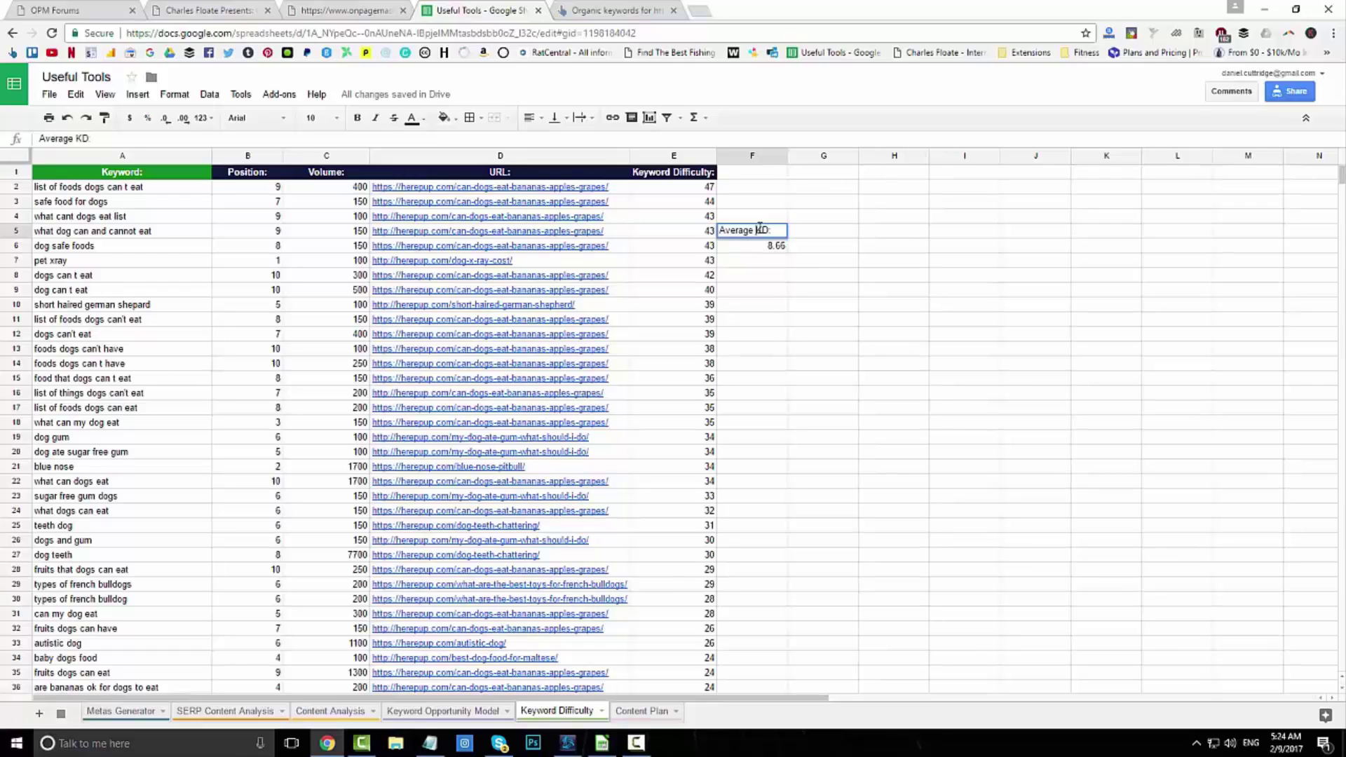
pyautogui.click(816, 253)
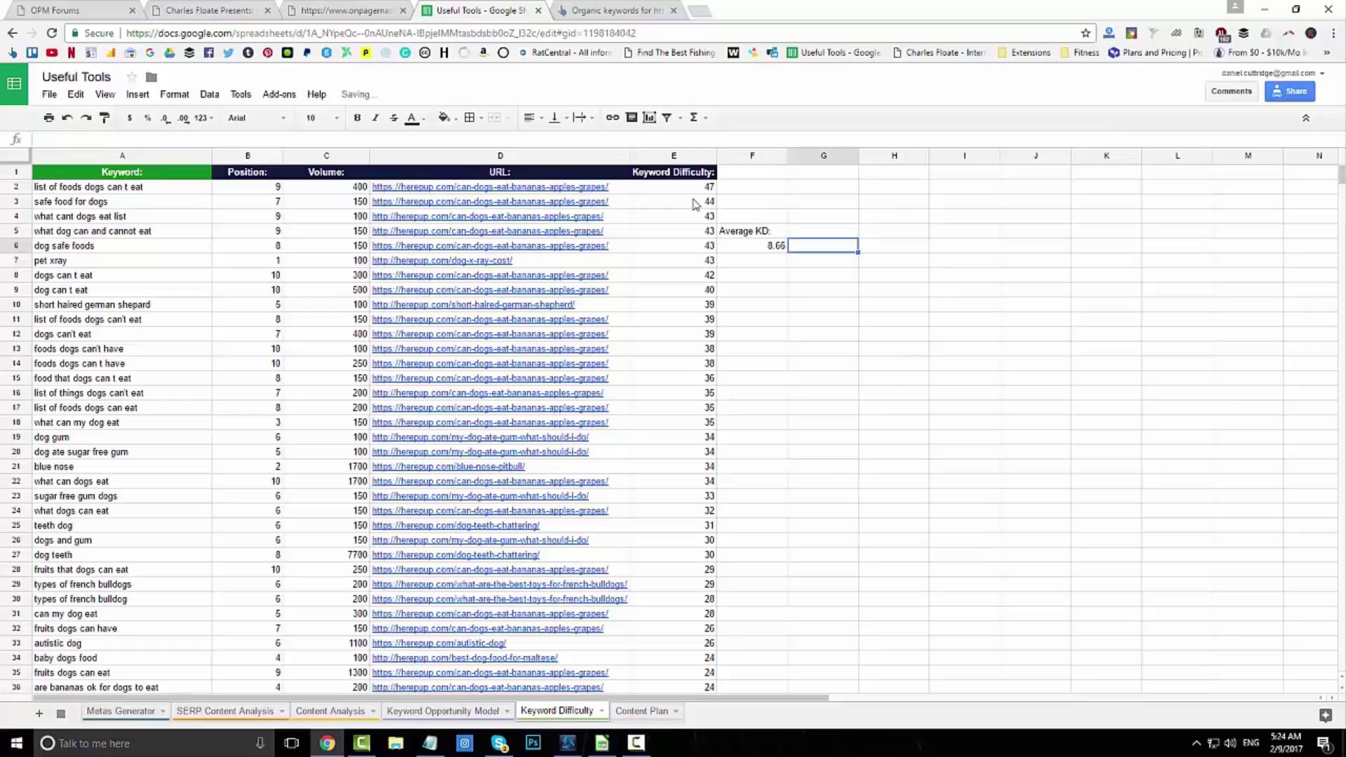
# Step: Copy the E1 header style to F1, widen column F, and title F1 'Average KD:'
pyautogui.click(700, 173)
pyautogui.hotkey('ctrl', 'c')
pyautogui.click(751, 174)
pyautogui.hotkey('ctrl', 'v')
pyautogui.click(761, 231)
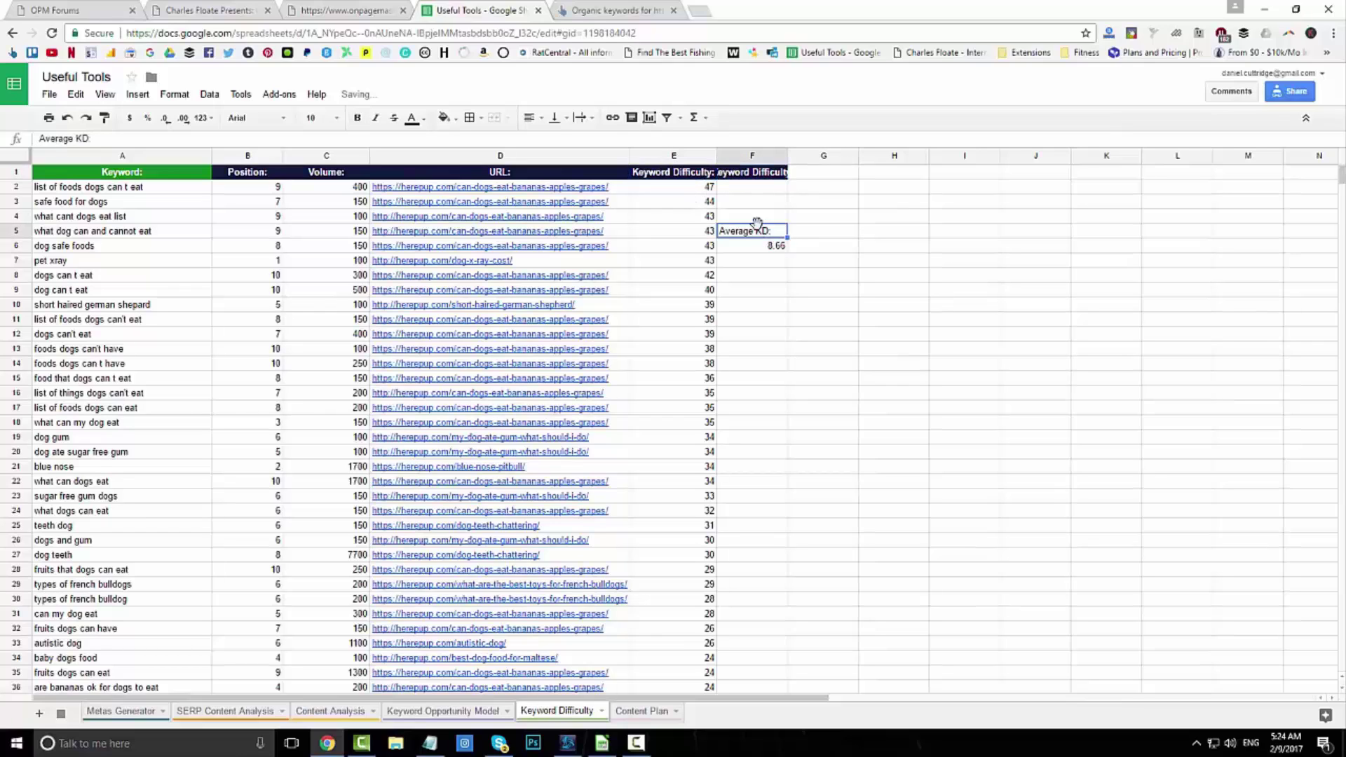
pyautogui.moveTo(785, 153); pyautogui.dragTo(803, 153)
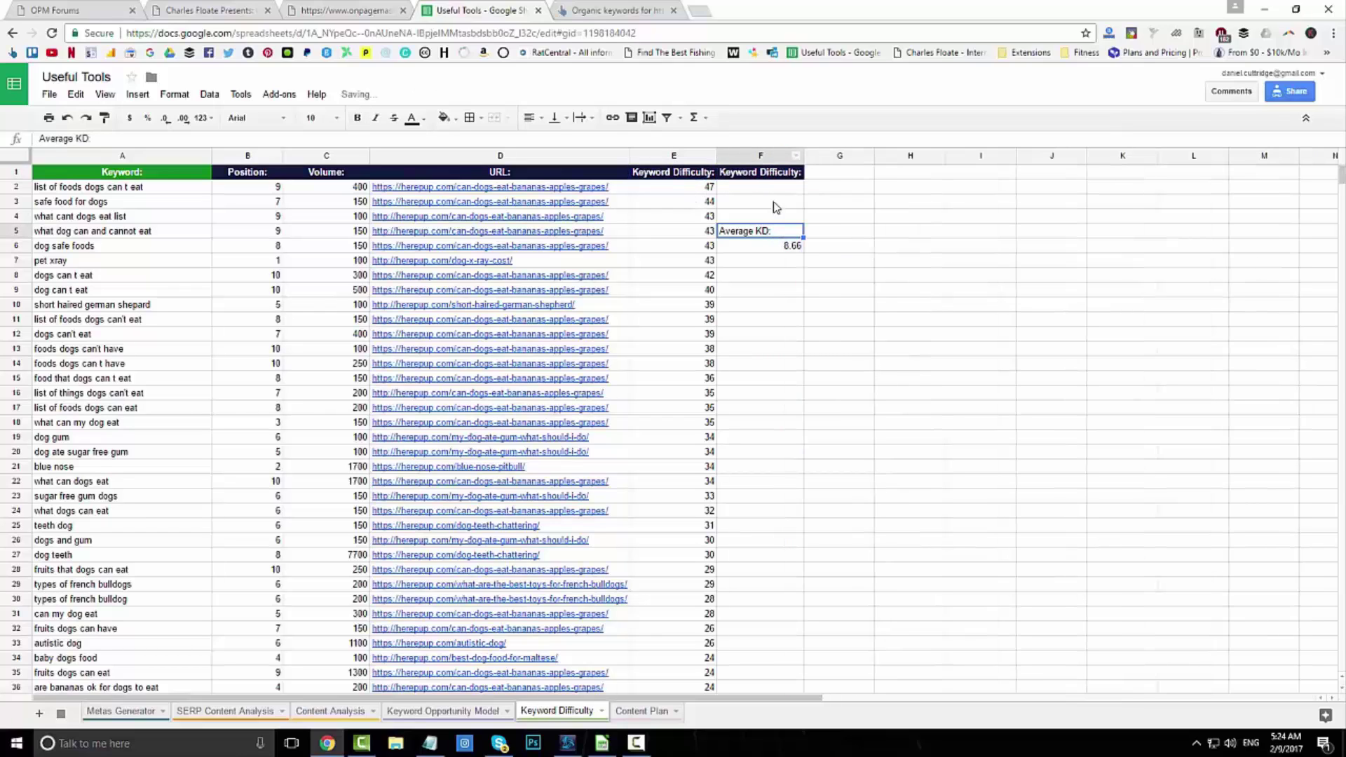
pyautogui.hotkey('ctrl', 'c')
pyautogui.click(771, 176)
pyautogui.hotkey('ctrl', 'v')
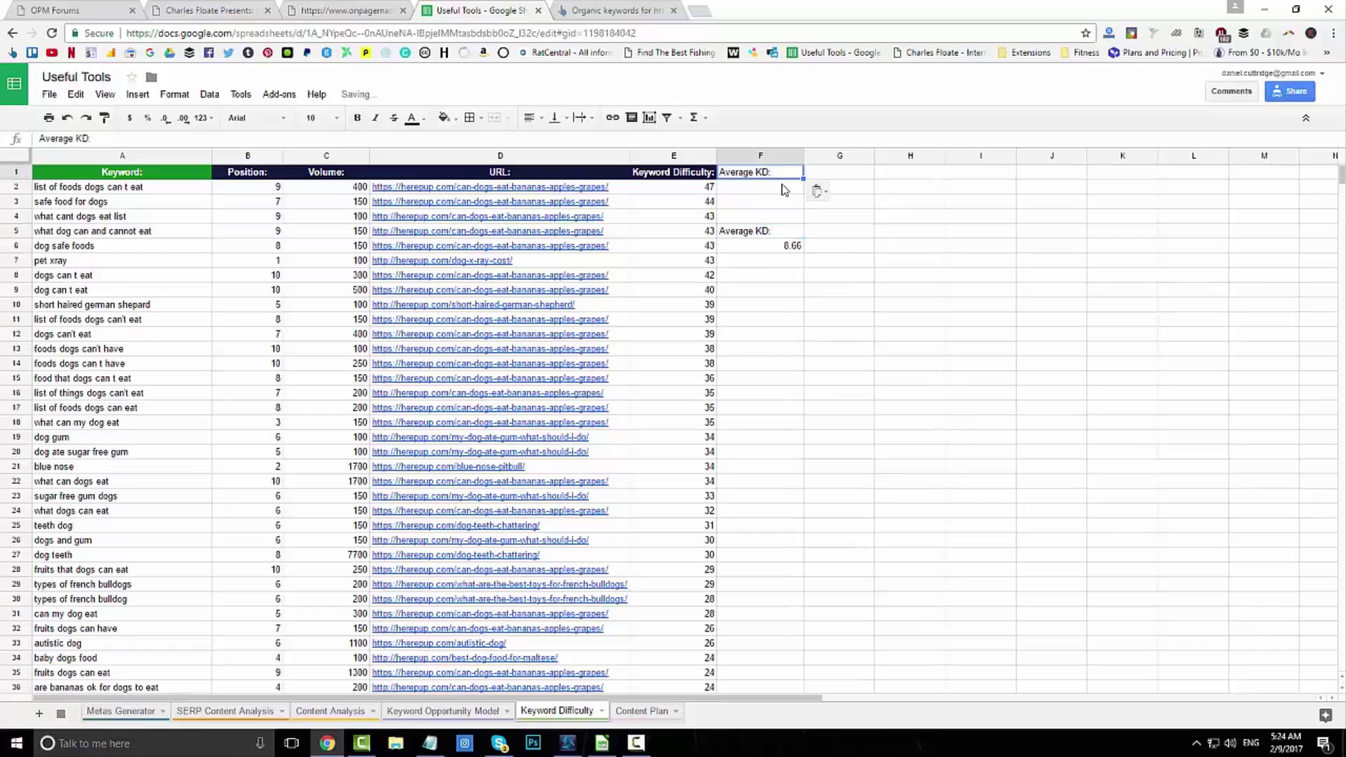
pyautogui.hotkey('ctrl', 'z')
pyautogui.write('Aver')
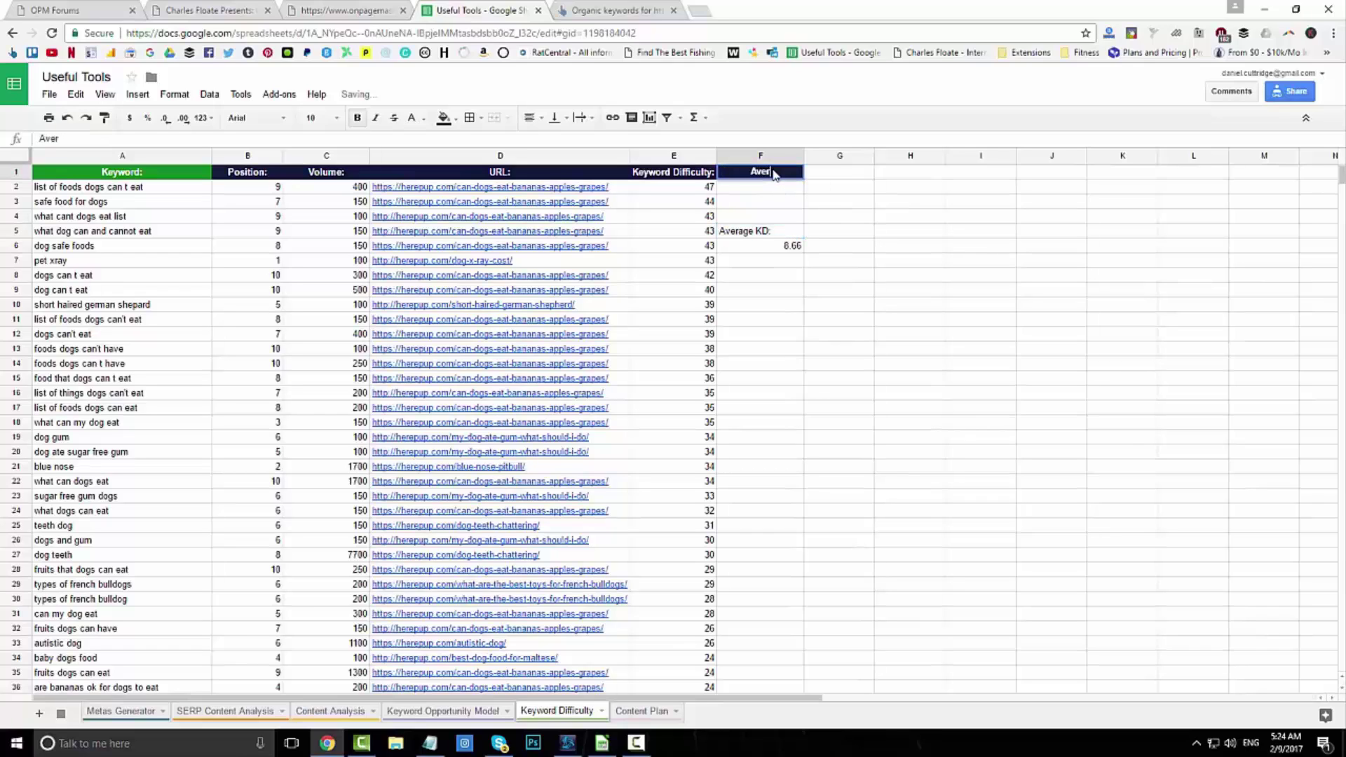
pyautogui.write('age KD:')
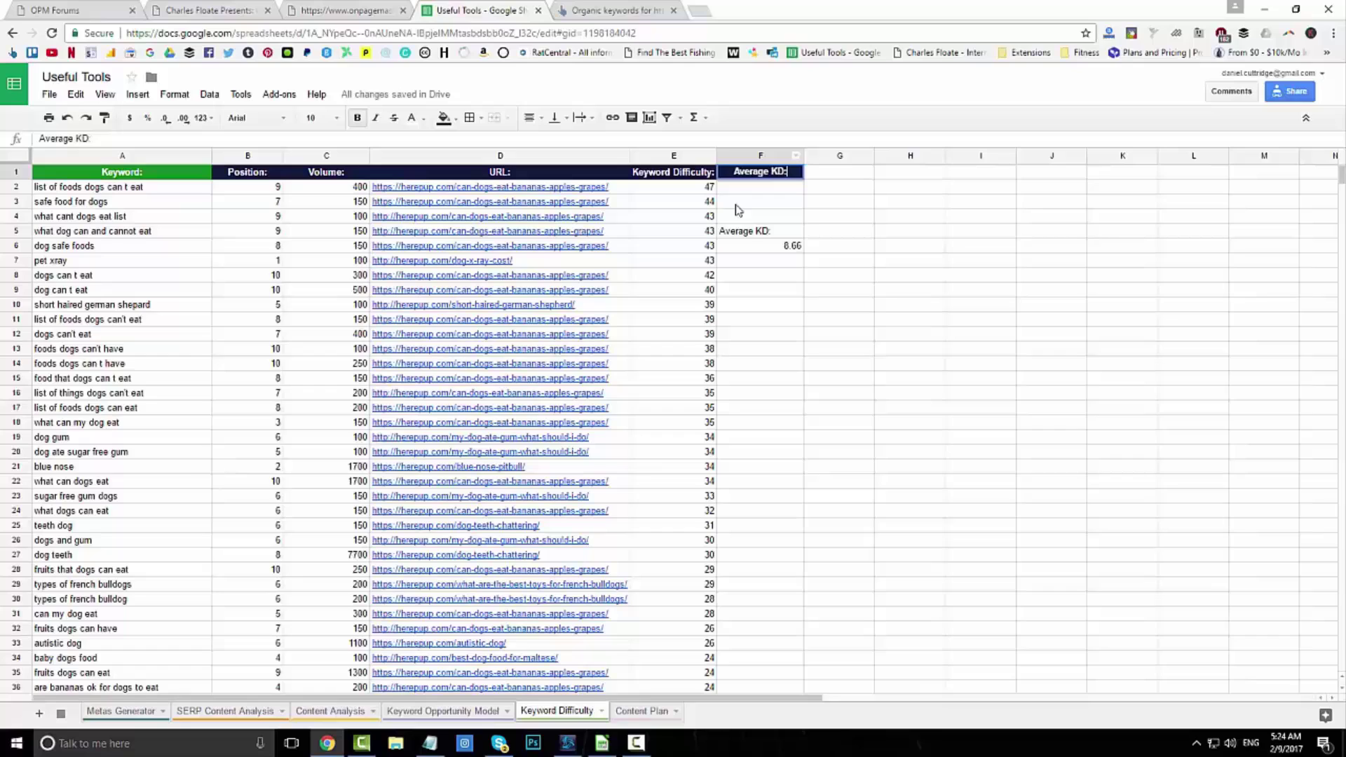
pyautogui.click(777, 245)
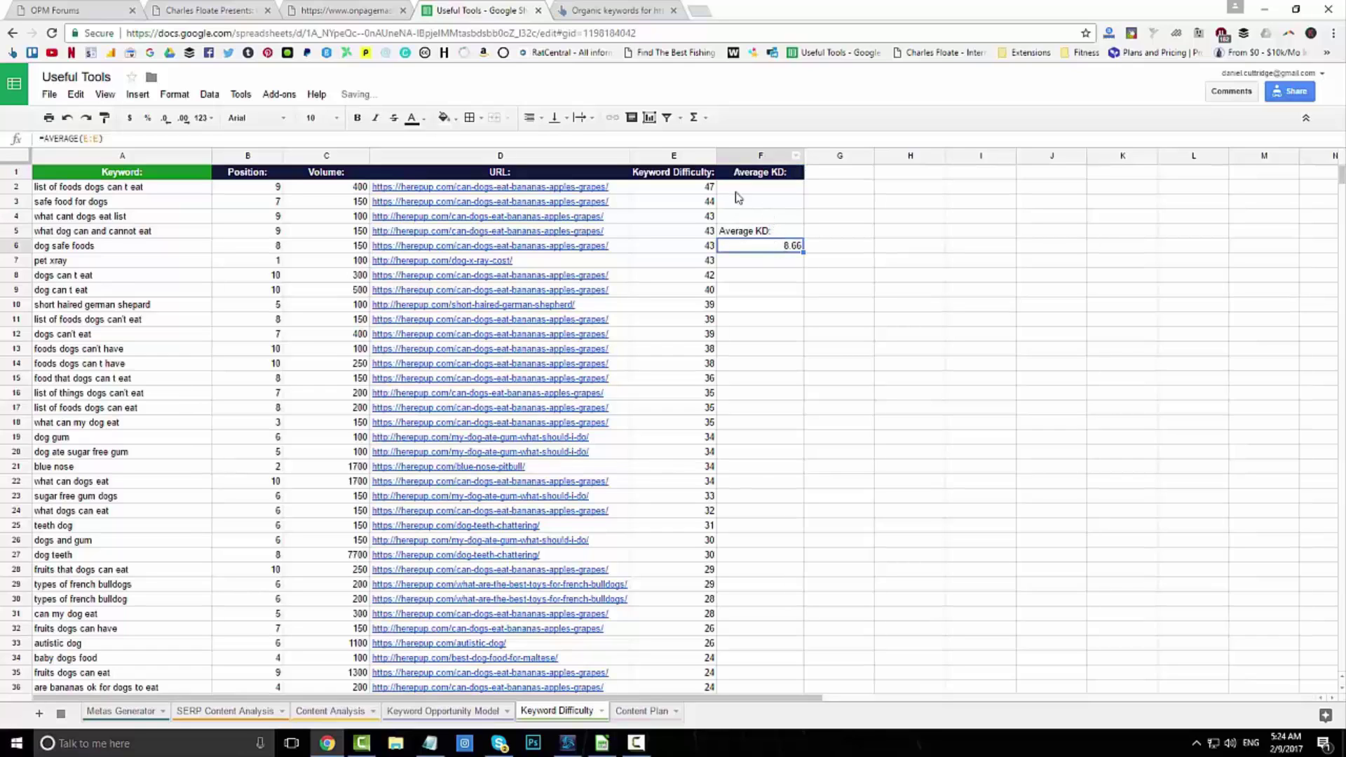
# Step: Paste the average into F2 and clear the old label and value in F5:F6
pyautogui.click(755, 188)
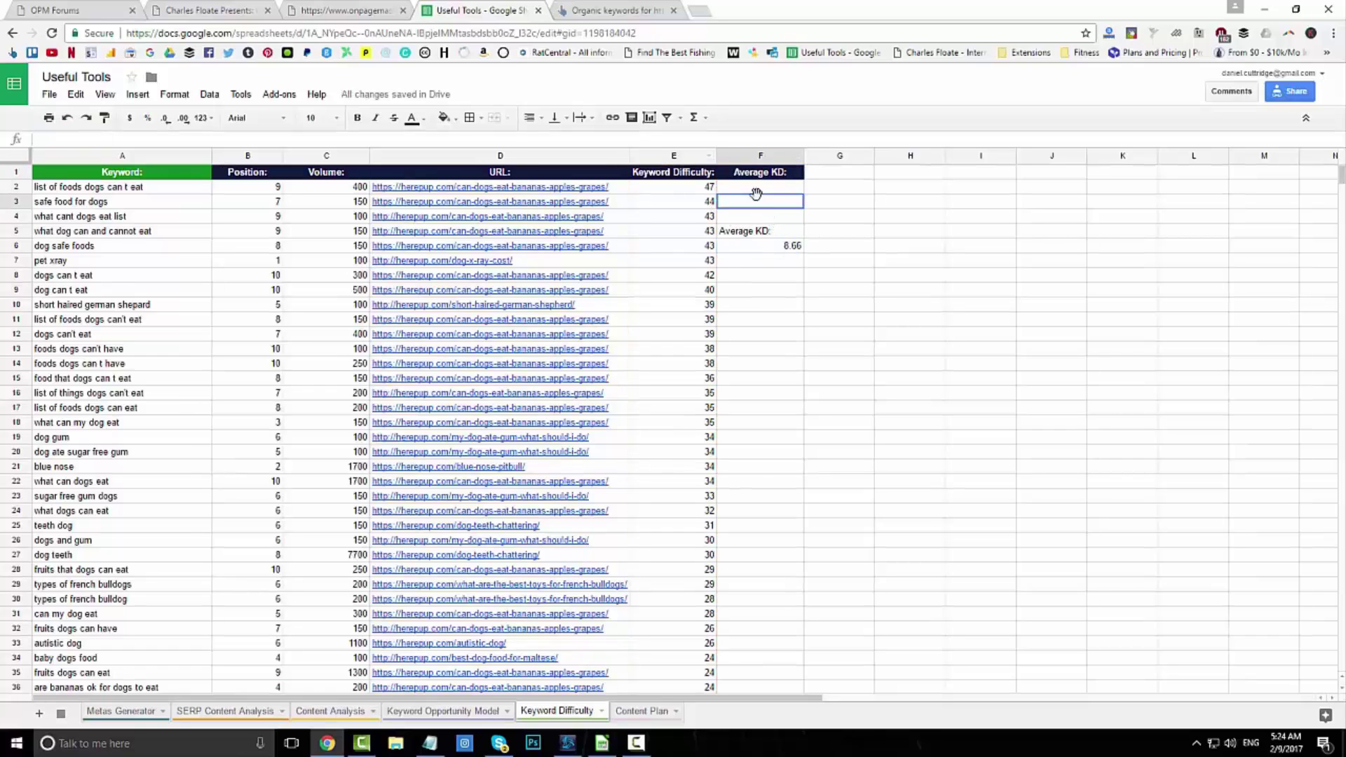
pyautogui.hotkey('ctrl', 'v')
pyautogui.moveTo(767, 231); pyautogui.dragTo(768, 256)
pyautogui.press('Delete')
pyautogui.click(932, 251)
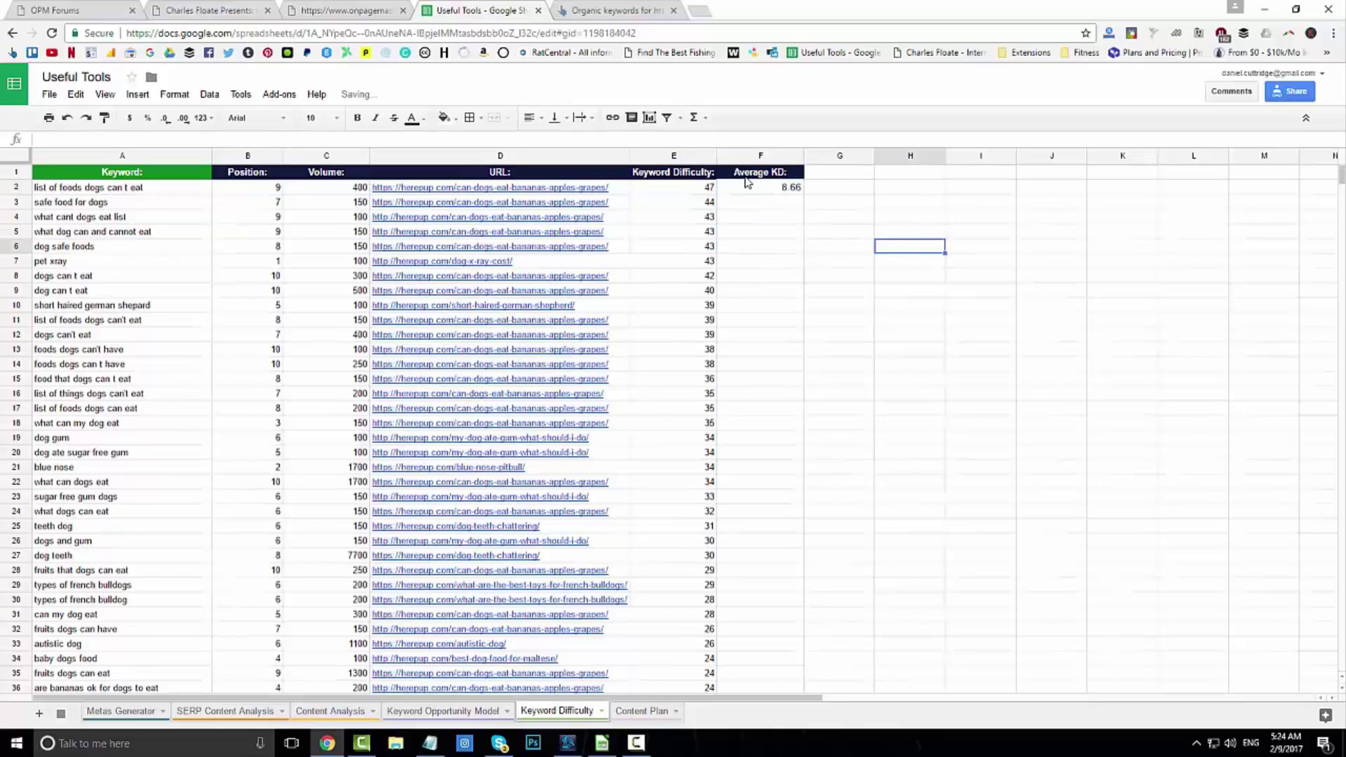
# Step: Centre-align the 8.66 average in F2
pyautogui.click(771, 191)
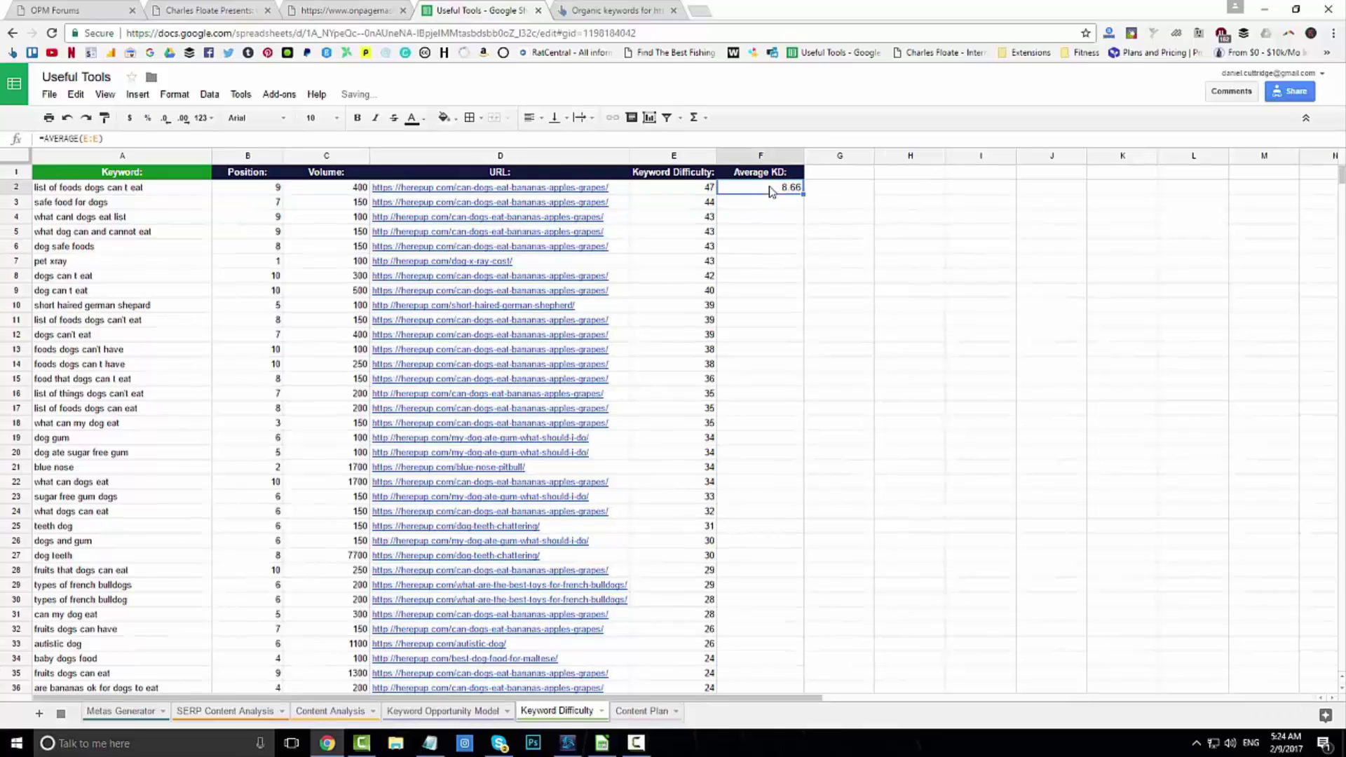
pyautogui.click(531, 119)
pyautogui.click(554, 142)
pyautogui.click(845, 248)
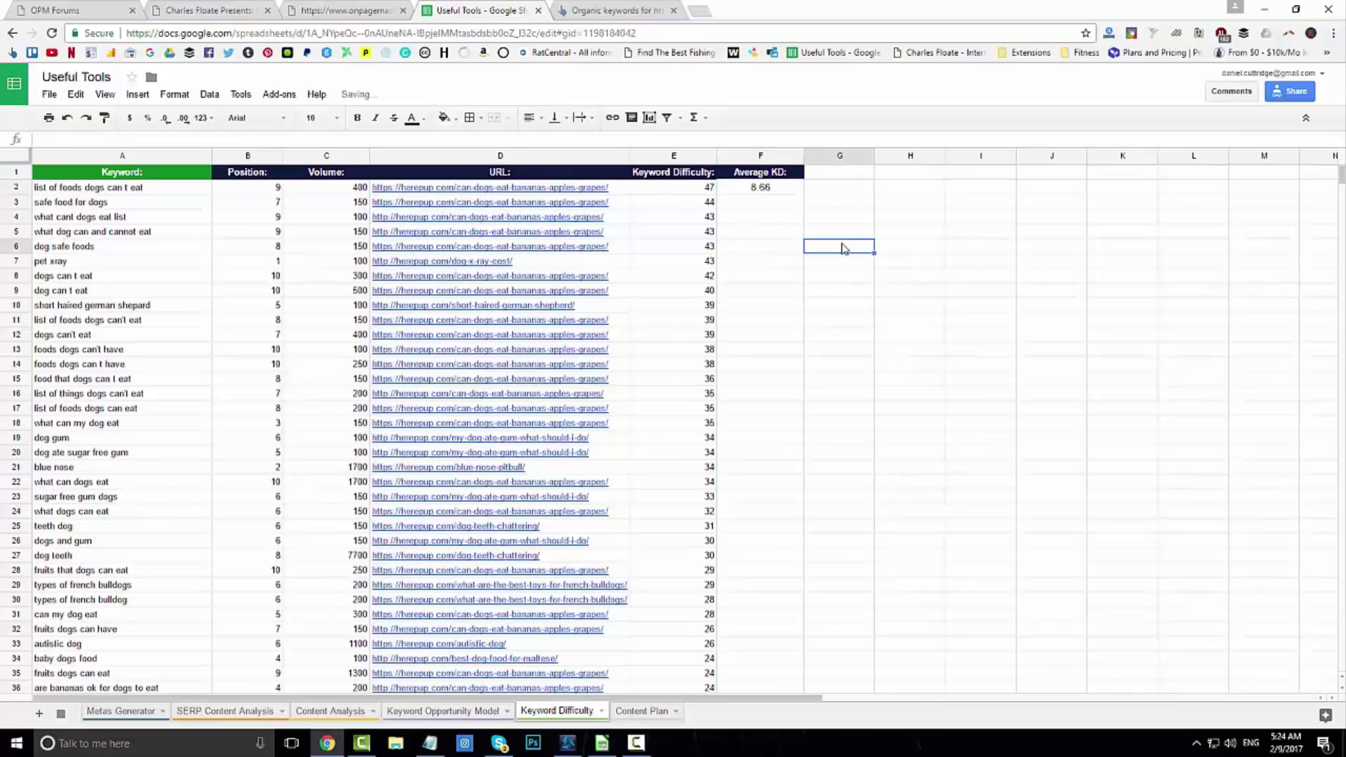
pyautogui.click(772, 189)
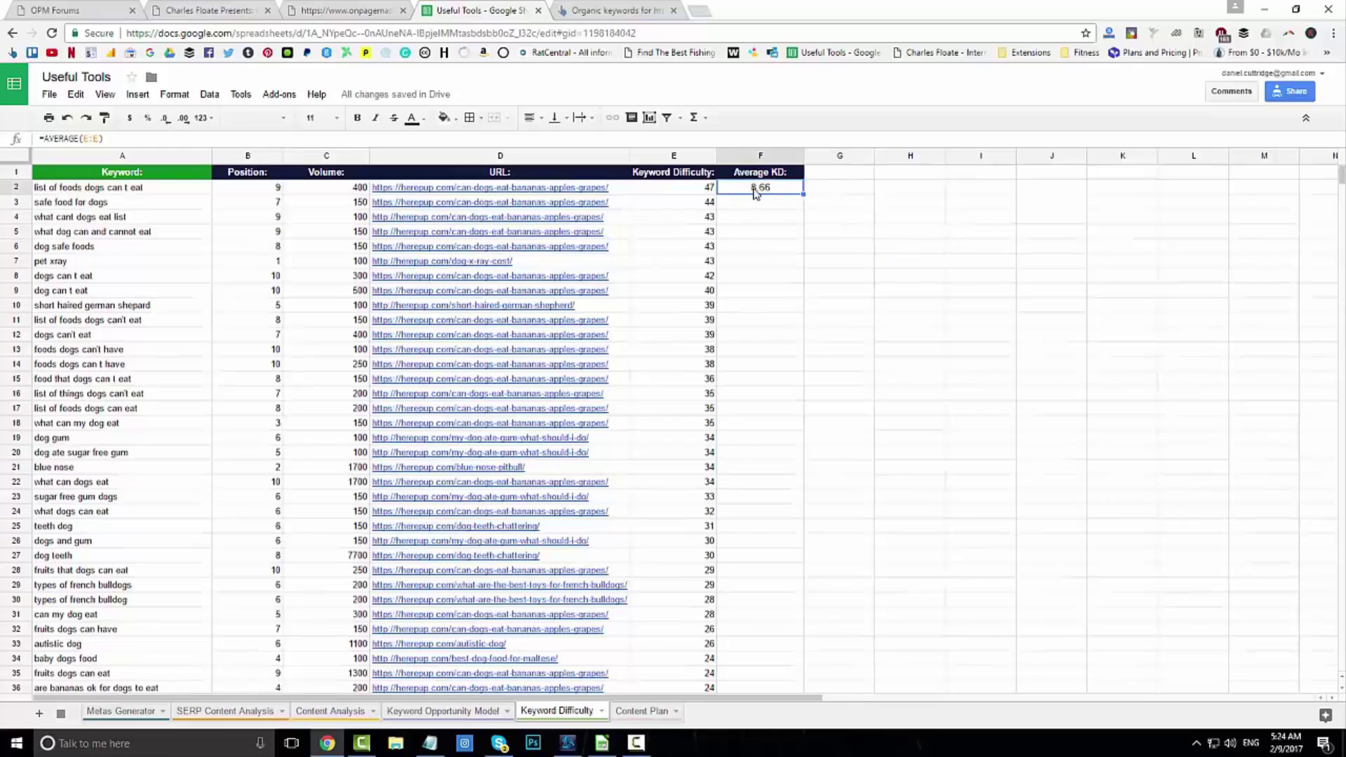
# Step: Set the Ahrefs organic keywords Position filter to 8–20 and apply it
pyautogui.click(629, 9)
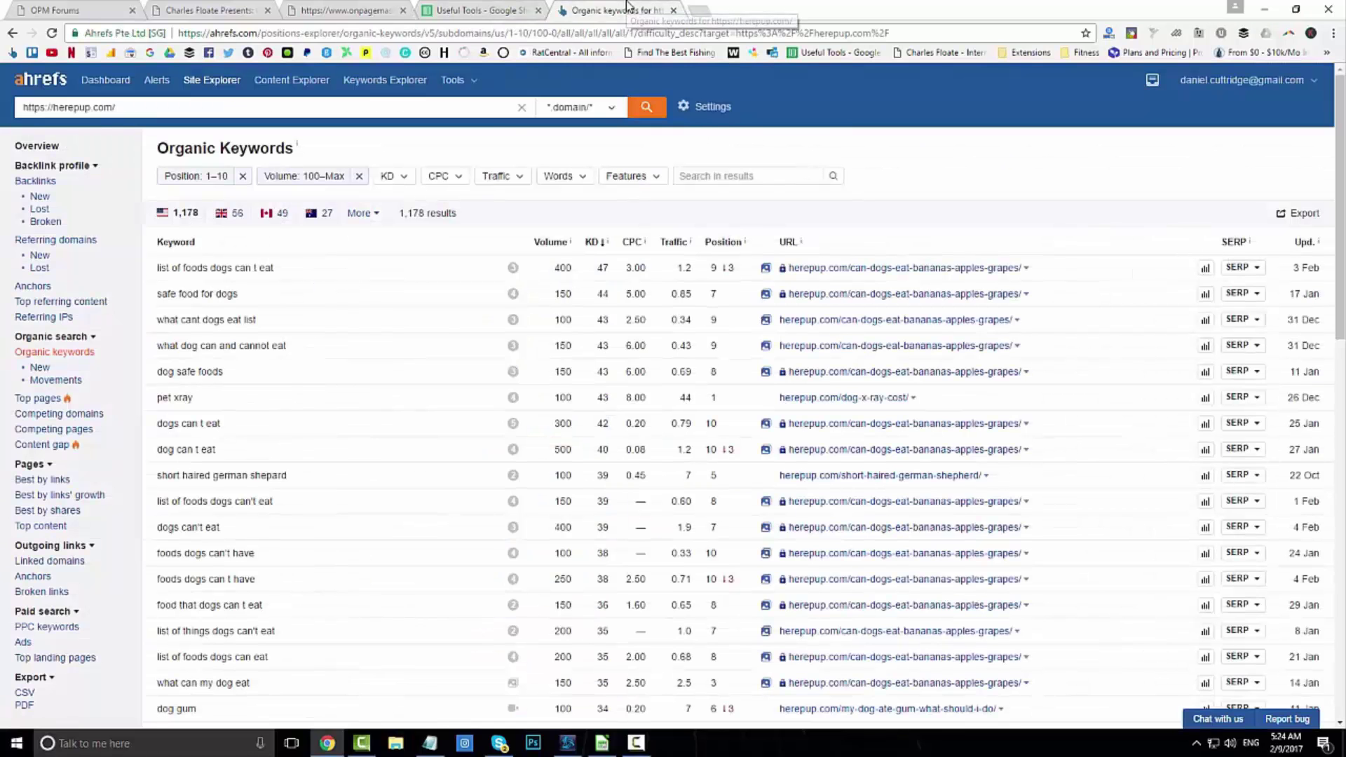
pyautogui.click(222, 181)
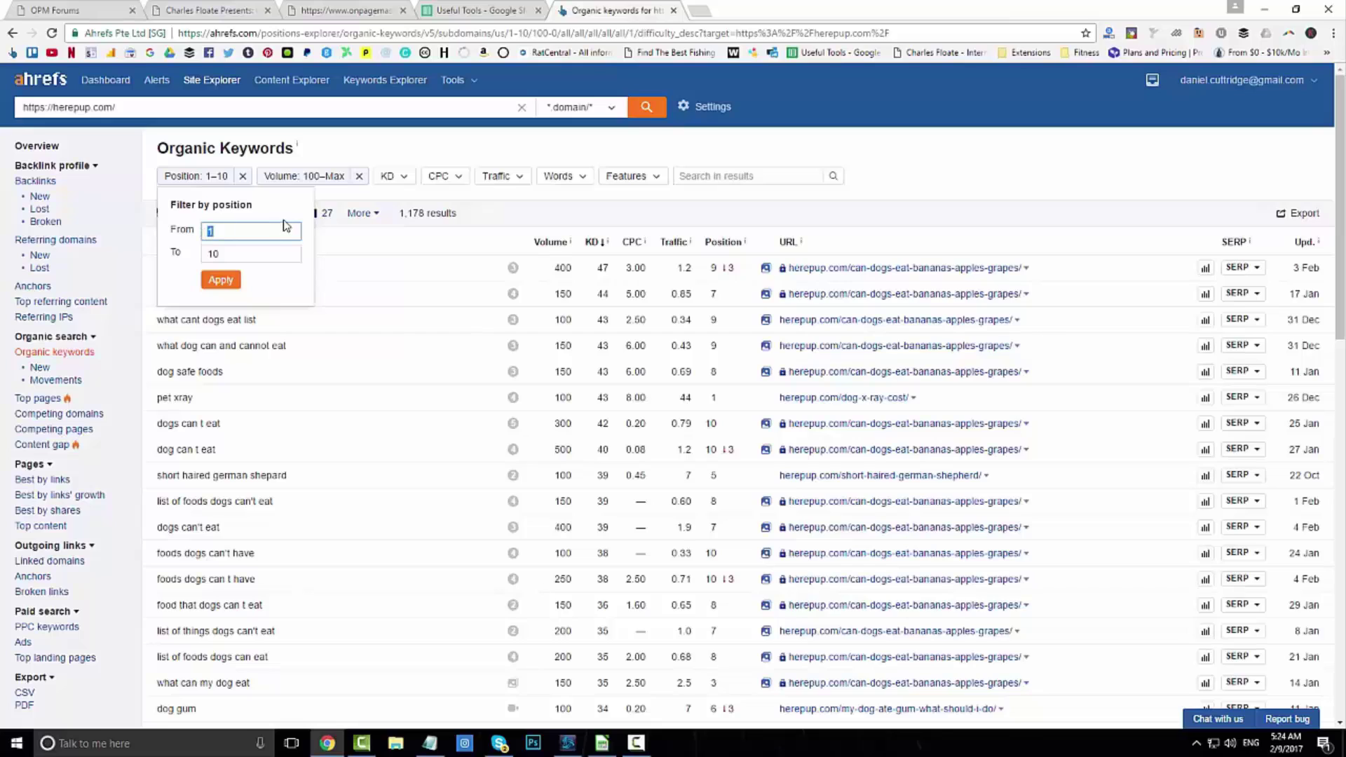
pyautogui.doubleClick(210, 254)
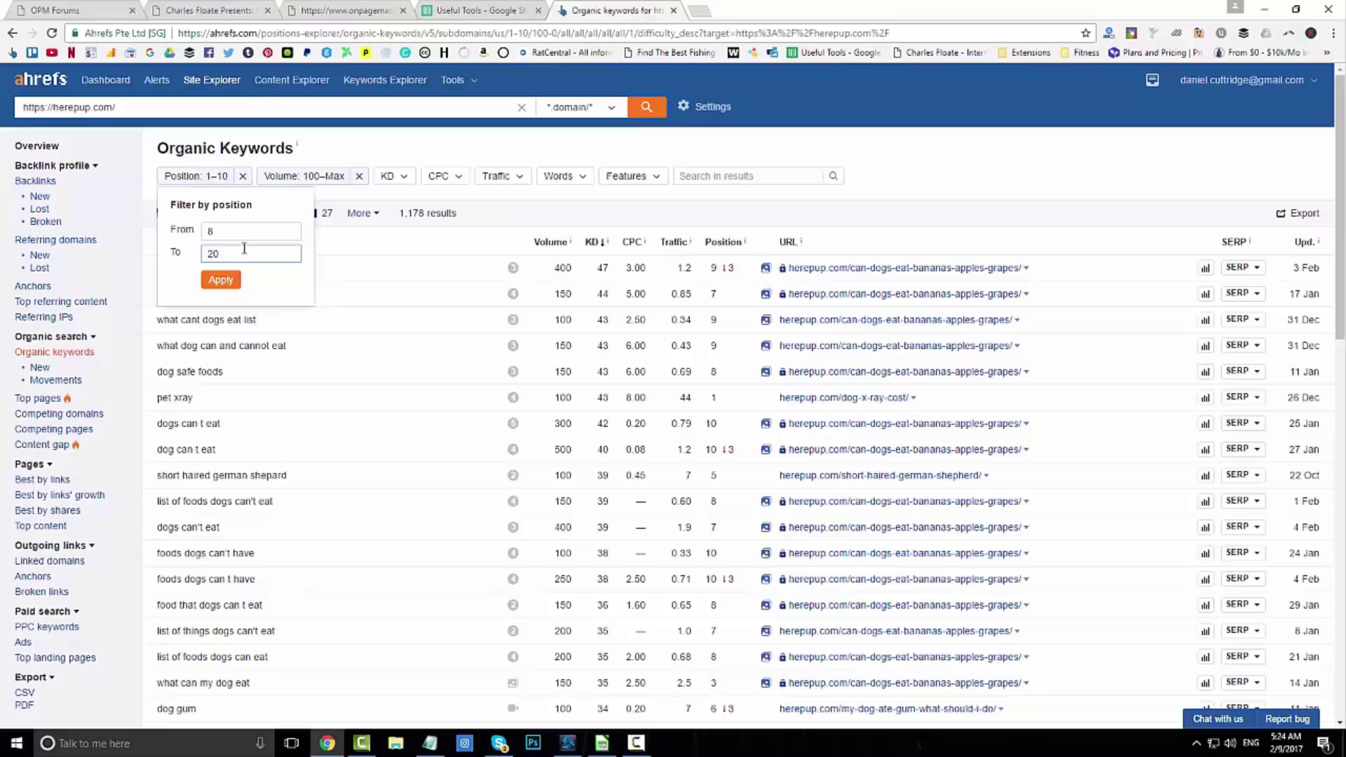
pyautogui.click(221, 280)
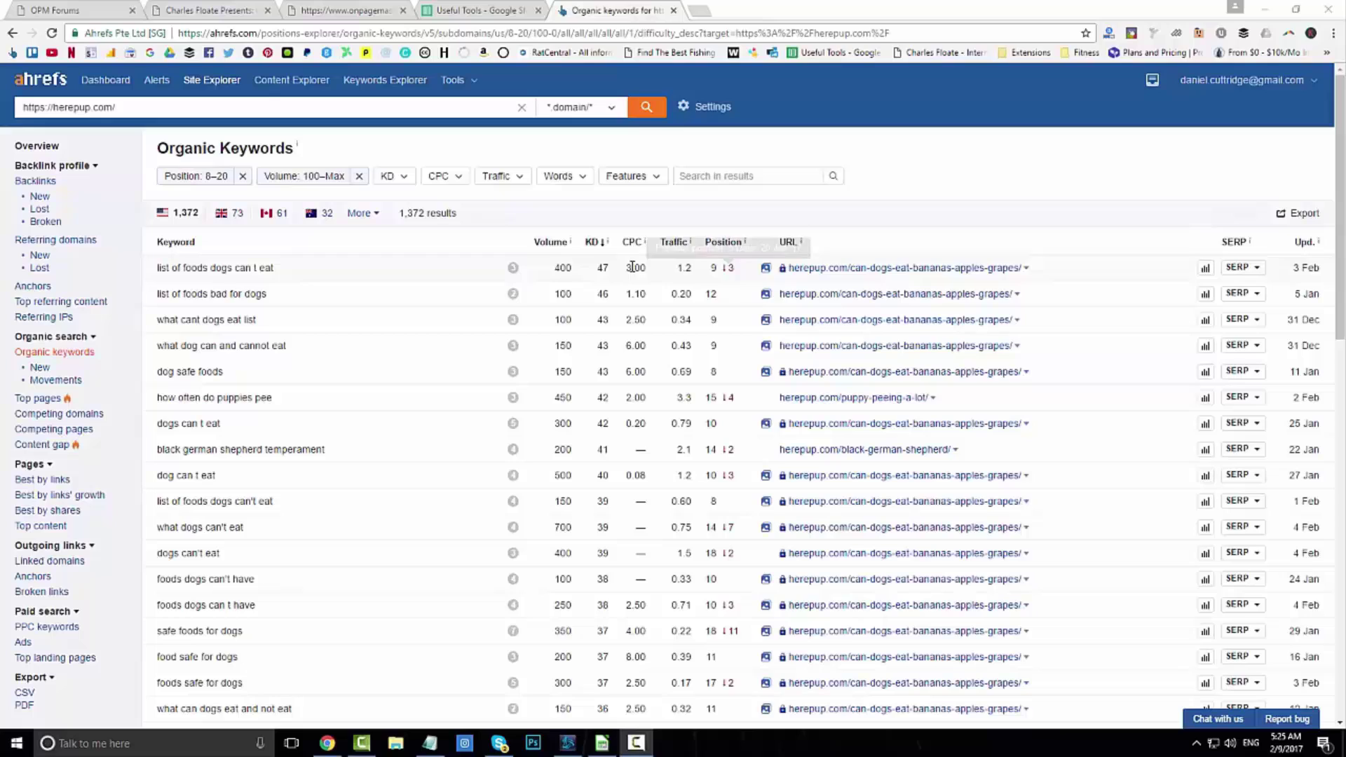
pyautogui.click(393, 176)
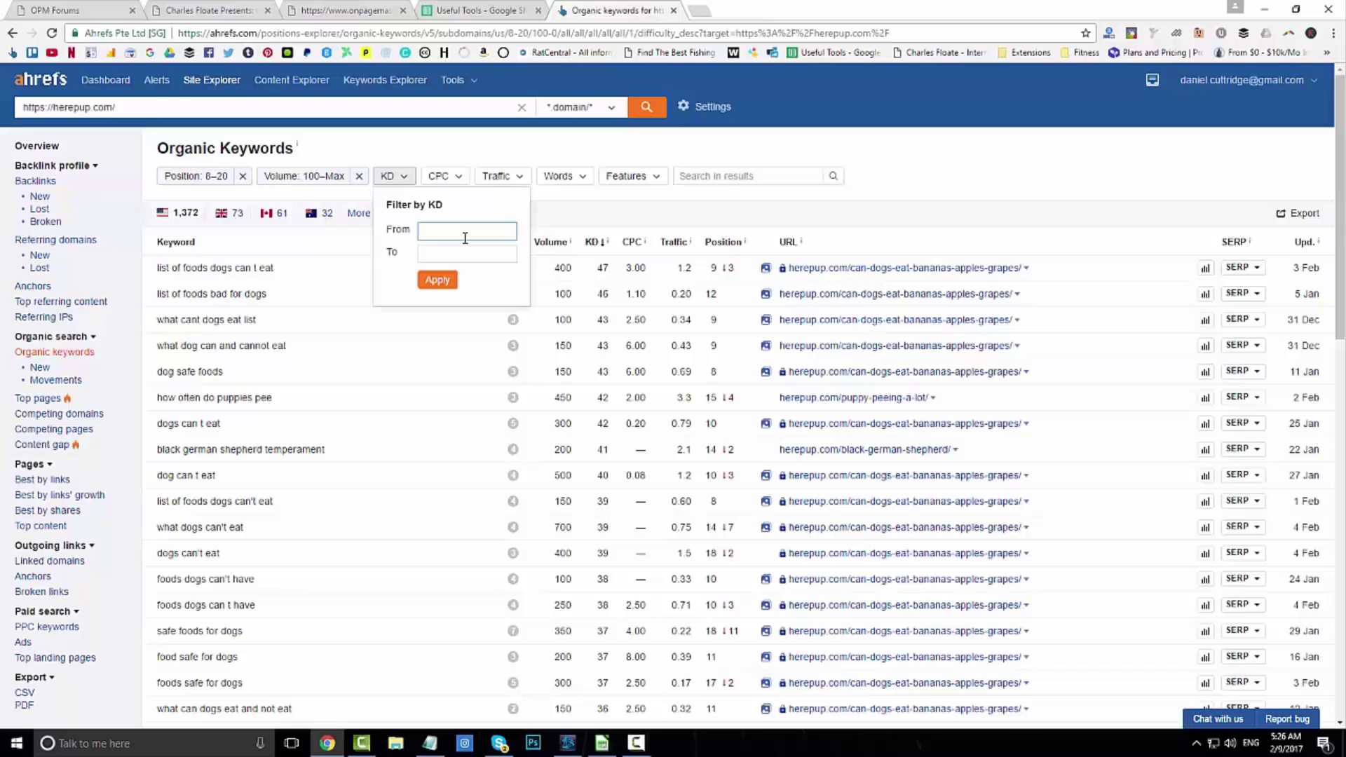
# Step: Set the KD filter maximum to 8, leaving 1,151 keywords, and scroll through the results
pyautogui.click(429, 255)
pyautogui.write('8')
pyautogui.click(438, 281)
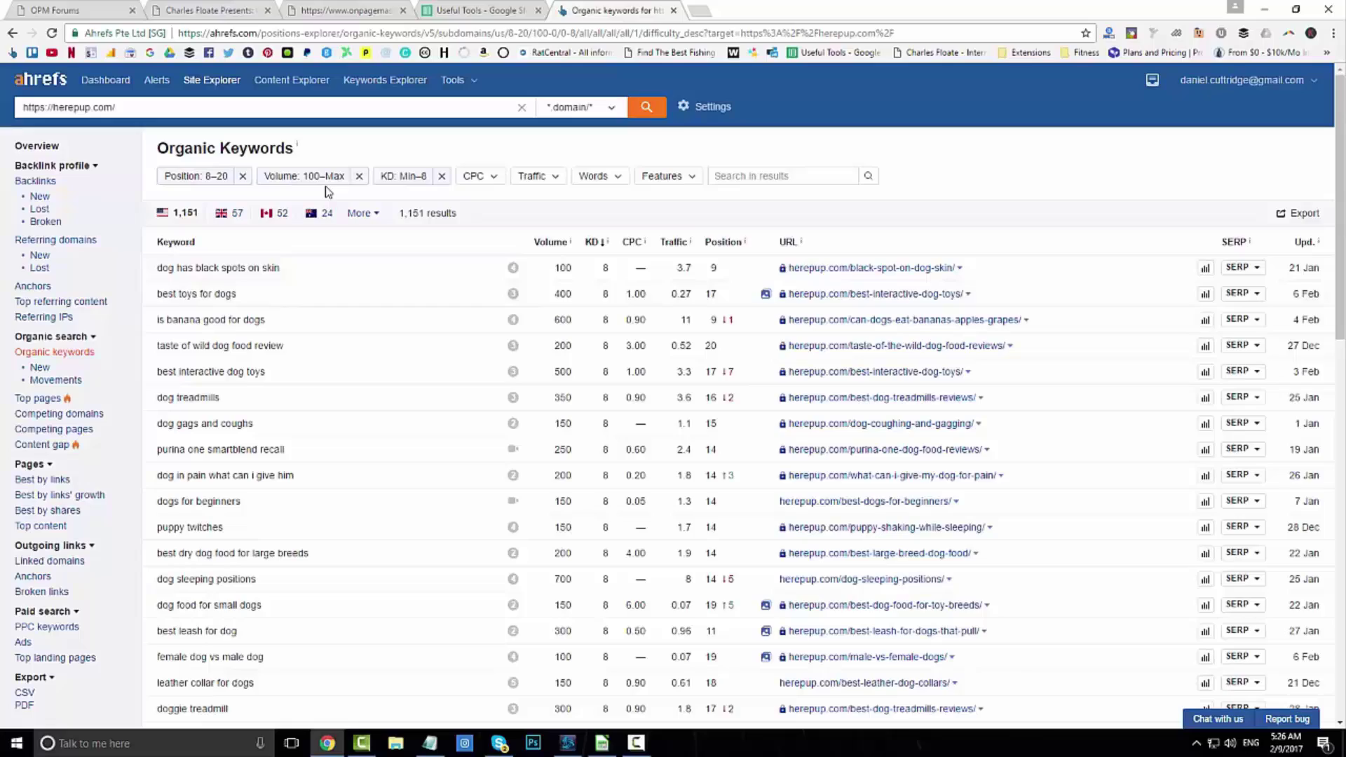
pyautogui.scroll(-1, 595, 306)
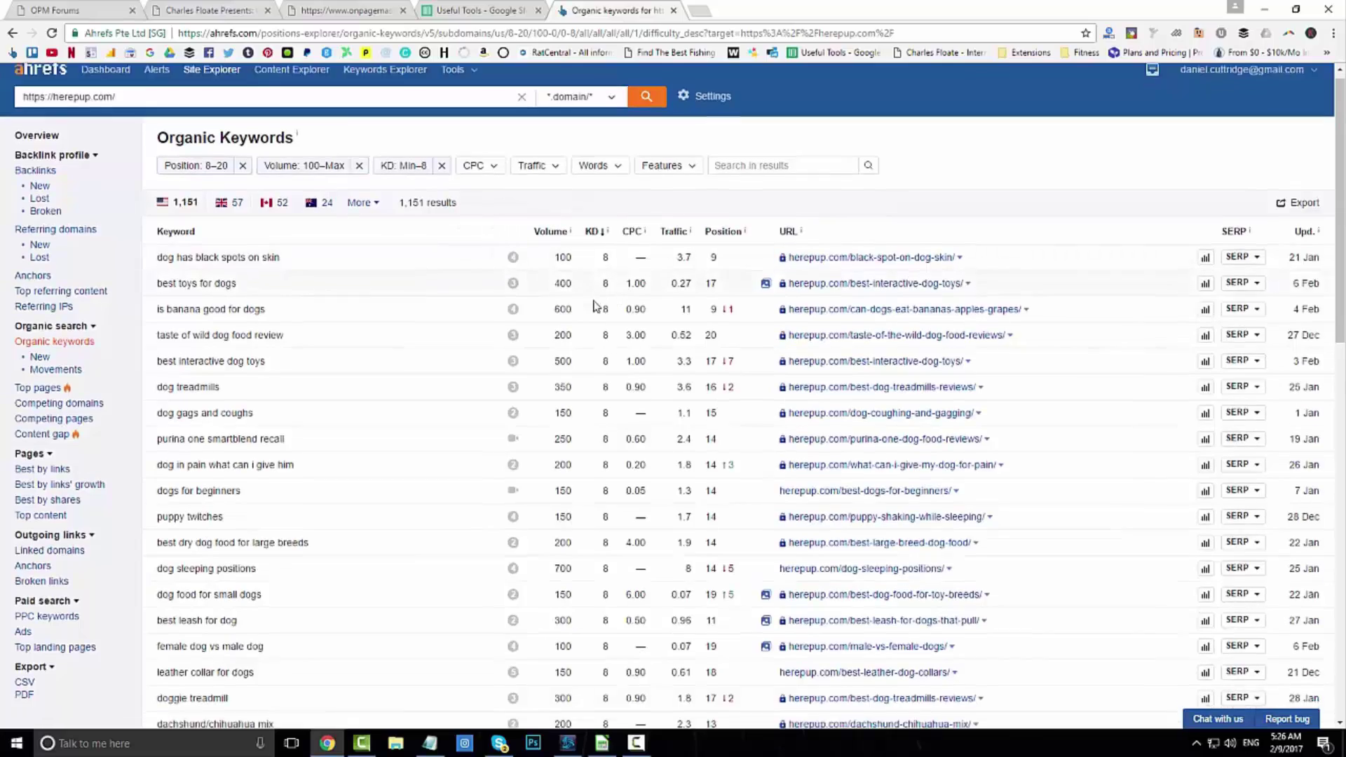
pyautogui.scroll(-6, 594, 306)
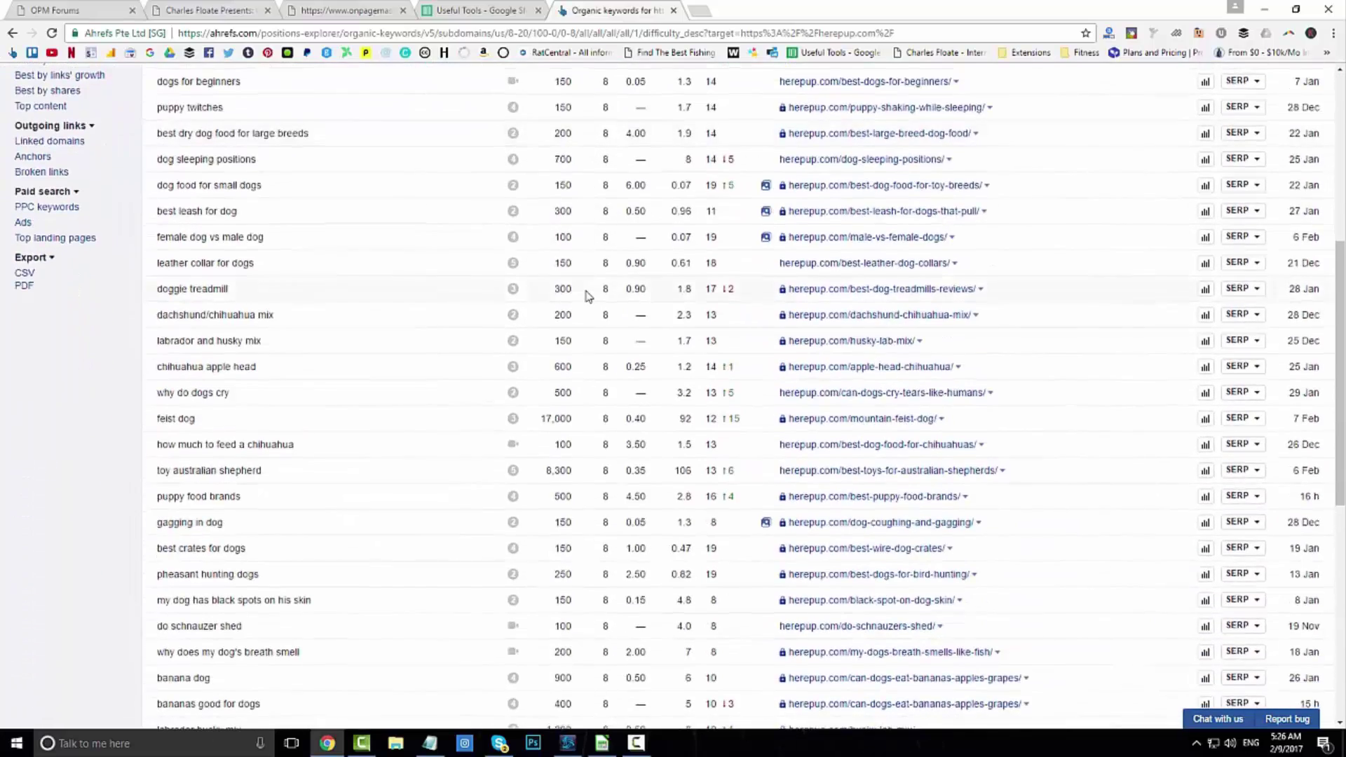
pyautogui.scroll(6, 588, 295)
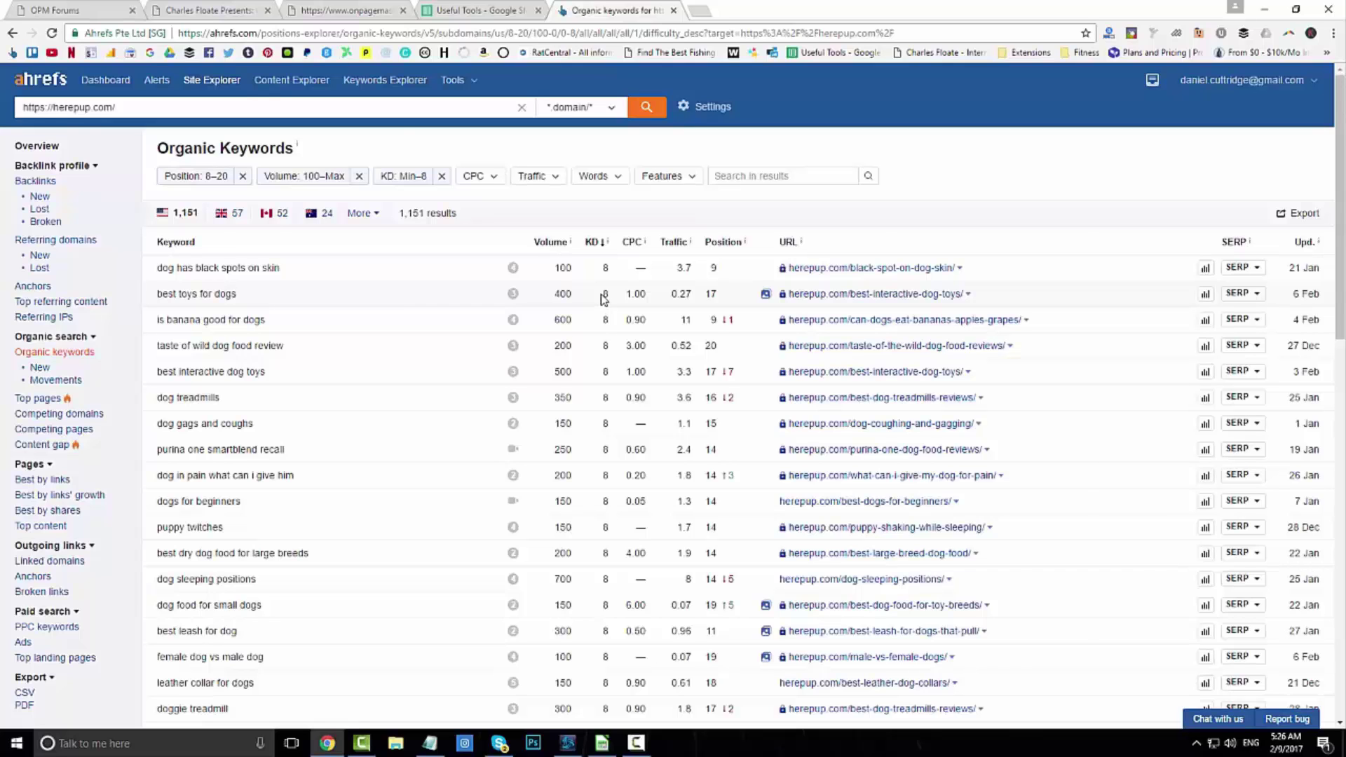
# Step: Add a new sheet, Sheet23, and move it between Keyword Difficulty and Content Plan
pyautogui.hotkey('ctrl', 'shift', 'Tab')
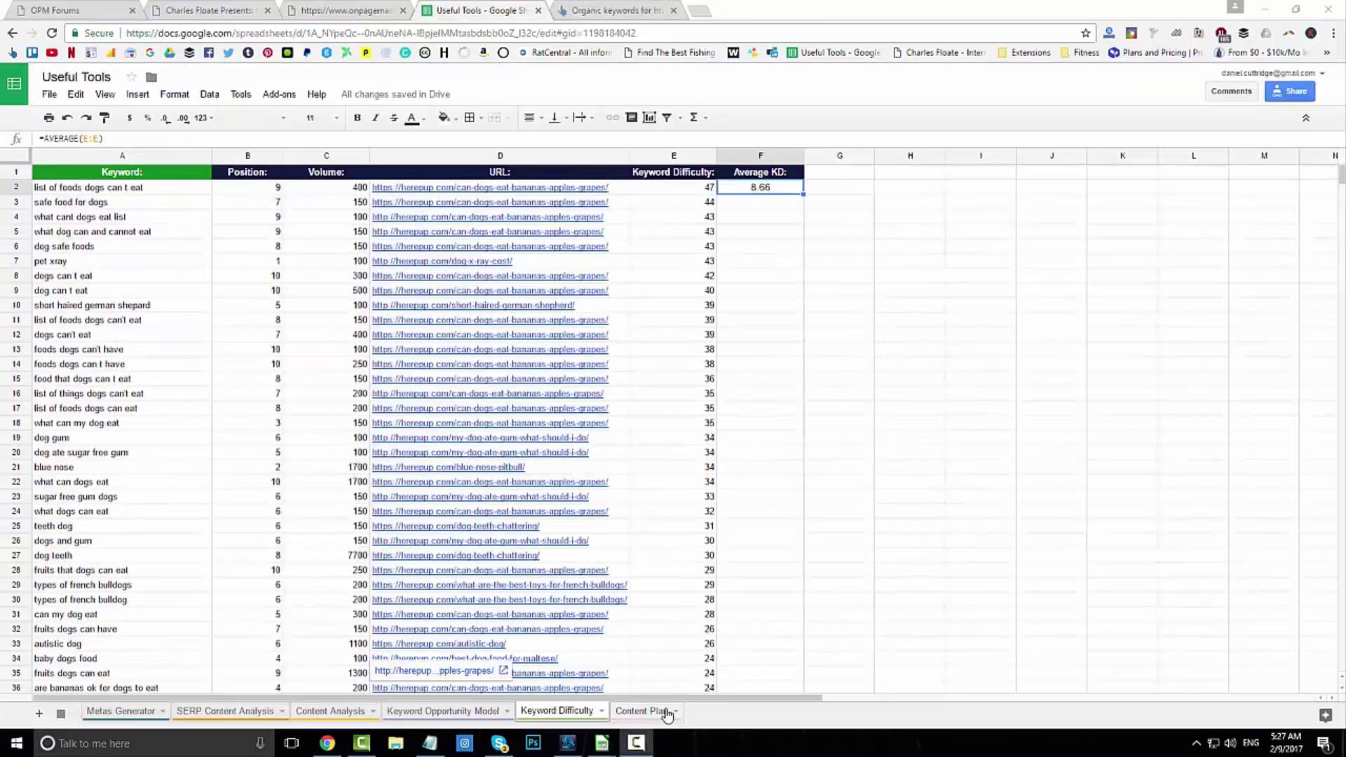
pyautogui.click(642, 711)
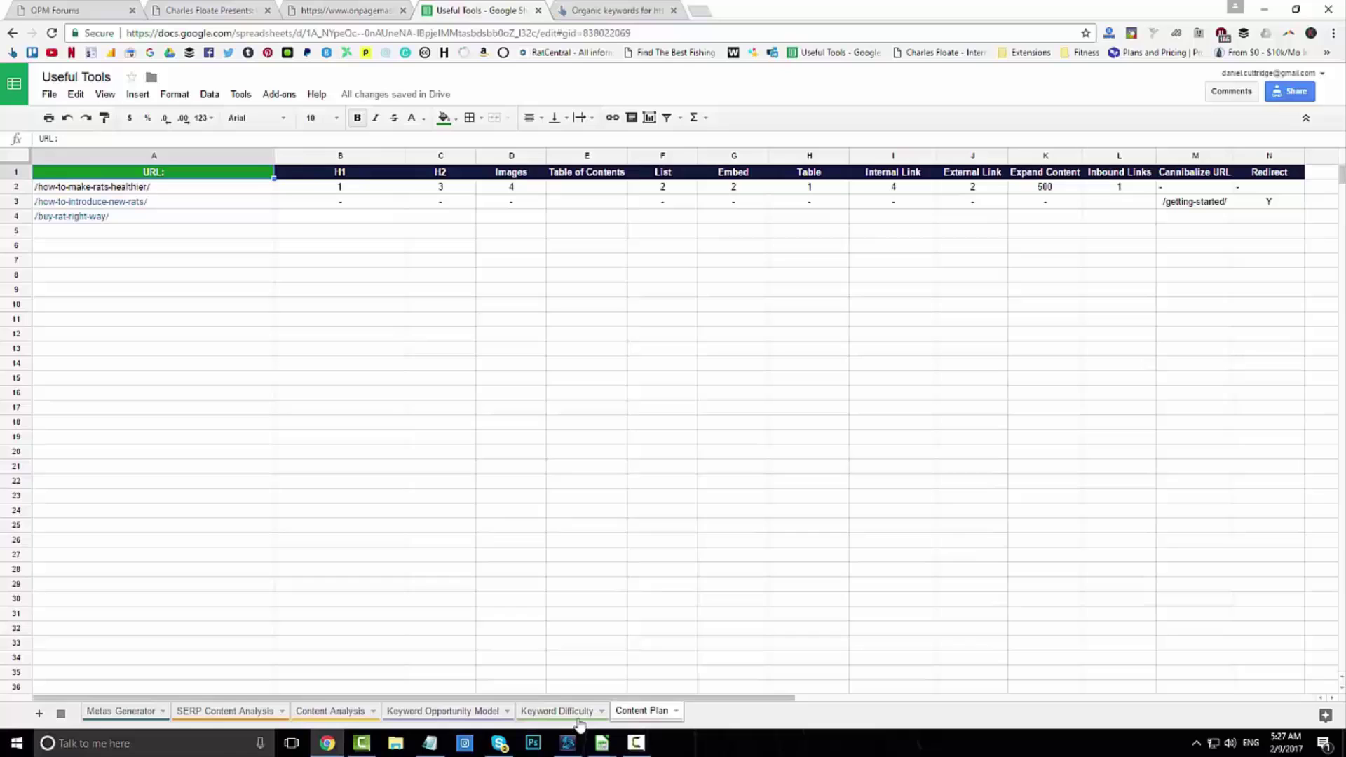
pyautogui.click(39, 715)
pyautogui.moveTo(703, 711); pyautogui.dragTo(632, 711)
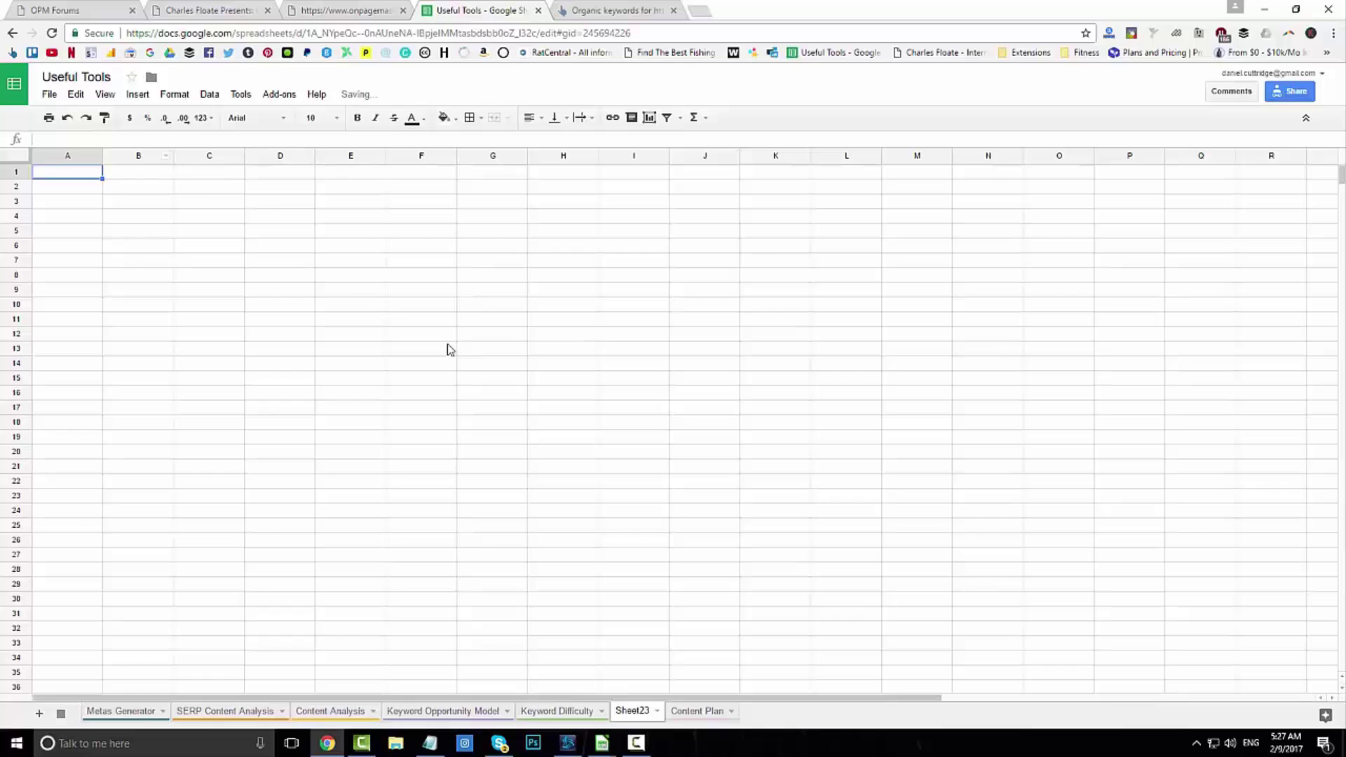
# Step: Paste the KD-8 Ahrefs keyword data into Sheet23 and autofit the URL and keyword columns
pyautogui.hotkey('ctrl', 'v')
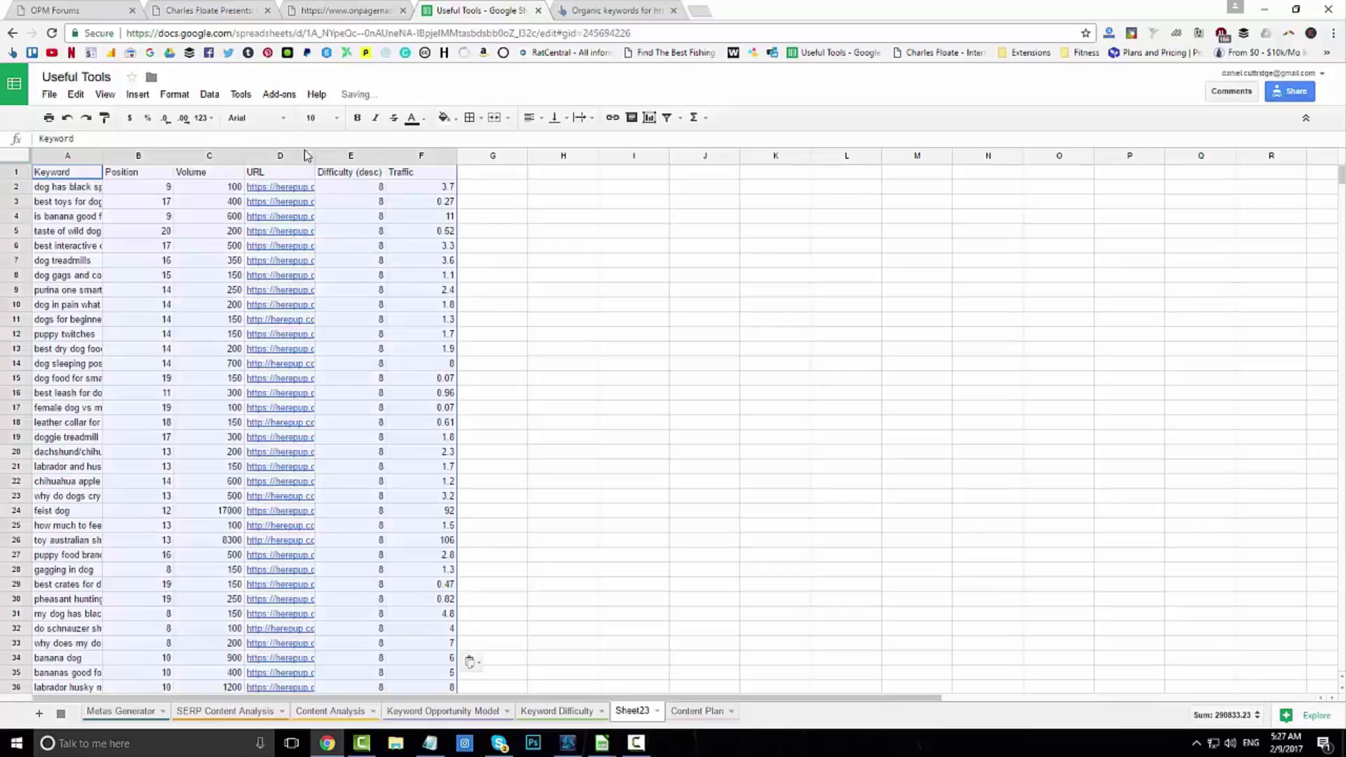
pyautogui.doubleClick(315, 155)
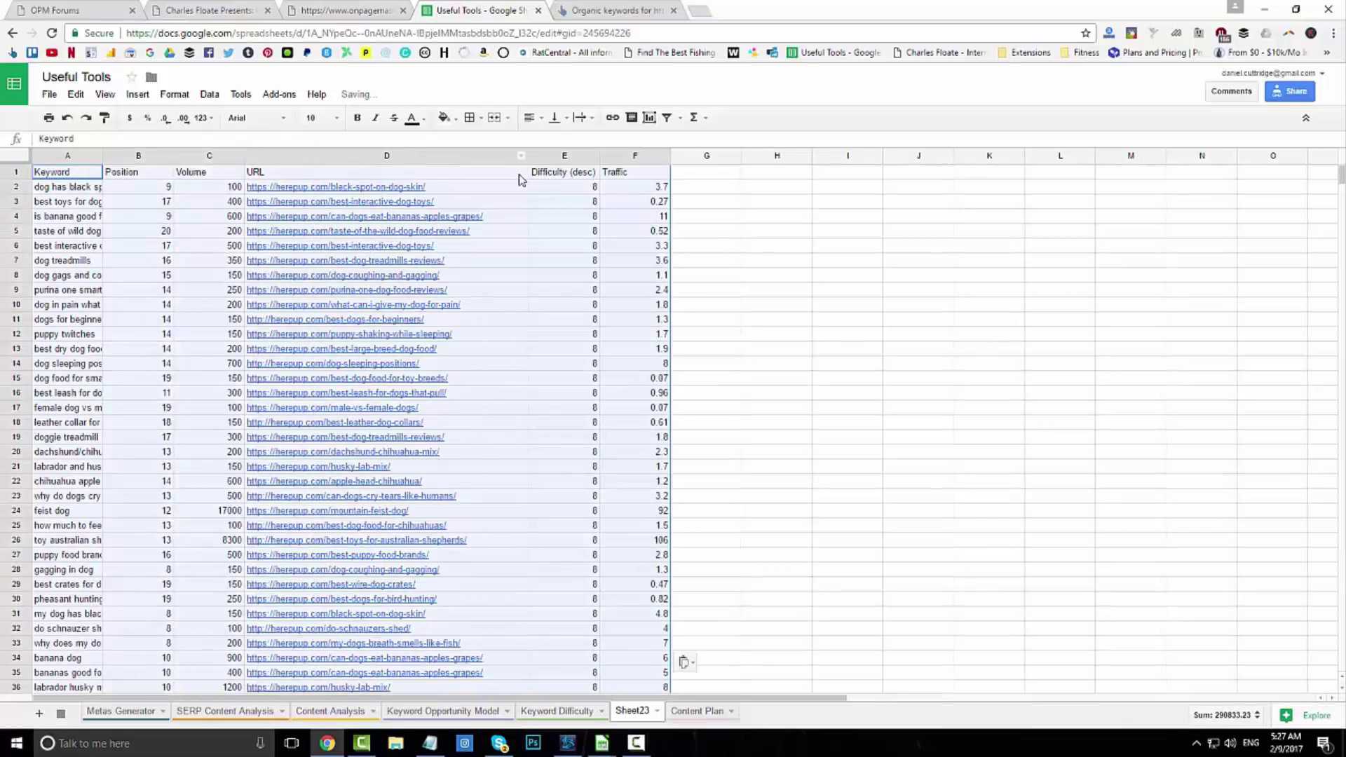
pyautogui.click(676, 188)
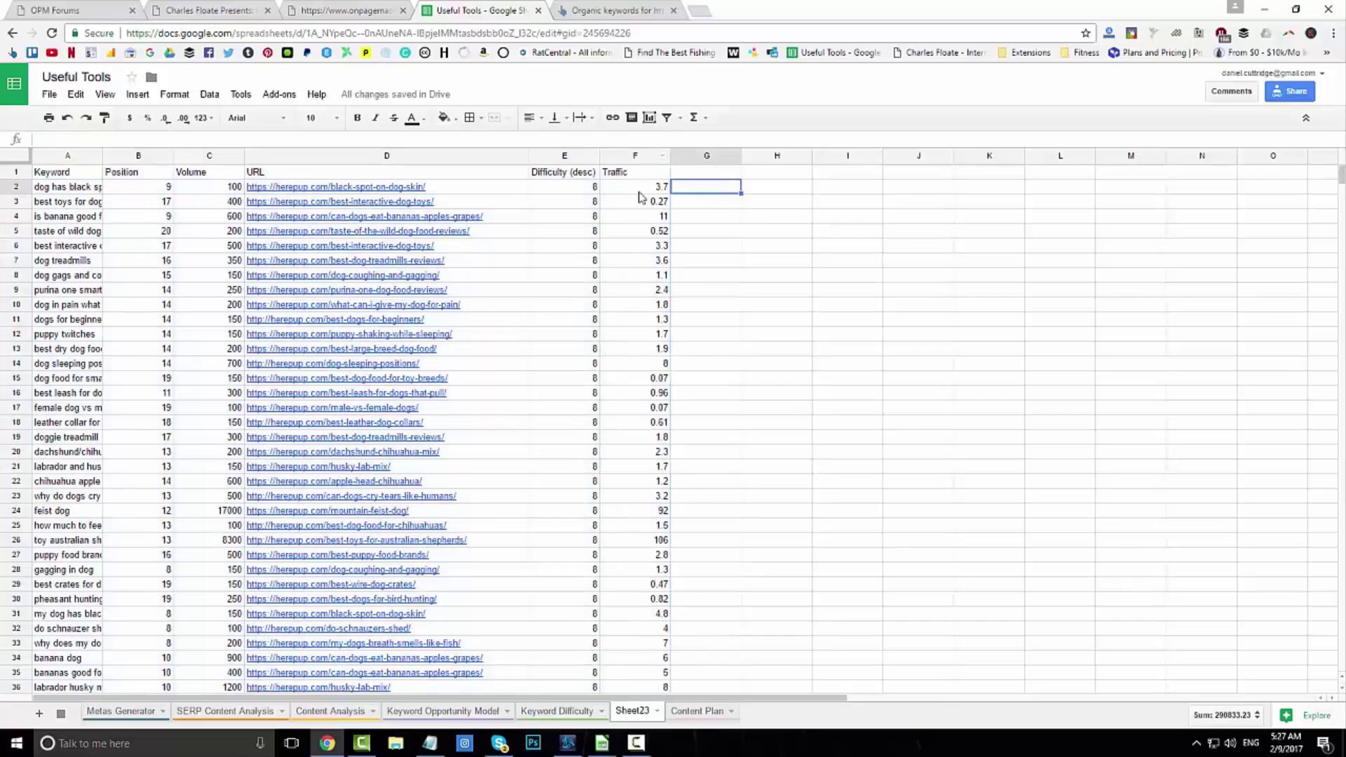
pyautogui.moveTo(639, 191); pyautogui.dragTo(640, 277)
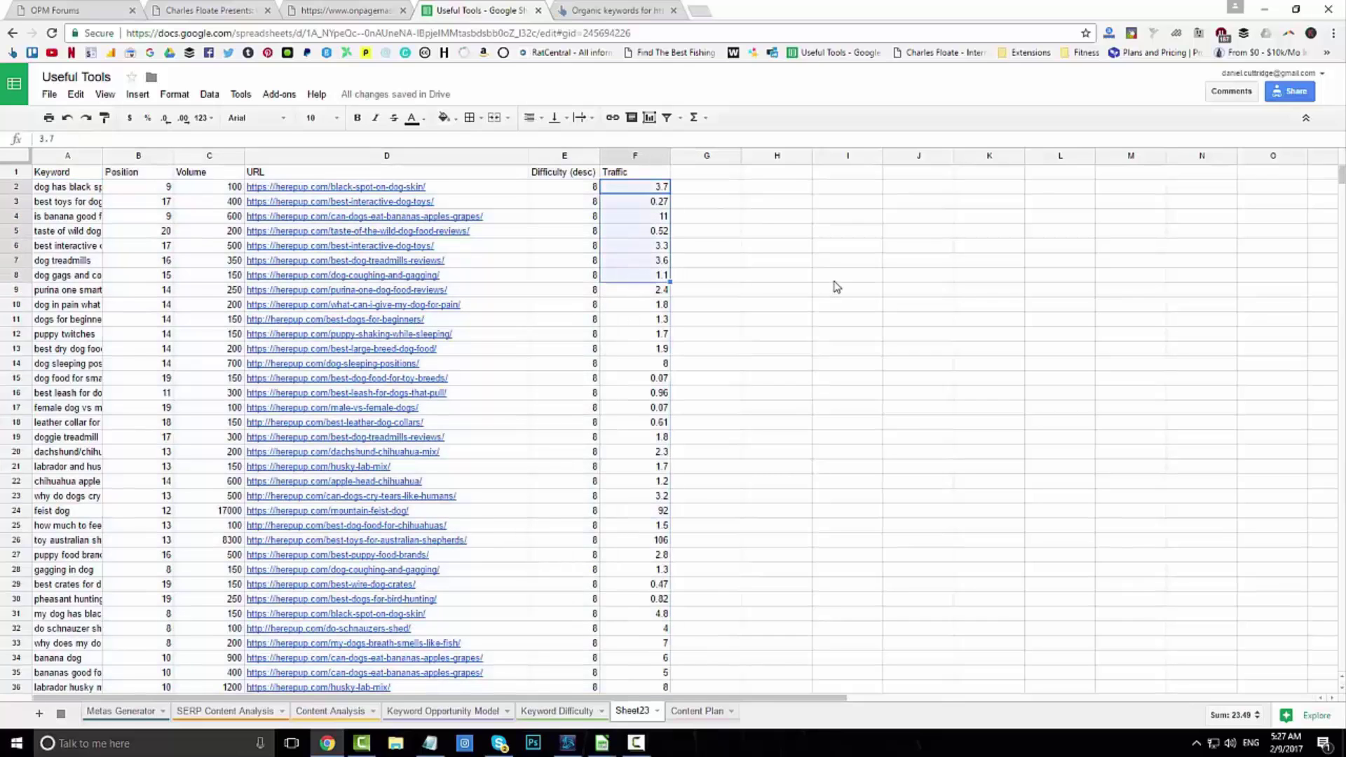
pyautogui.click(835, 281)
pyautogui.doubleClick(103, 155)
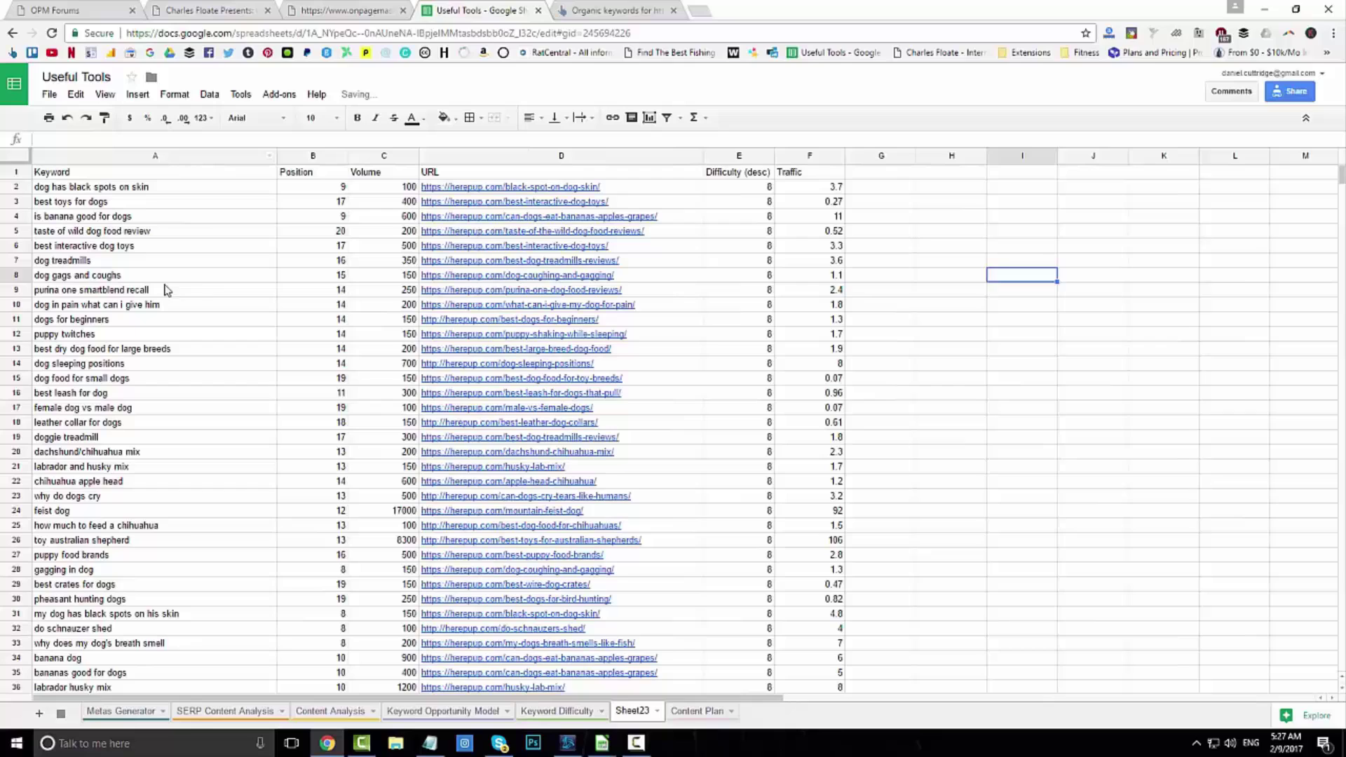
pyautogui.moveTo(126, 188); pyautogui.dragTo(133, 245)
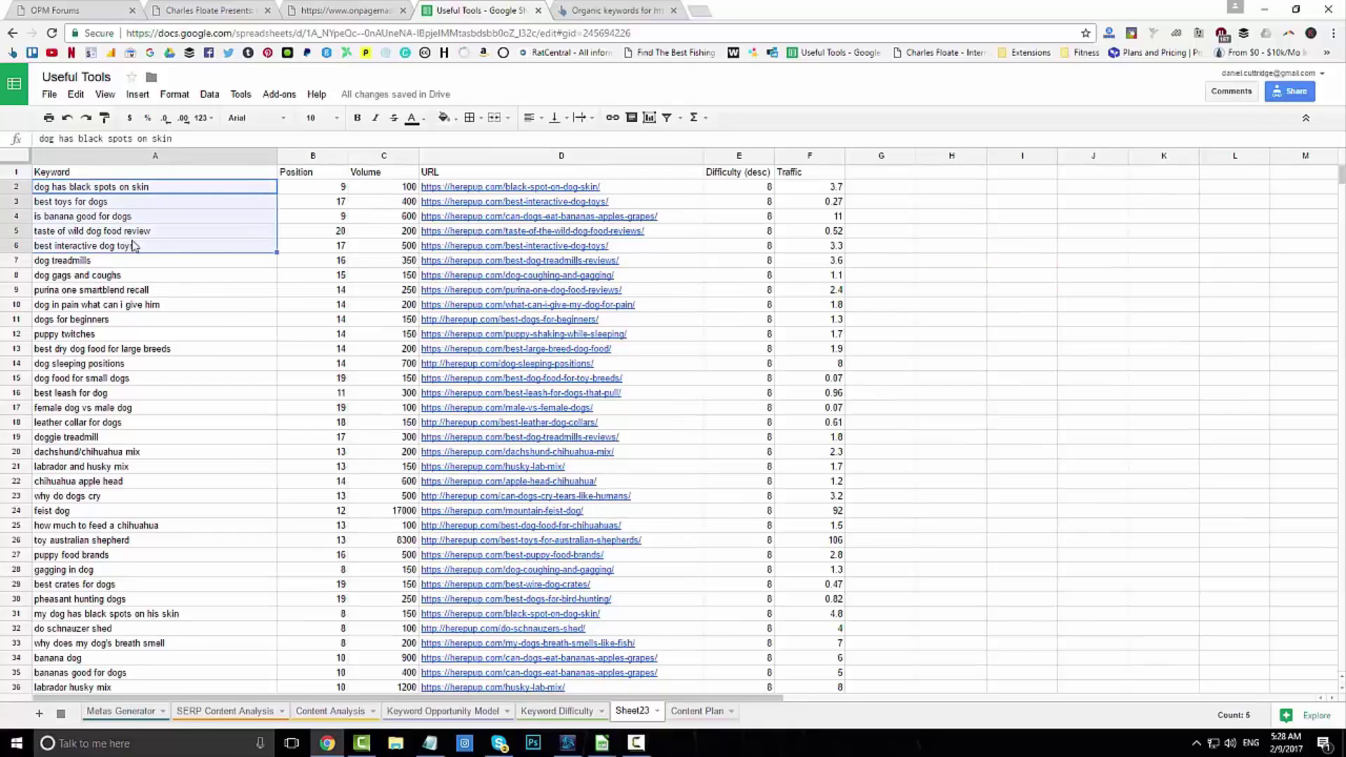
# Step: Paste the first five Sheet23 keywords into A2:A6 of the Keyword Opportunity Model
pyautogui.hotkey('ctrl', 'c')
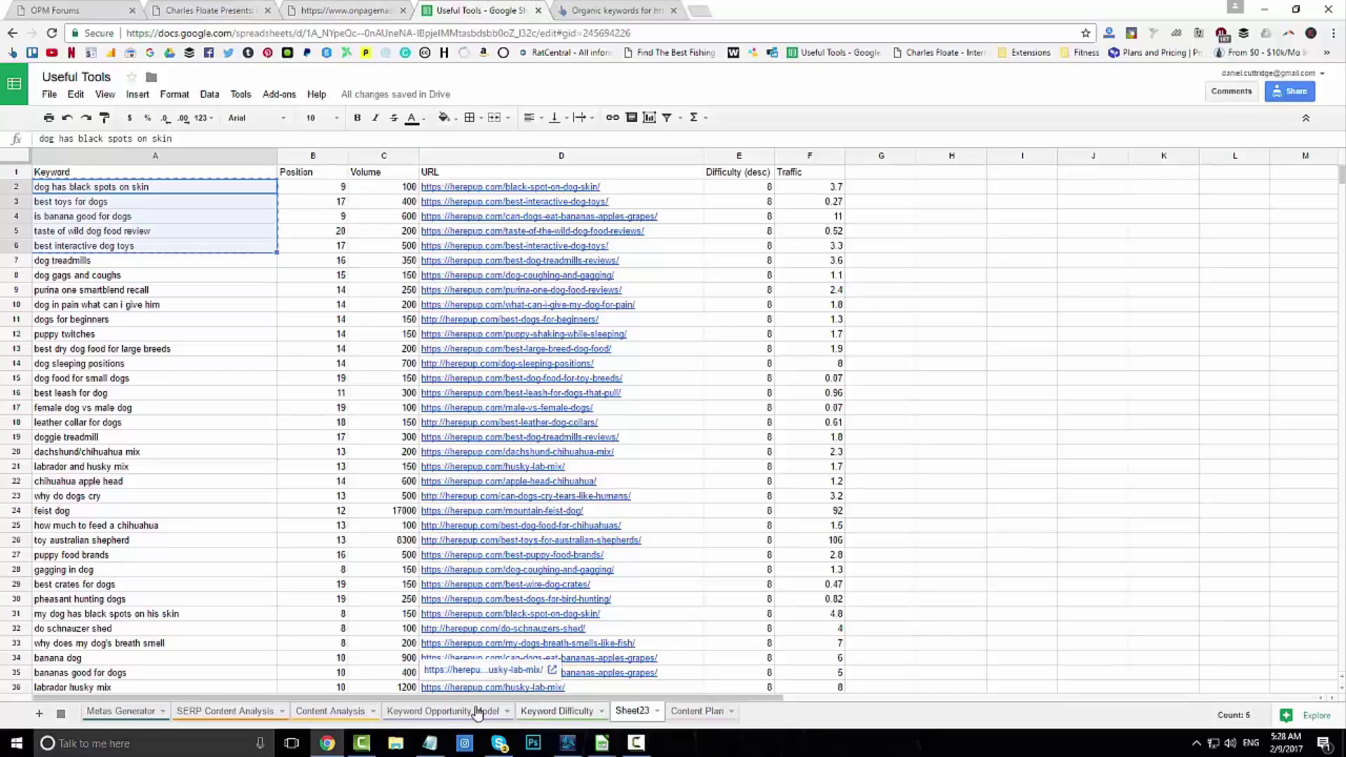
pyautogui.click(441, 712)
pyautogui.moveTo(93, 187); pyautogui.dragTo(77, 247)
pyautogui.hotkey('ctrl', 'v')
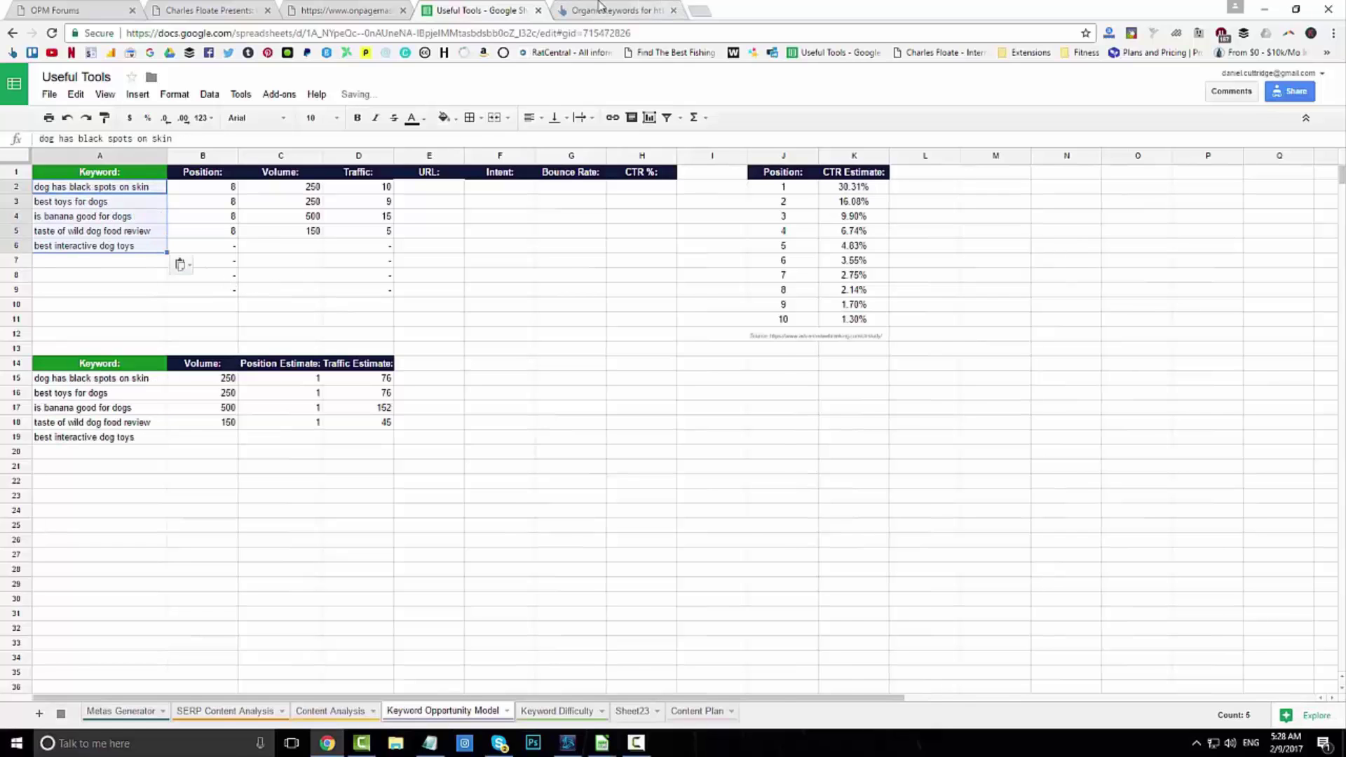
# Step: Copy the five keywords' positions (9, 17, 9, 20, 17) into the model's Position column
pyautogui.click(603, 9)
pyautogui.click(503, 9)
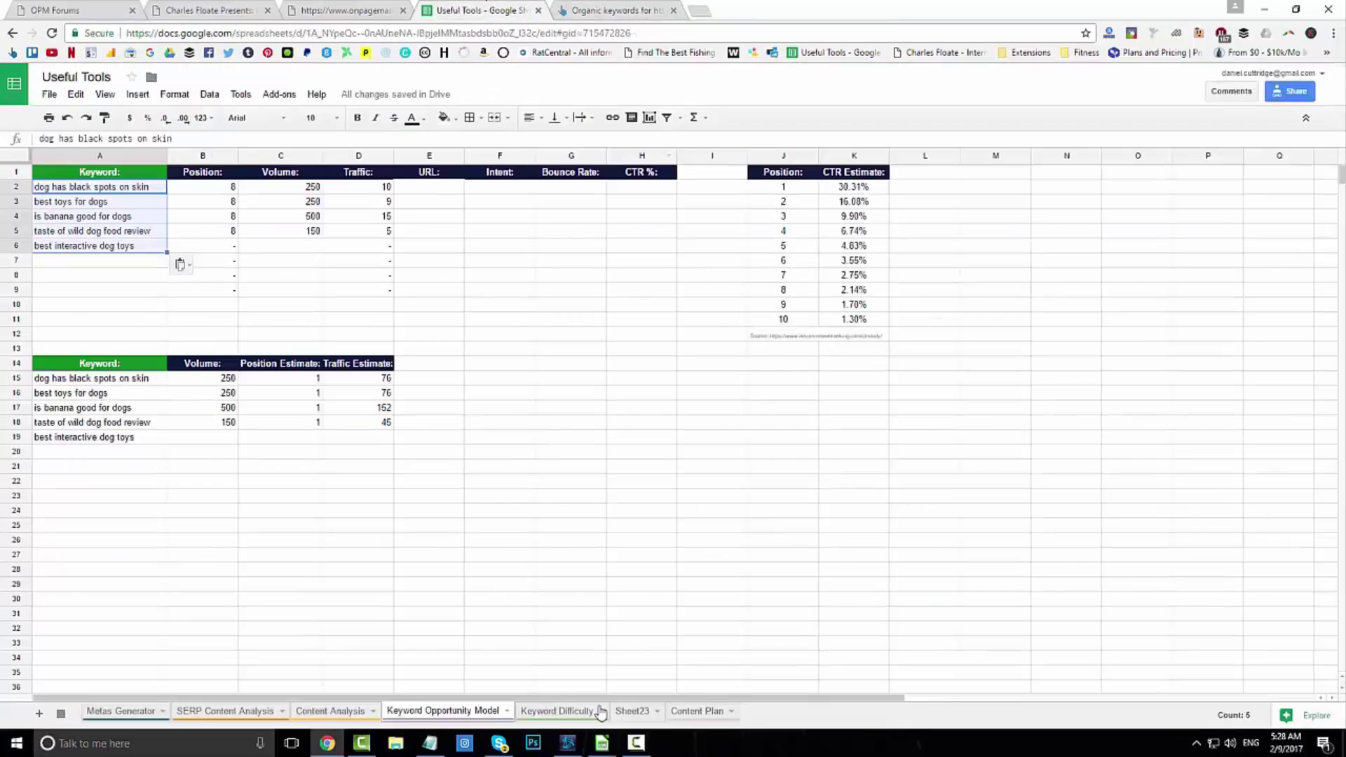
pyautogui.click(629, 712)
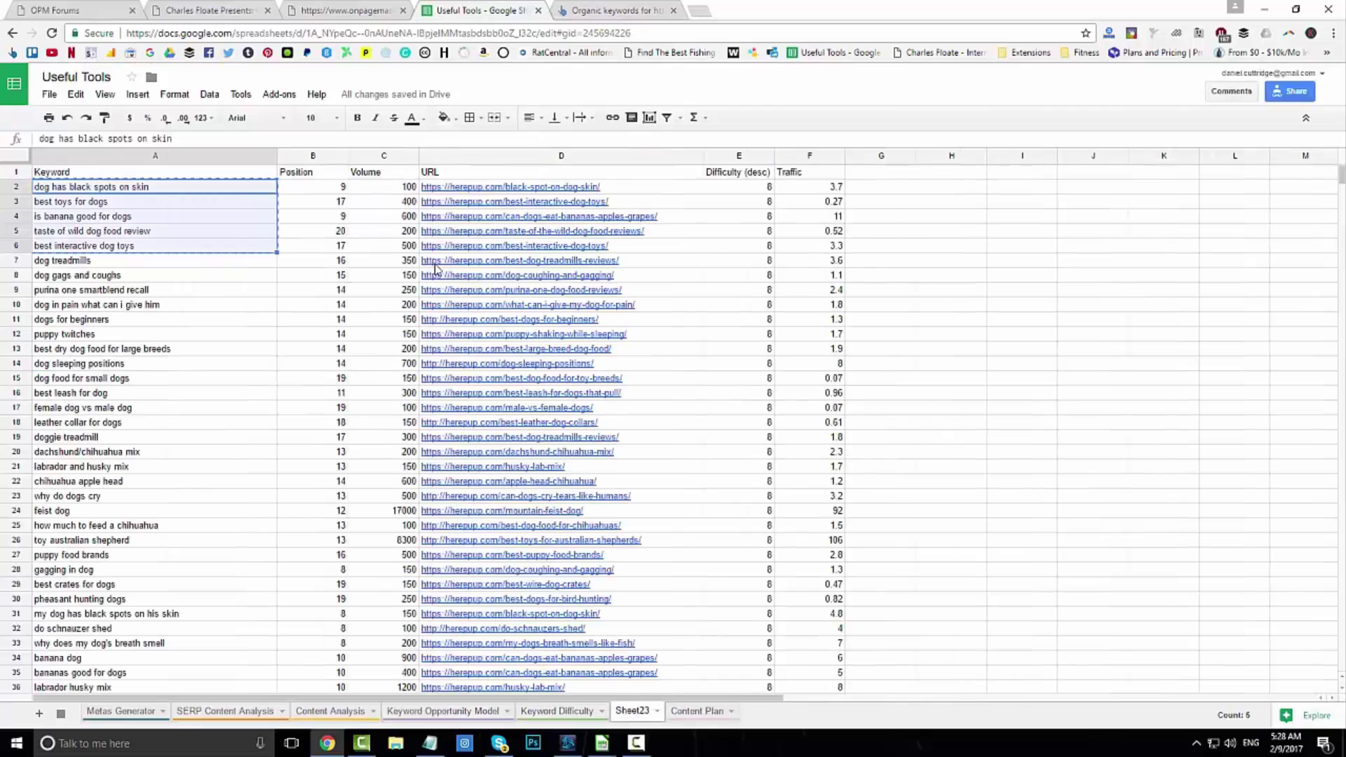
pyautogui.click(334, 189)
pyautogui.moveTo(334, 193); pyautogui.dragTo(330, 247)
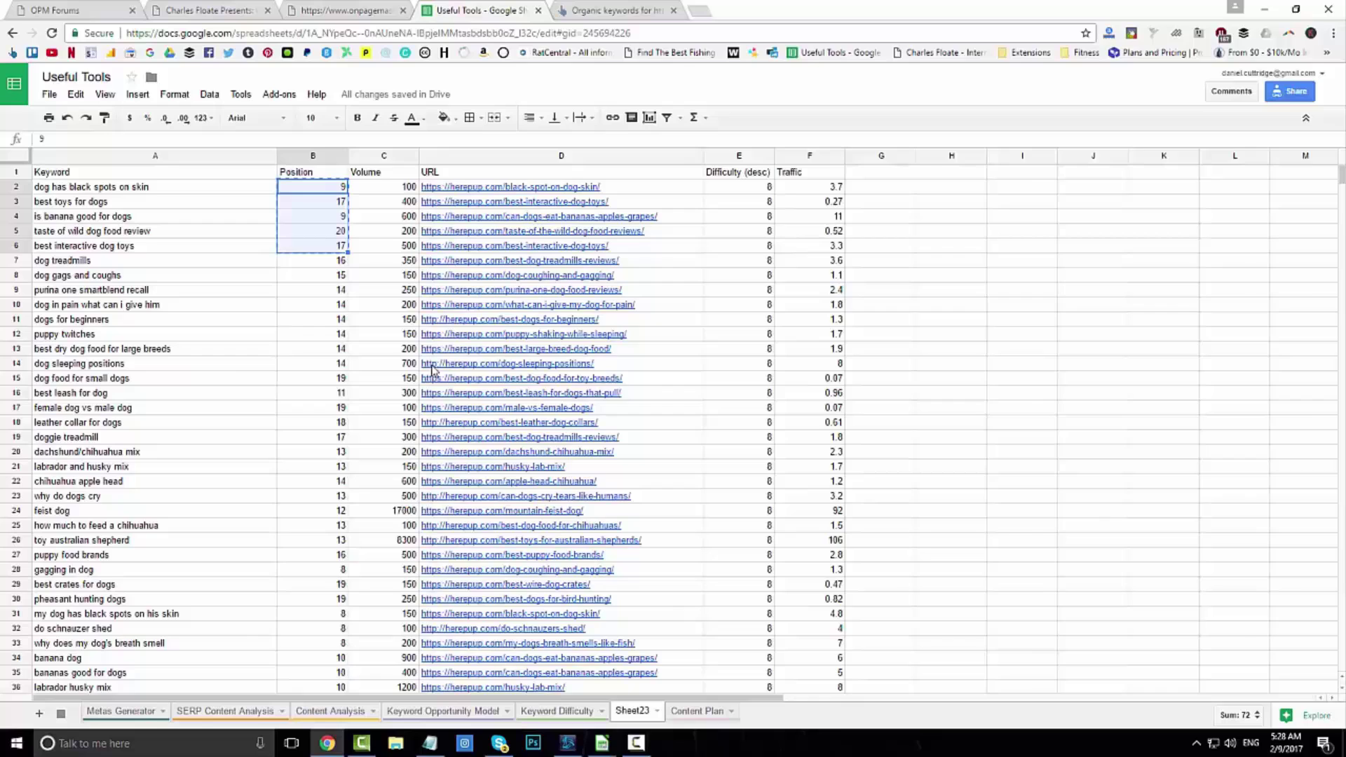
pyautogui.click(468, 710)
pyautogui.click(220, 191)
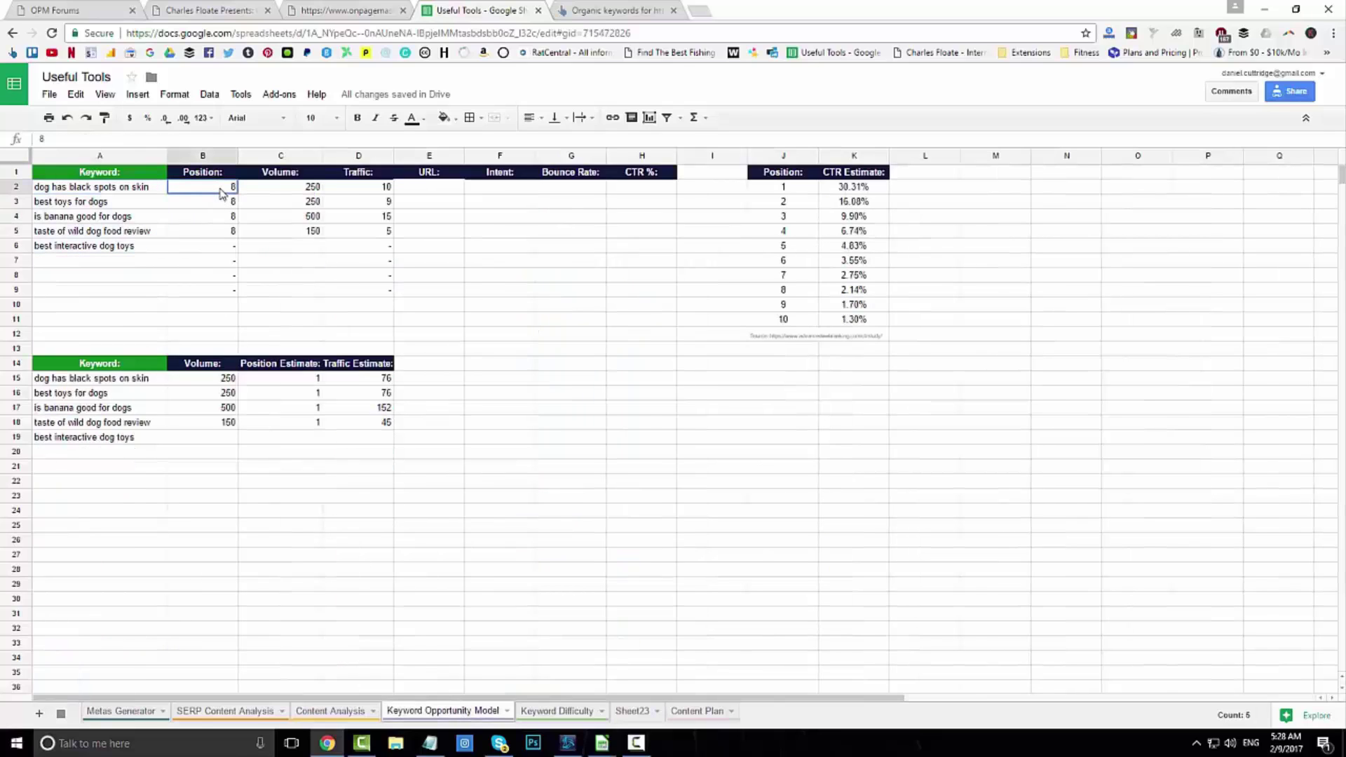
pyautogui.hotkey('ctrl', 'v')
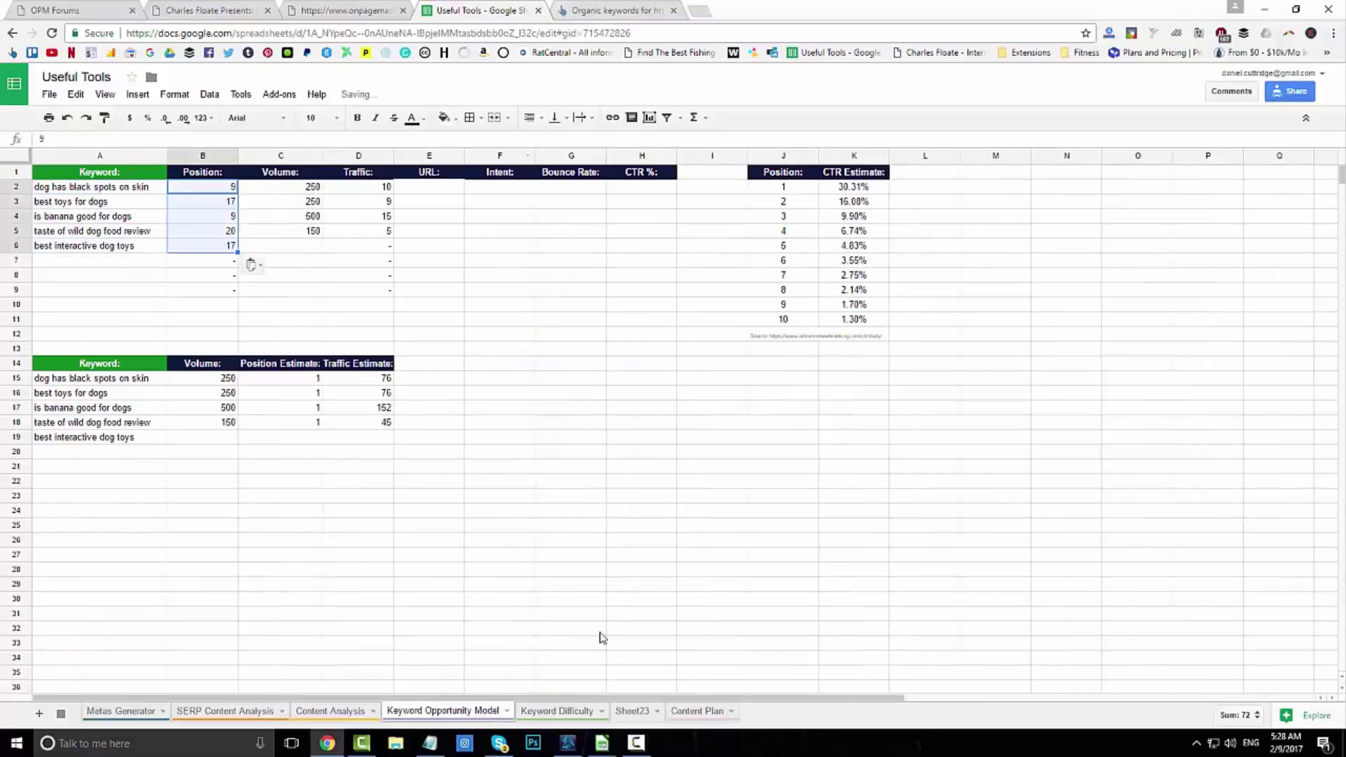
# Step: Select and copy the five keywords' search volumes in Sheet23
pyautogui.click(619, 712)
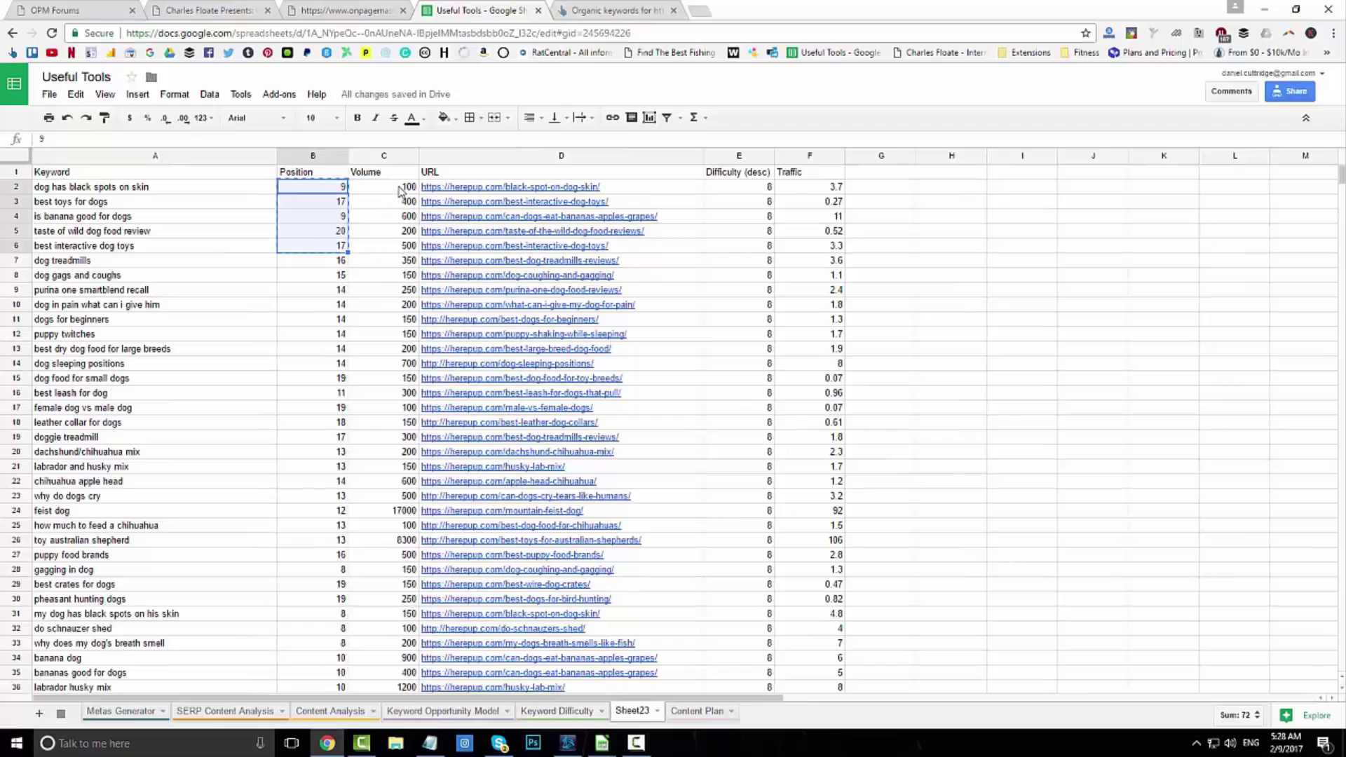
pyautogui.hotkey('ctrl', 'c')
pyautogui.moveTo(396, 188); pyautogui.dragTo(390, 249)
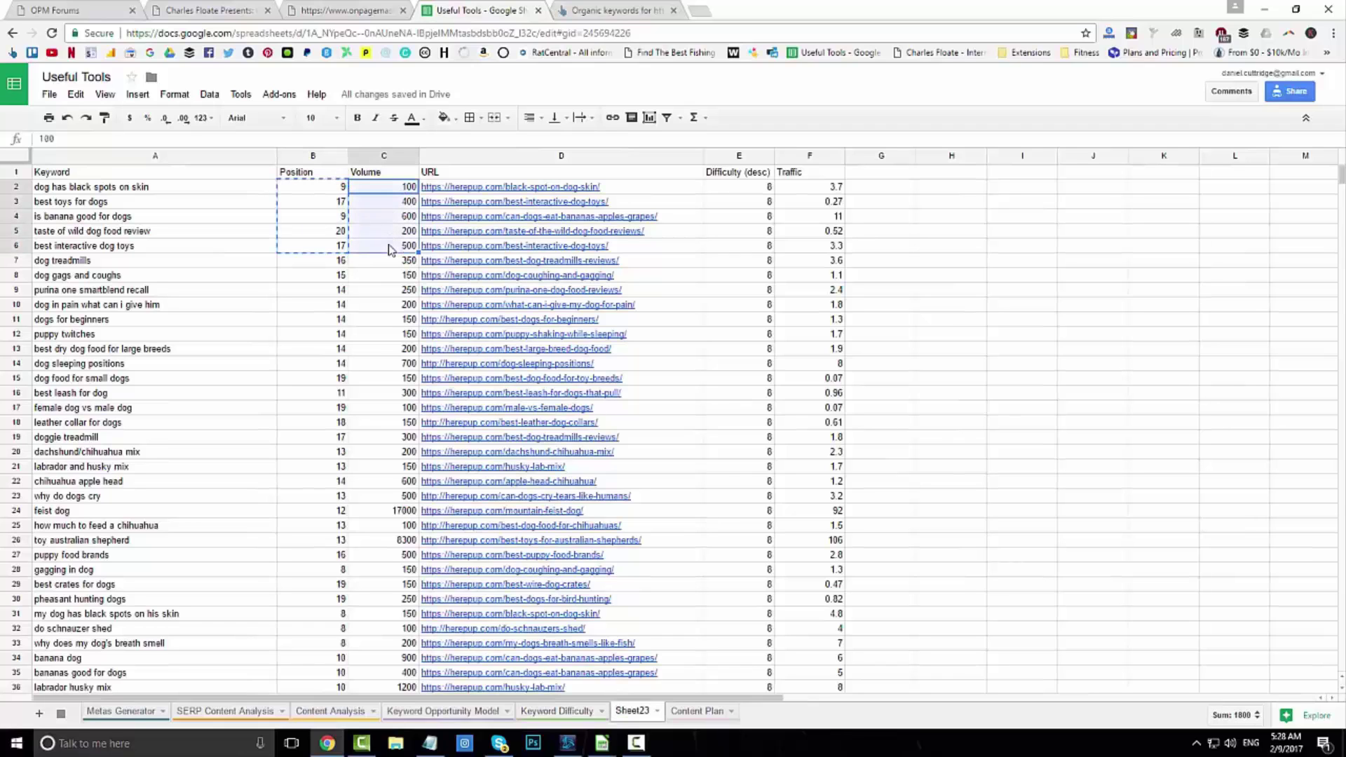
# Step: Paste the five search volumes into the model's Volume column C2:C6
pyautogui.click(534, 713)
pyautogui.click(341, 199)
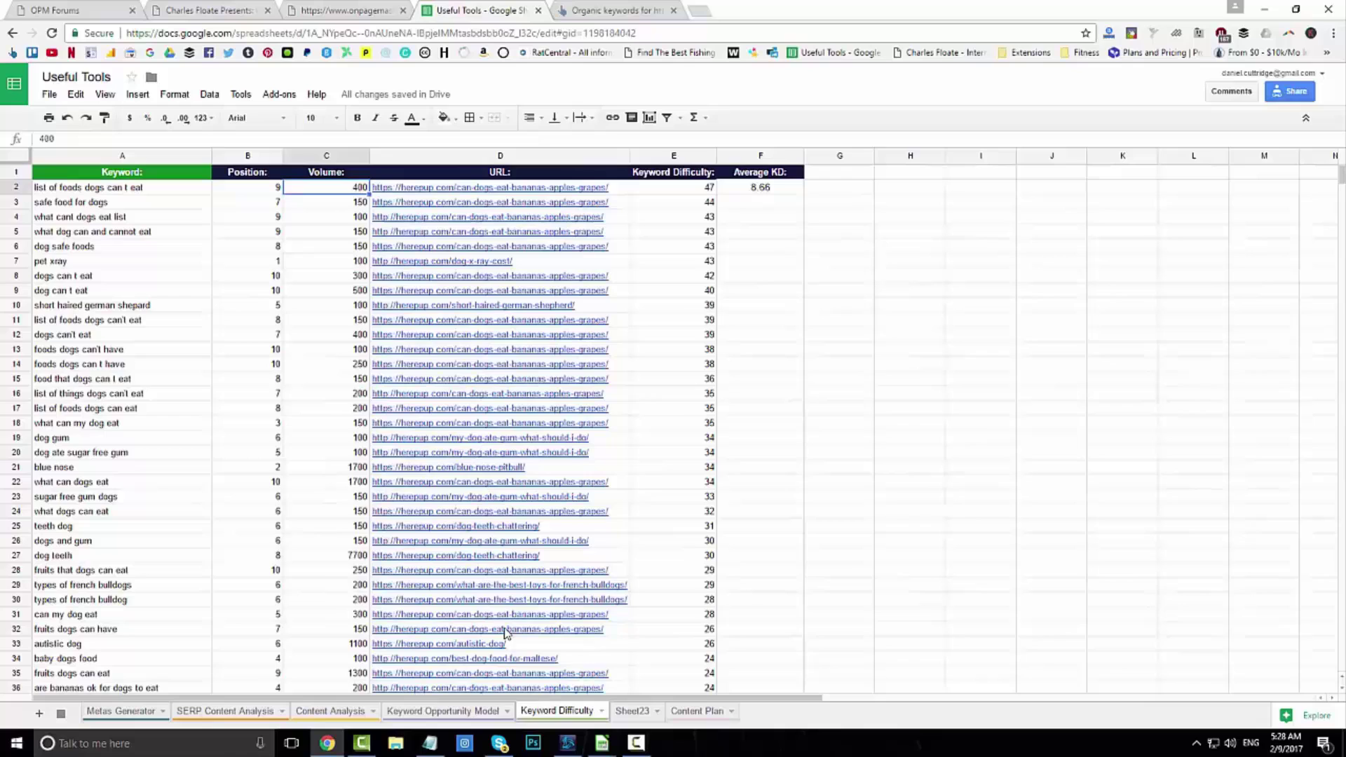
pyautogui.click(460, 712)
pyautogui.click(301, 189)
pyautogui.hotkey('ctrl', 'v')
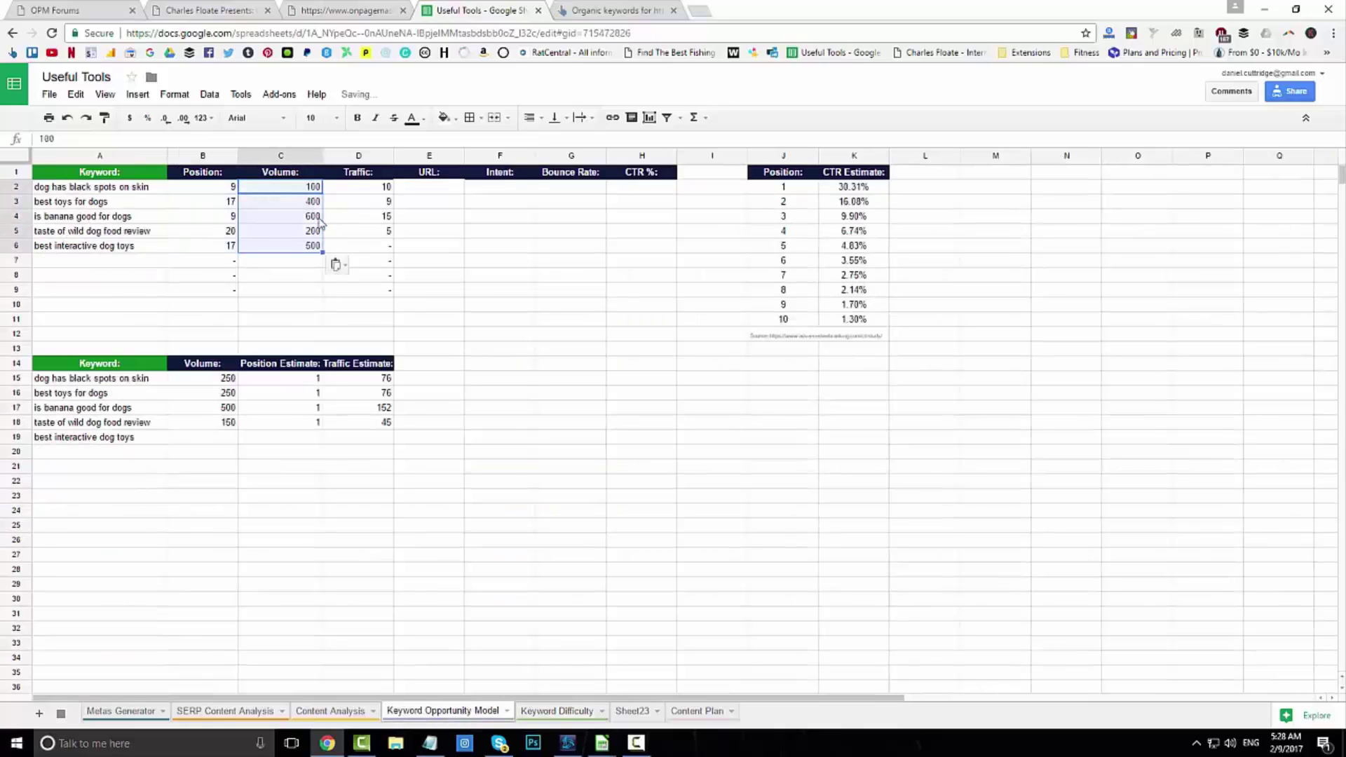
# Step: Copy Sheet23's traffic values (3.7, 0.27, 11, 0.52, 3.3) into the model's Traffic column D2:D6
pyautogui.click(640, 711)
pyautogui.hotkey('ctrl', 'c')
pyautogui.moveTo(828, 186); pyautogui.dragTo(831, 247)
pyautogui.hotkey('ctrl', 'c')
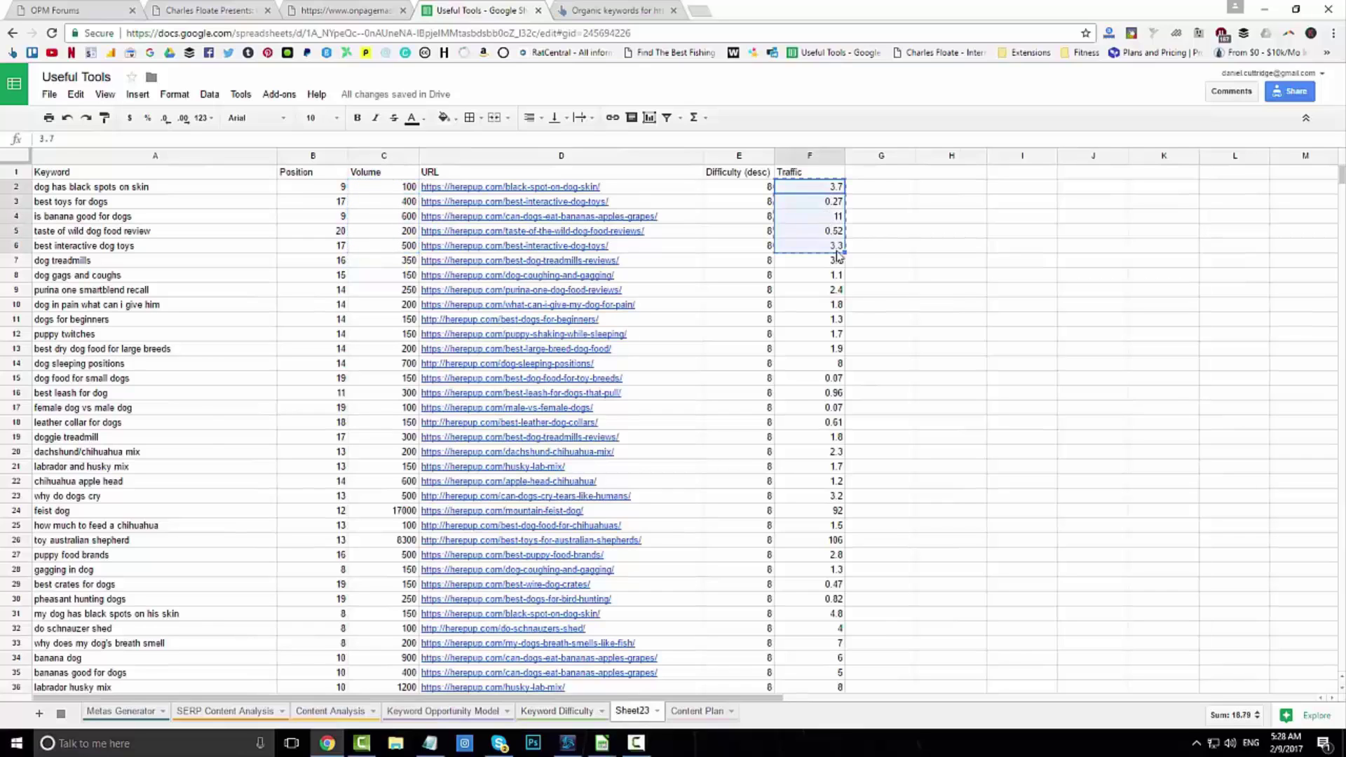
pyautogui.click(449, 711)
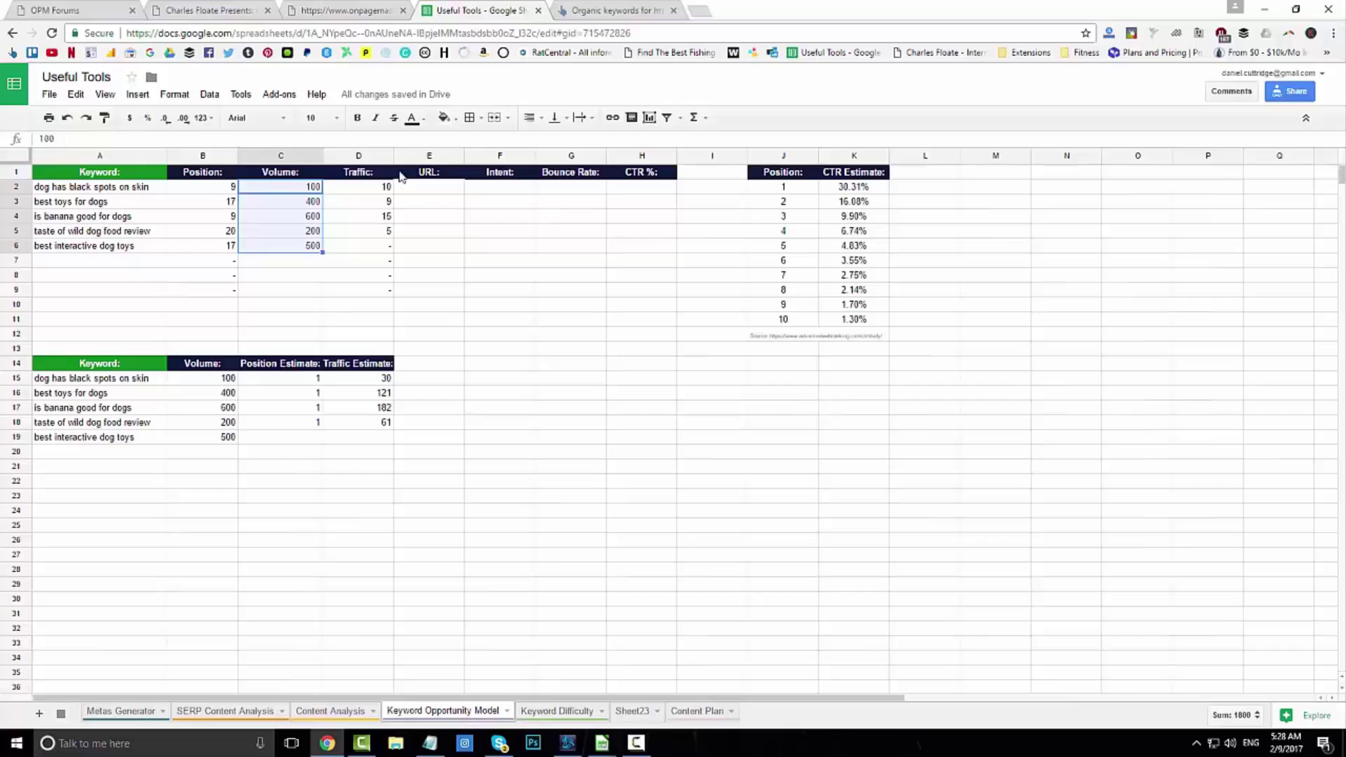
pyautogui.click(382, 188)
pyautogui.hotkey('ctrl', 'v')
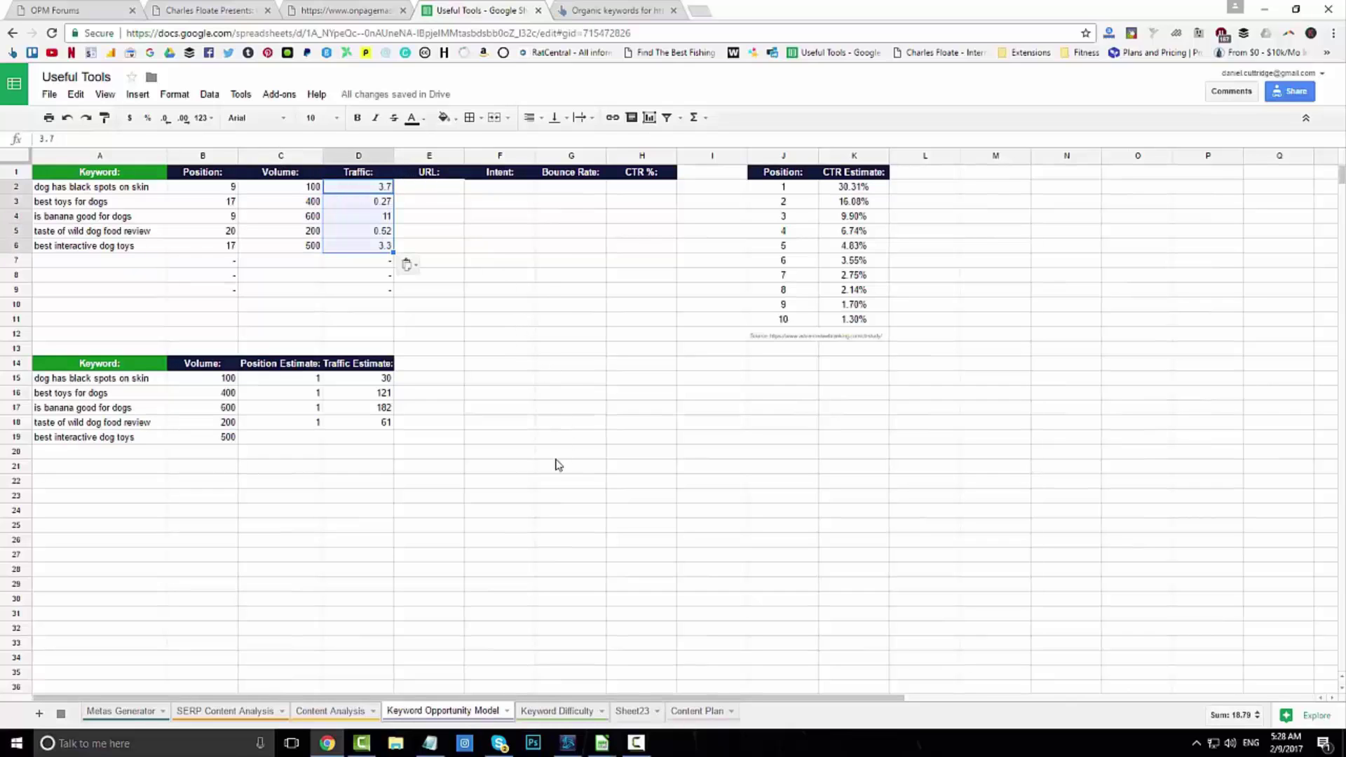
pyautogui.click(311, 437)
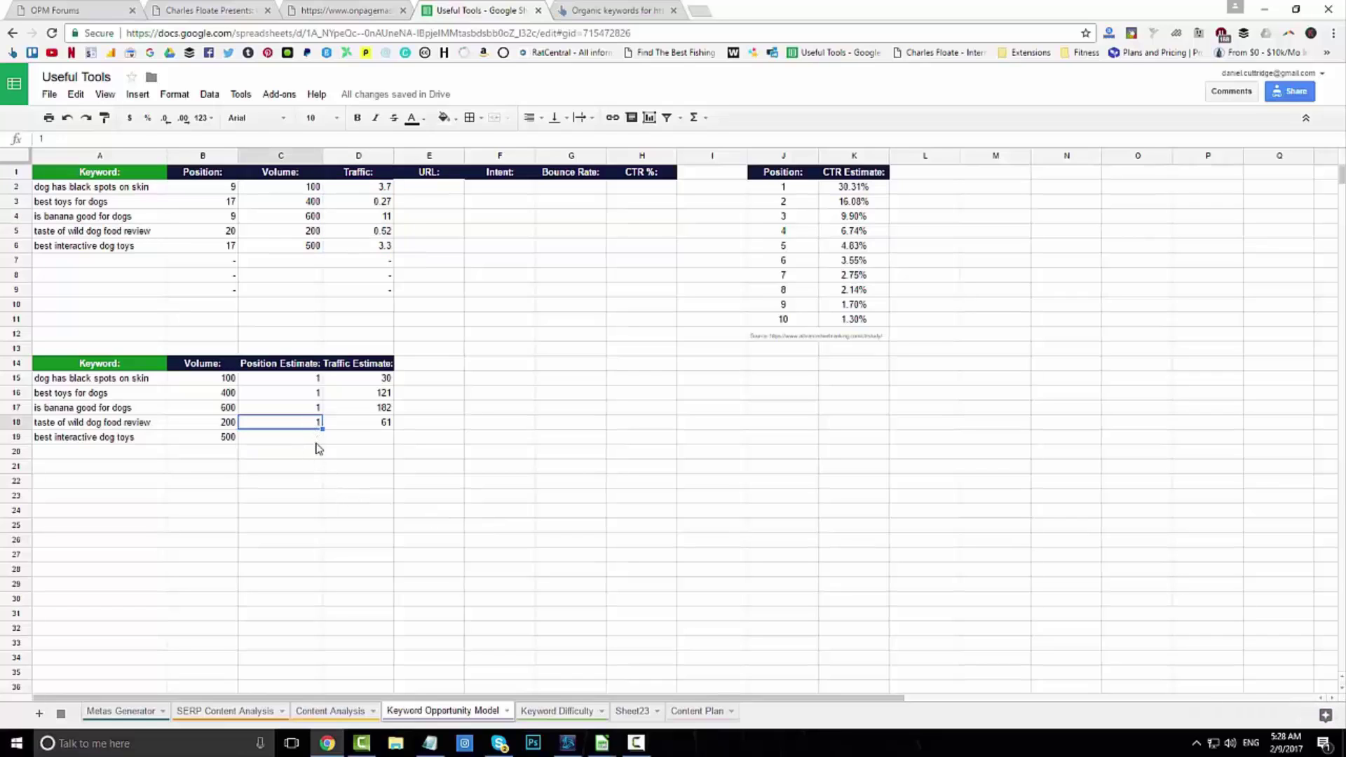
# Step: Fill position 1 and traffic 152 down to row 19, then review Sheet23's difficulty values
pyautogui.moveTo(327, 446); pyautogui.dragTo(391, 457)
pyautogui.click(511, 544)
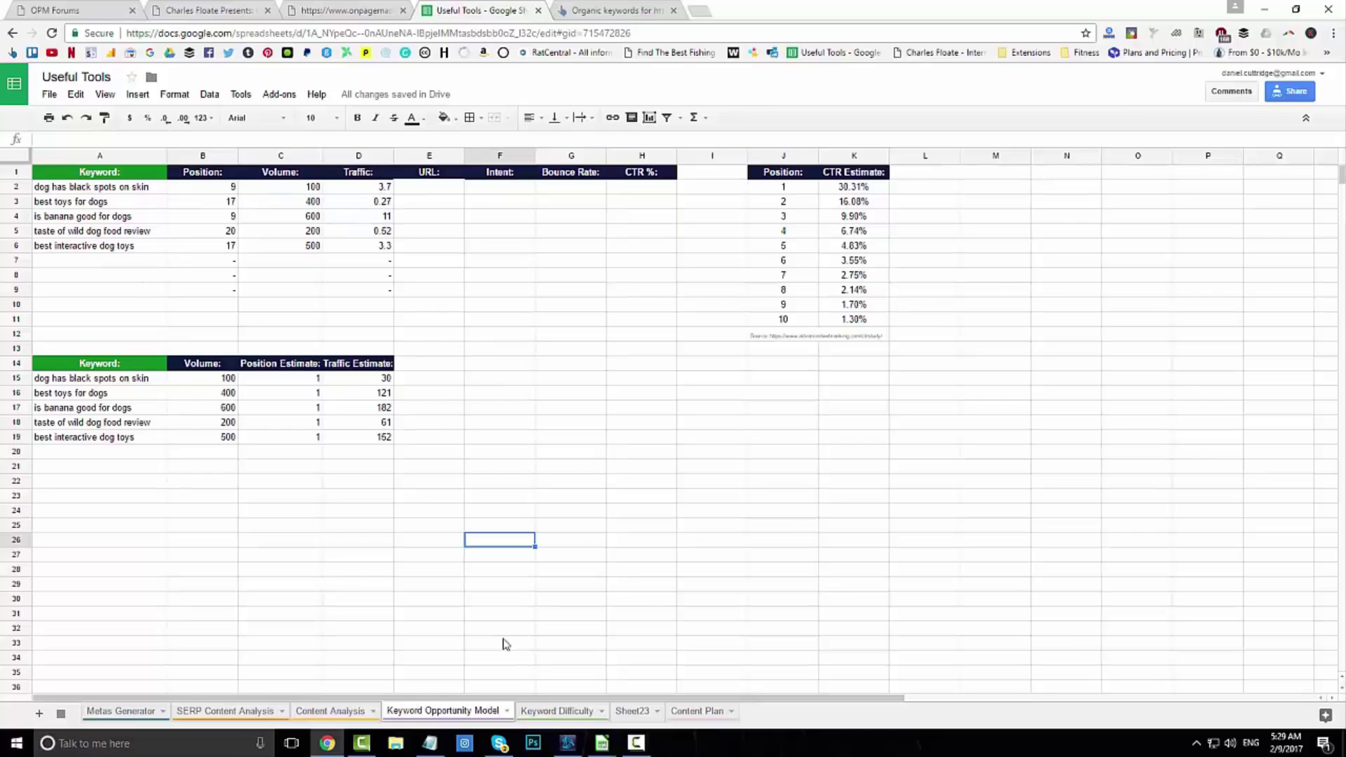
pyautogui.click(633, 711)
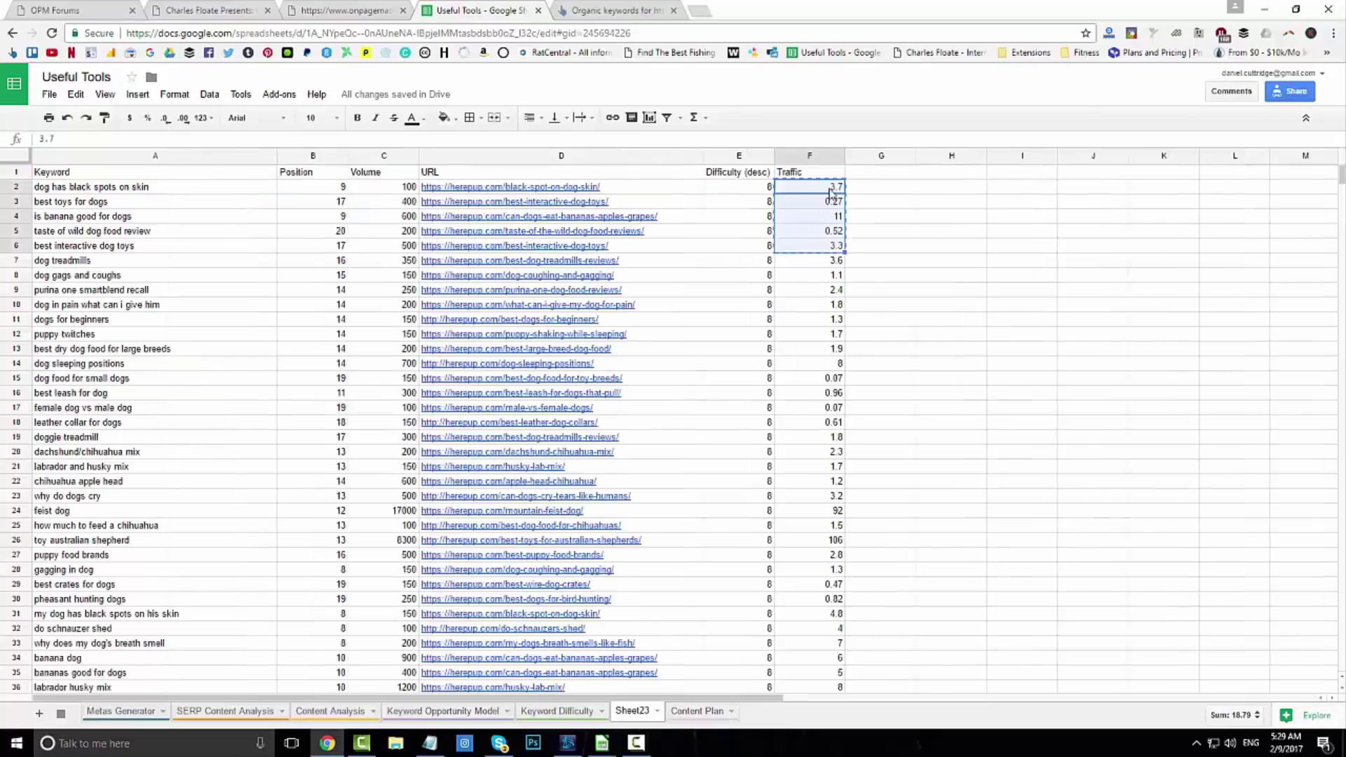
pyautogui.moveTo(749, 186); pyautogui.dragTo(748, 247)
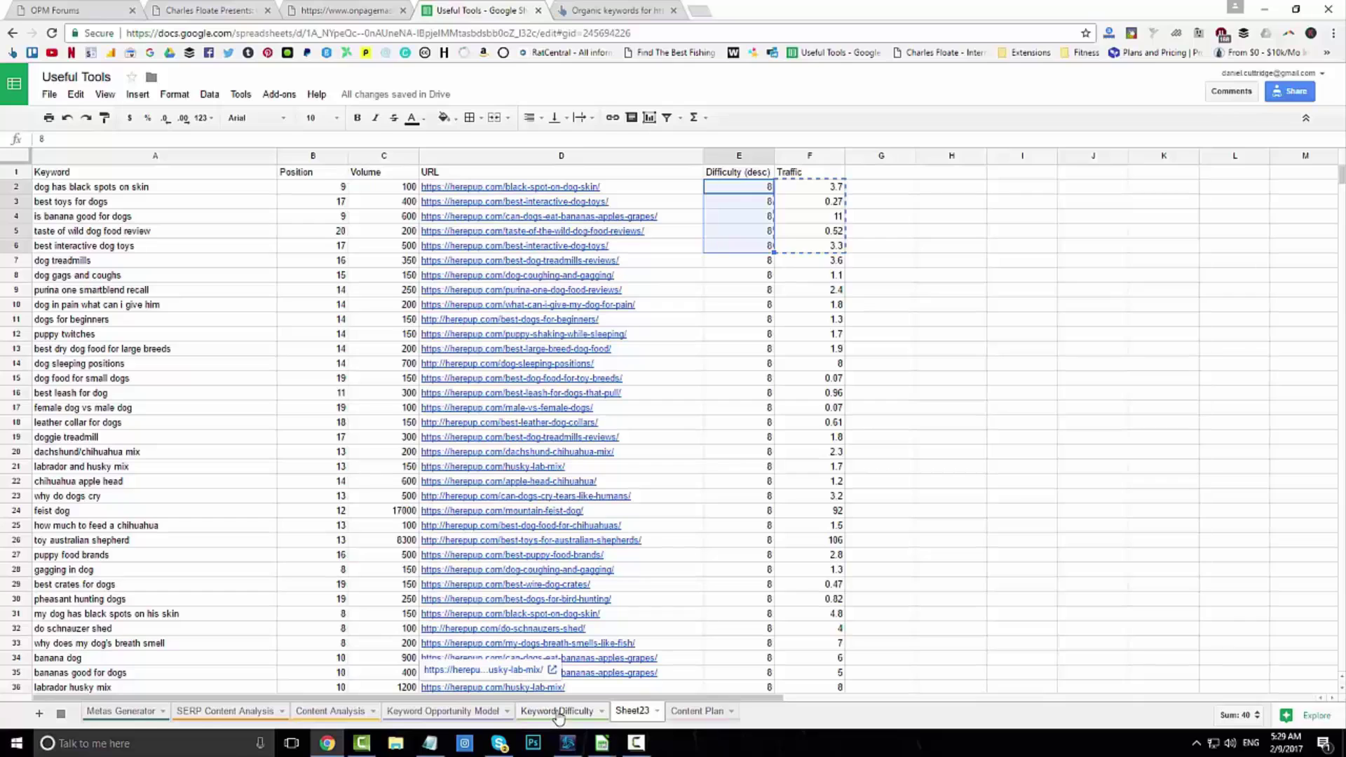
pyautogui.click(502, 715)
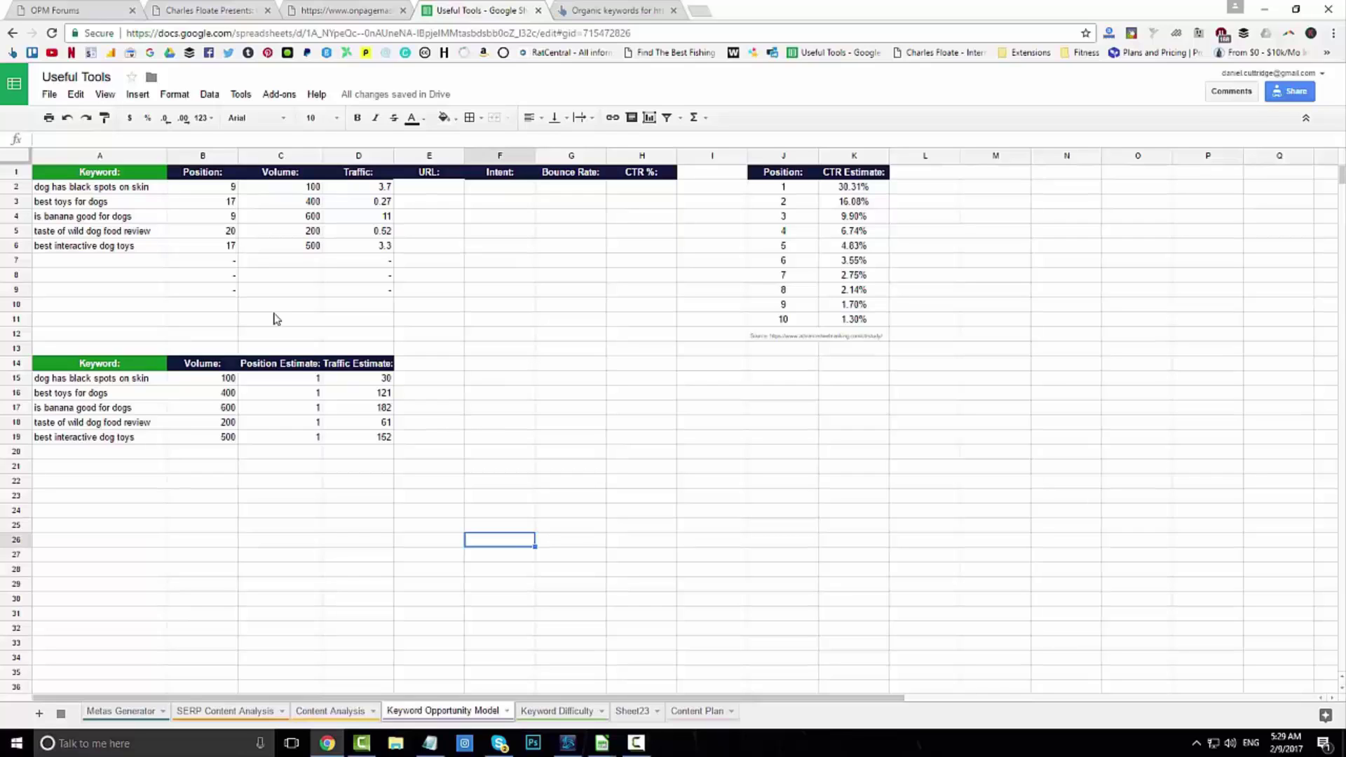
# Step: Enter position 5 in C15 and 4 in C16, lowering their traffic estimates to 5 and 27
pyautogui.click(309, 379)
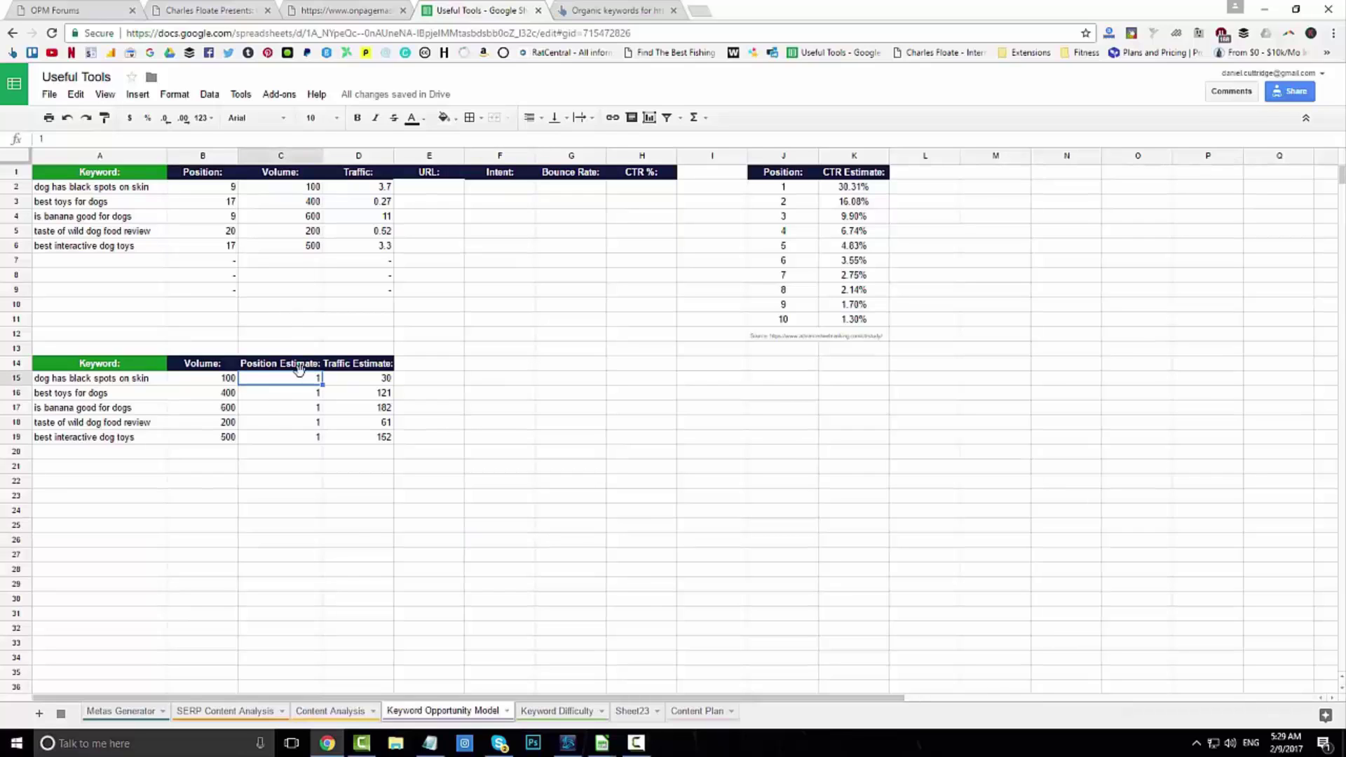
pyautogui.press('Down')
pyautogui.press('Up')
pyautogui.press('Down')
pyautogui.press('Up')
pyautogui.write('5')
pyautogui.press('Return')
pyautogui.write('4')
pyautogui.press('Return')
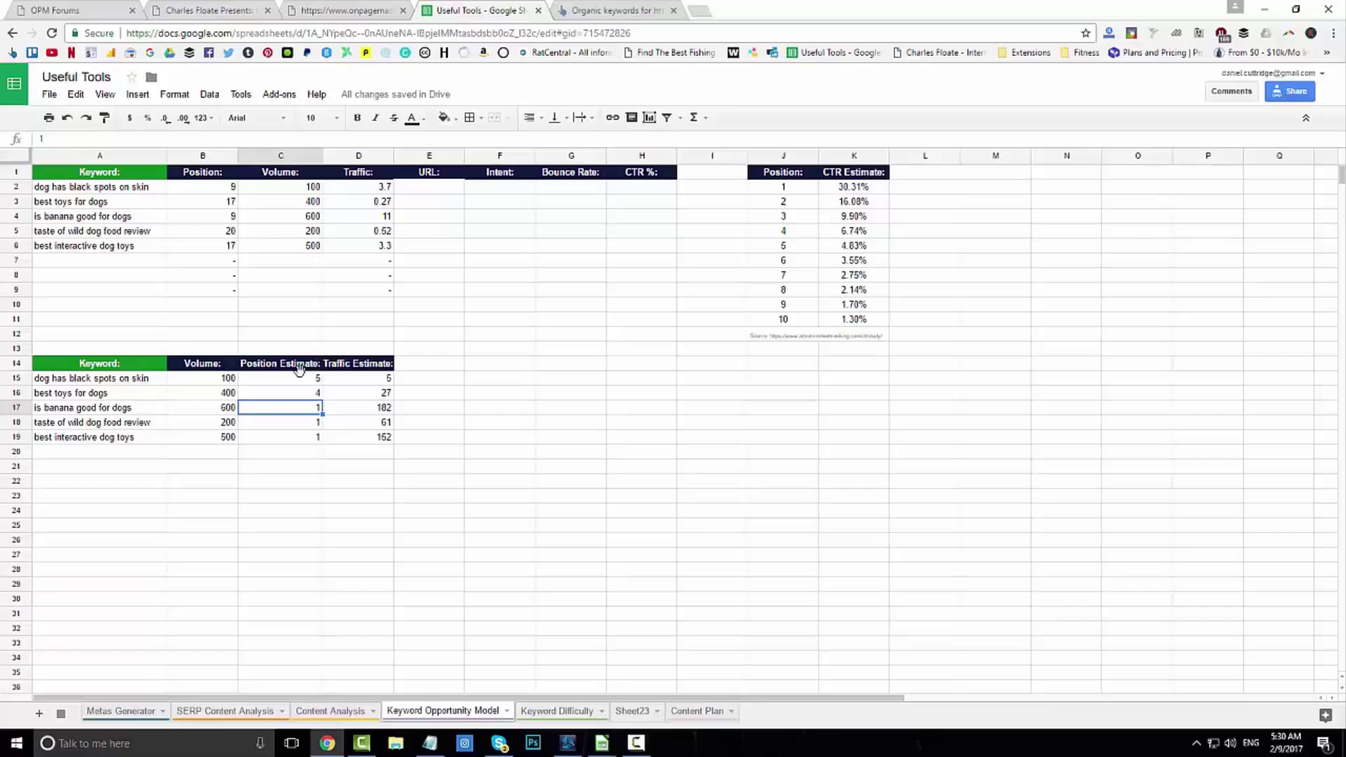
# Step: Try positions 4 and then 6 for the first keyword
pyautogui.press('Up')
pyautogui.press('Up')
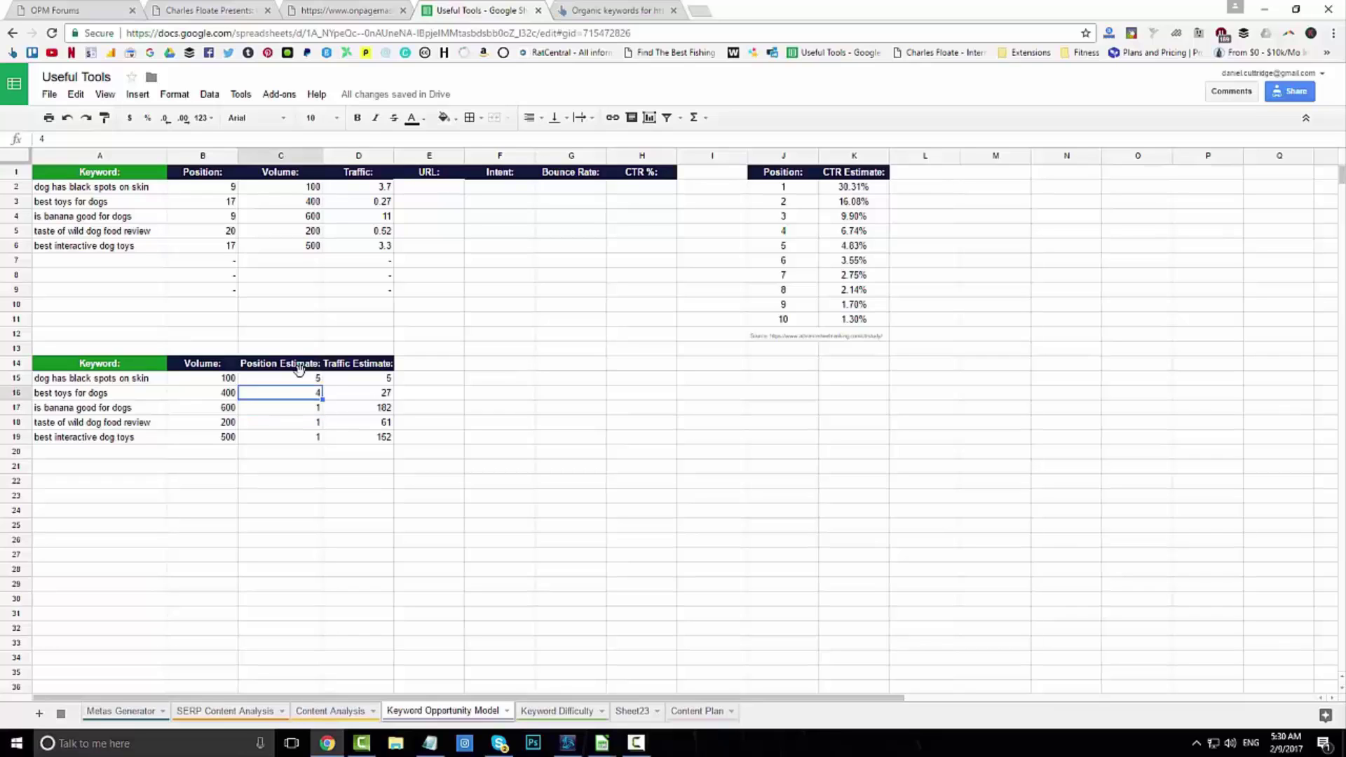
pyautogui.write('4')
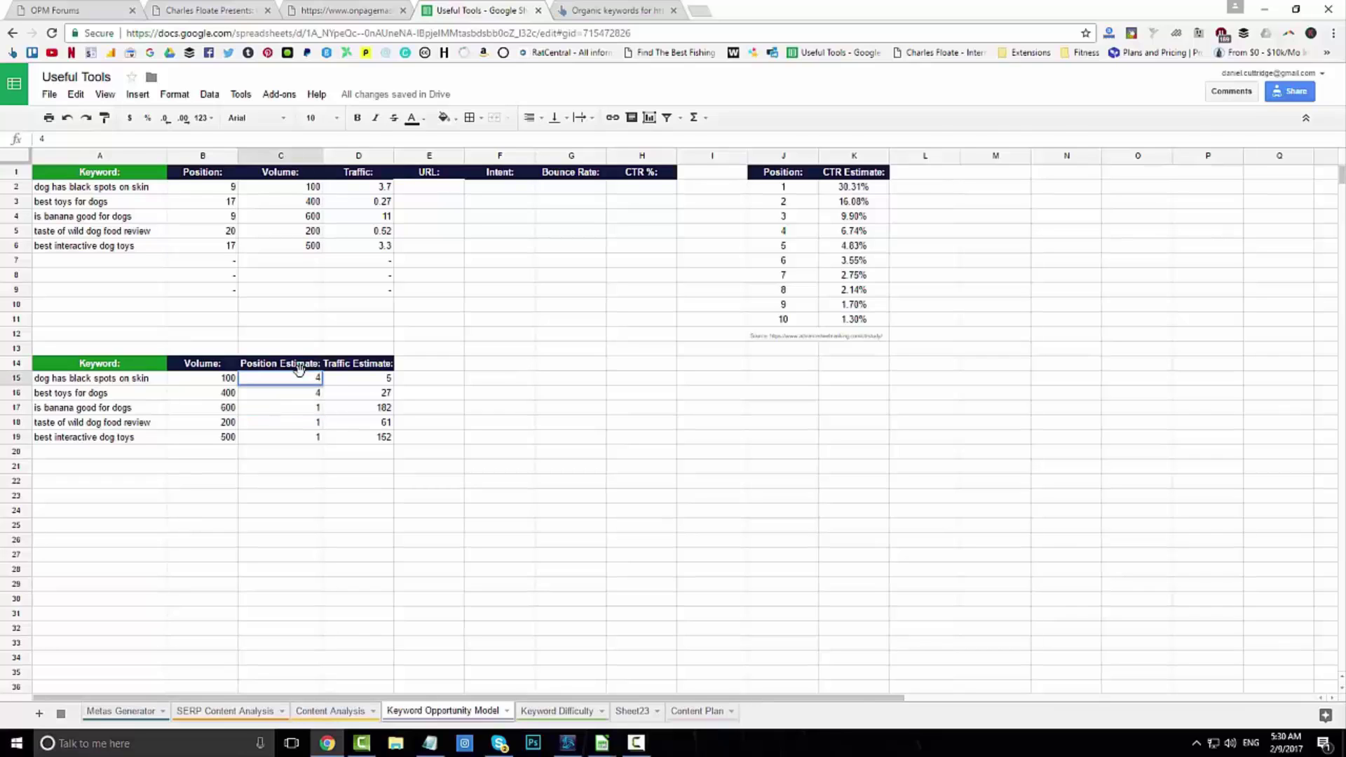
pyautogui.press('Return')
pyautogui.press('Up')
pyautogui.write('6')
pyautogui.press('Return')
pyautogui.press('Up')
# Step: Inspect the traffic estimate formula and the Traffic column values
pyautogui.press('Right')
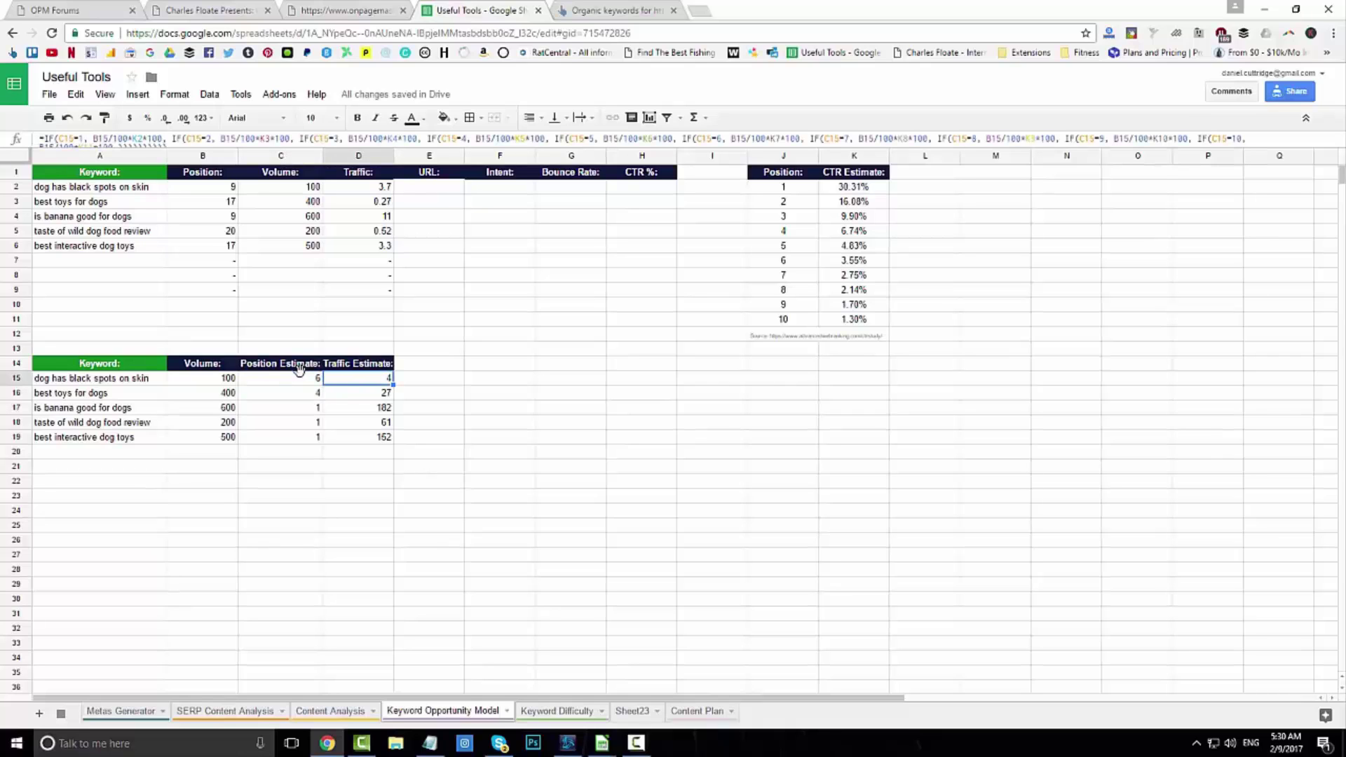
pyautogui.press('Up')
pyautogui.press('Up')
pyautogui.press('Up')
pyautogui.press('Up')
pyautogui.press('Up')
pyautogui.press('Up')
pyautogui.press('Up')
pyautogui.press('Up')
pyautogui.press('Up')
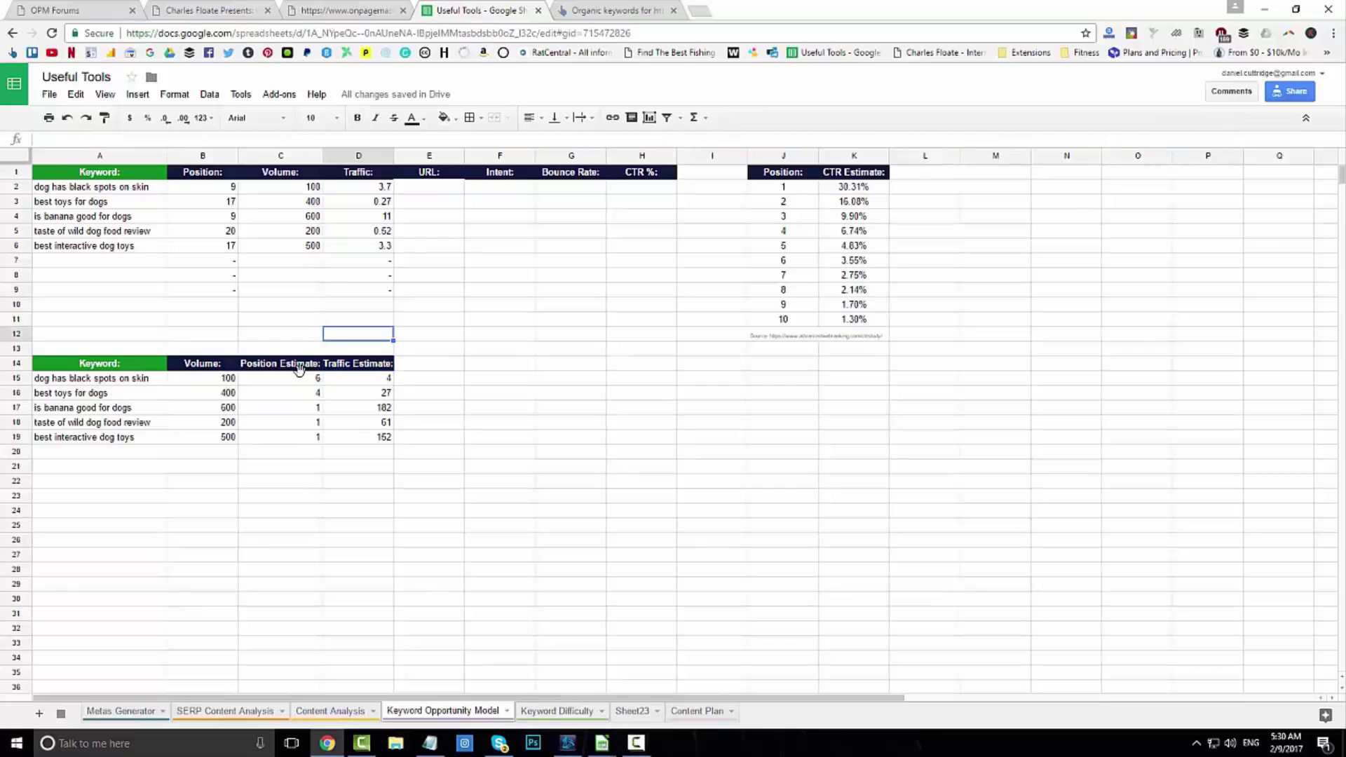
pyautogui.press('Up')
pyautogui.press('Up')
pyautogui.press('Up')
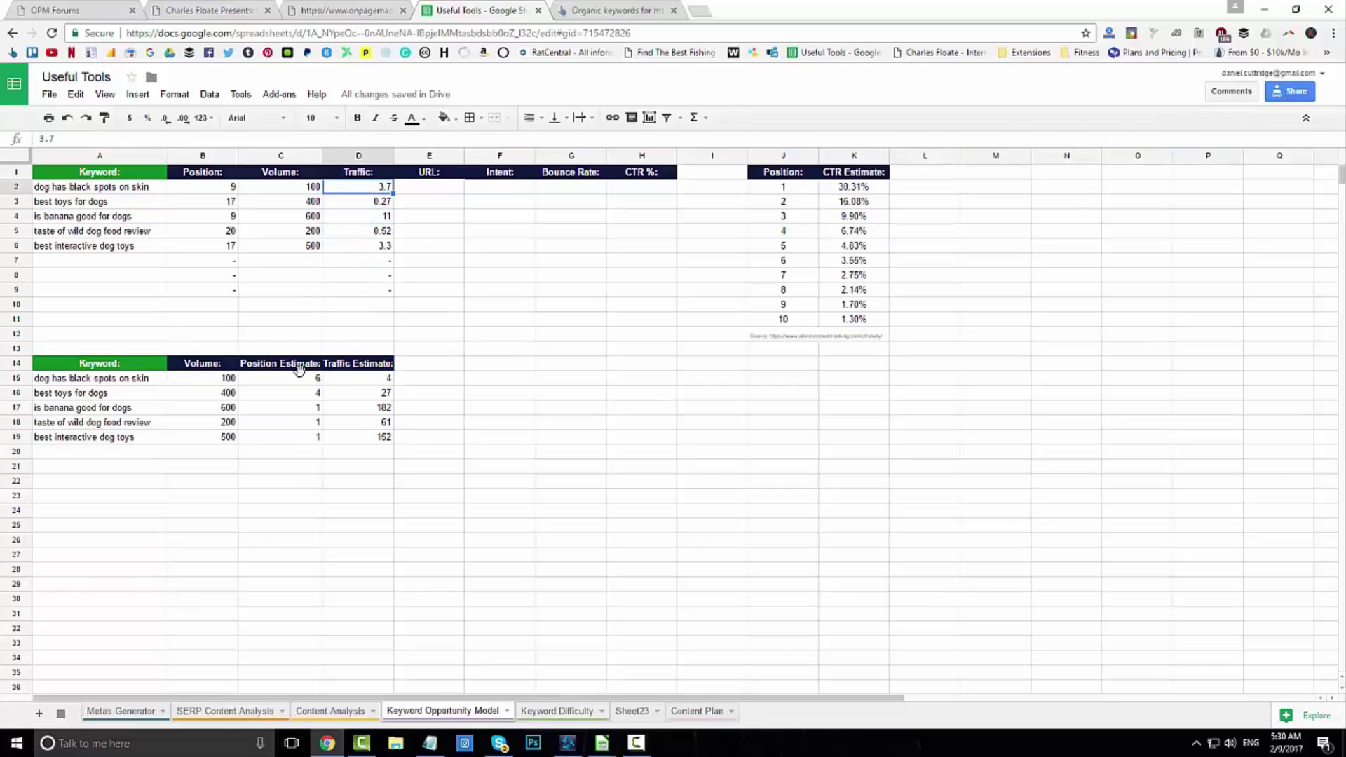
pyautogui.press('Down')
pyautogui.press('Down')
pyautogui.press('Down')
pyautogui.press('Down')
pyautogui.press('Down')
pyautogui.press('Down')
pyautogui.press('Down')
pyautogui.press('Down')
pyautogui.press('Down')
pyautogui.press('Down')
pyautogui.press('Down')
pyautogui.press('Down')
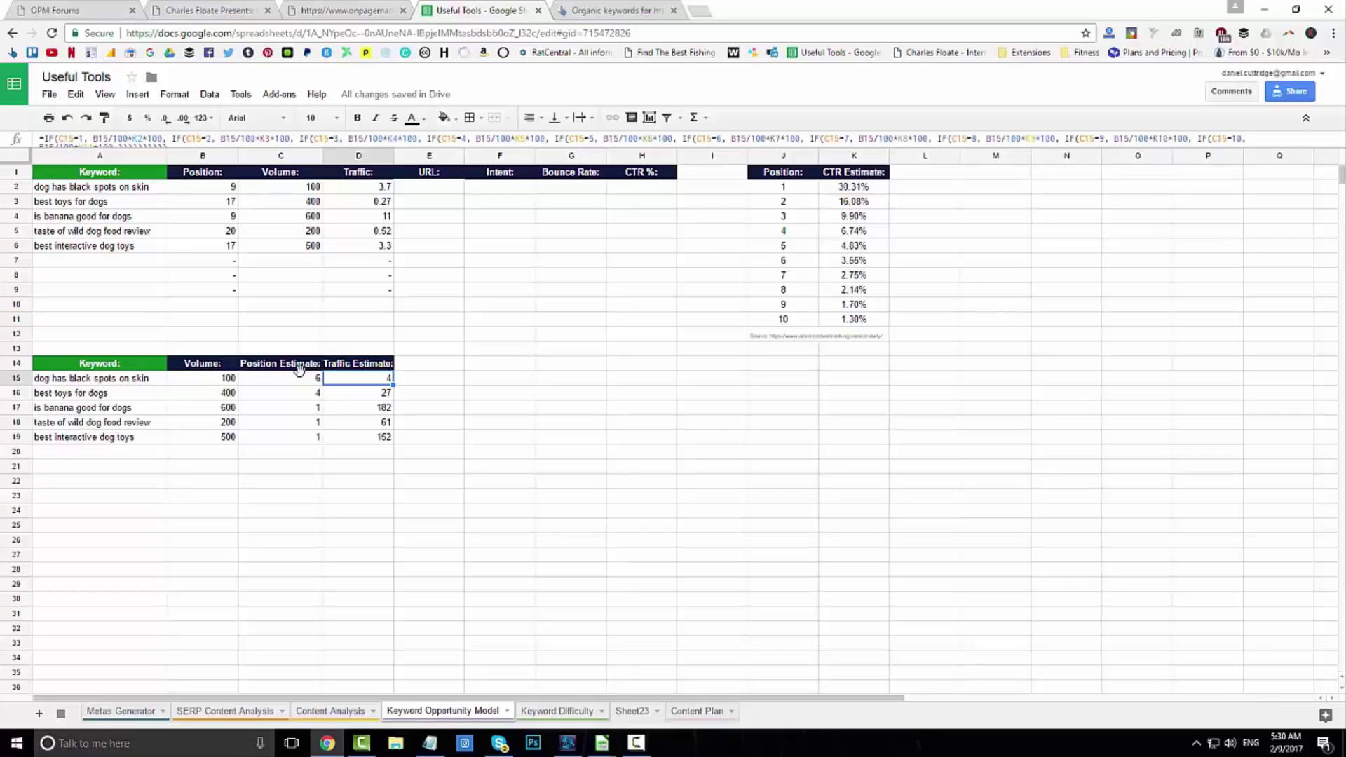
pyautogui.press('Left')
pyautogui.press('Right')
pyautogui.press('Left')
pyautogui.press('Right')
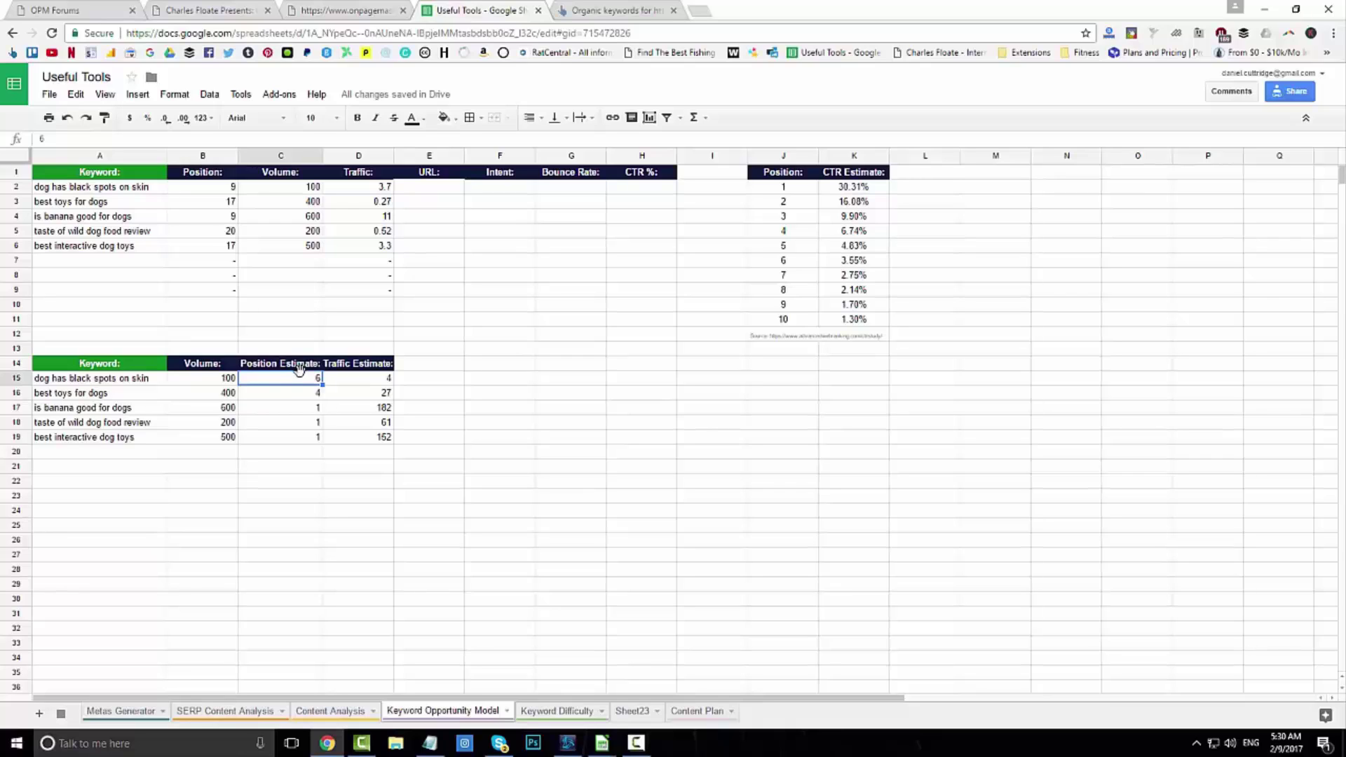
# Step: Set the first keyword's position to 1 and check its recalculated traffic estimate
pyautogui.write('1')
pyautogui.press('Return')
pyautogui.press('Up')
pyautogui.press('Right')
pyautogui.press('Left')
pyautogui.press('Right')
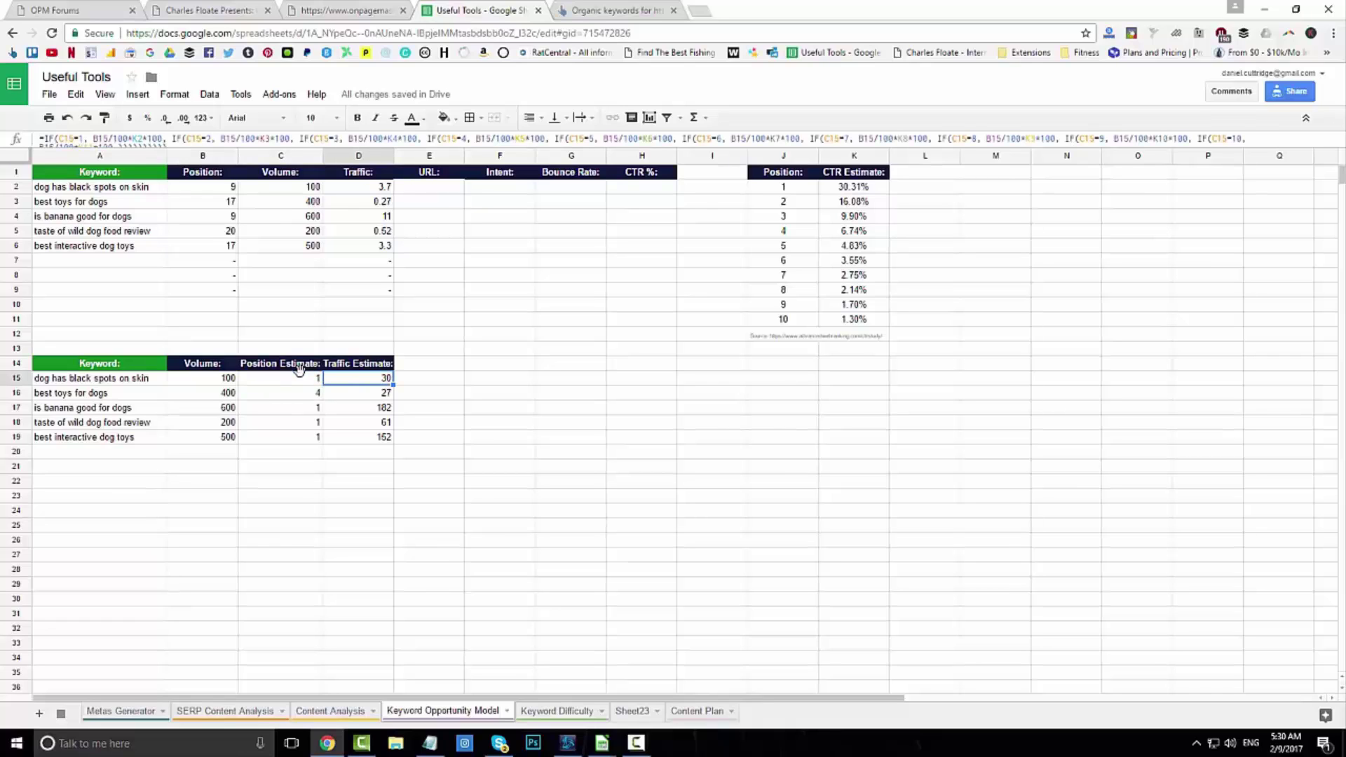
pyautogui.press('Left')
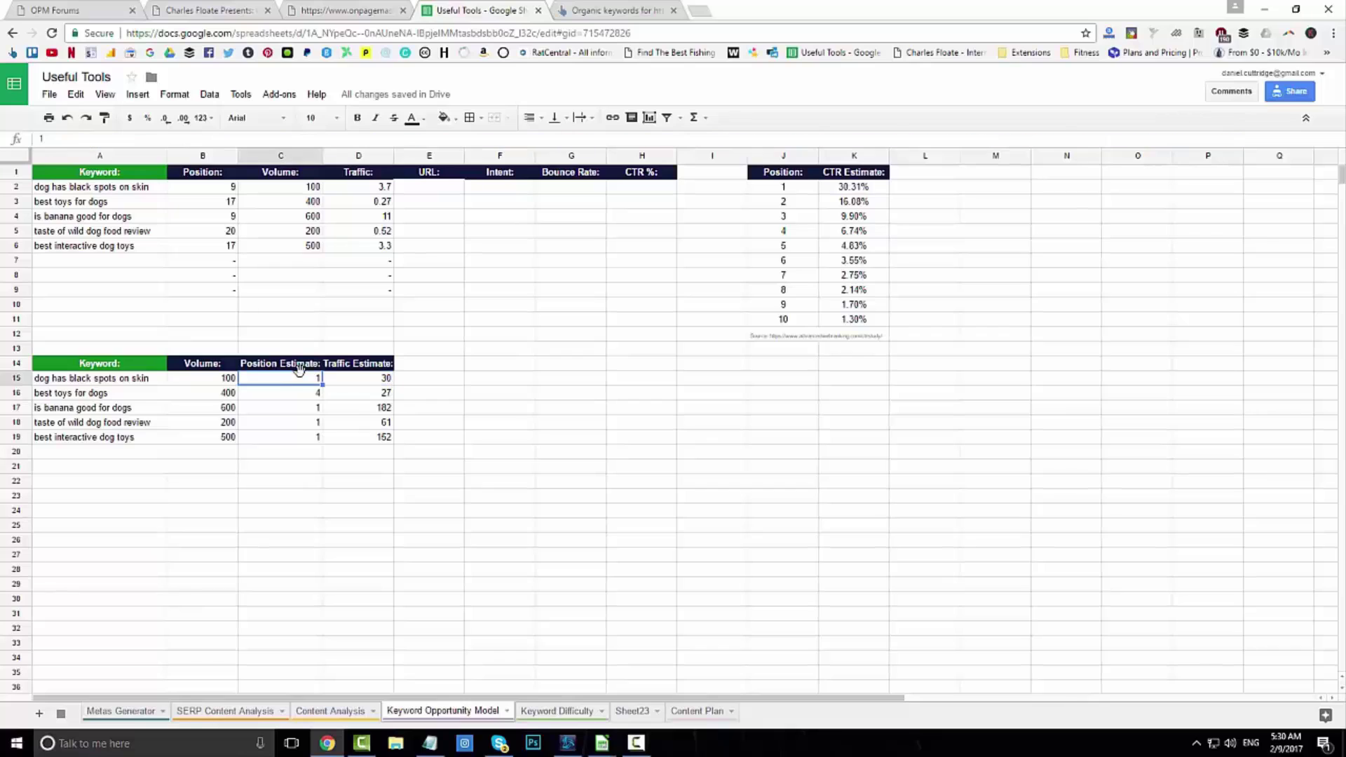
pyautogui.press('Right')
pyautogui.press('Left')
pyautogui.press('Down')
pyautogui.press('Up')
pyautogui.press('Down')
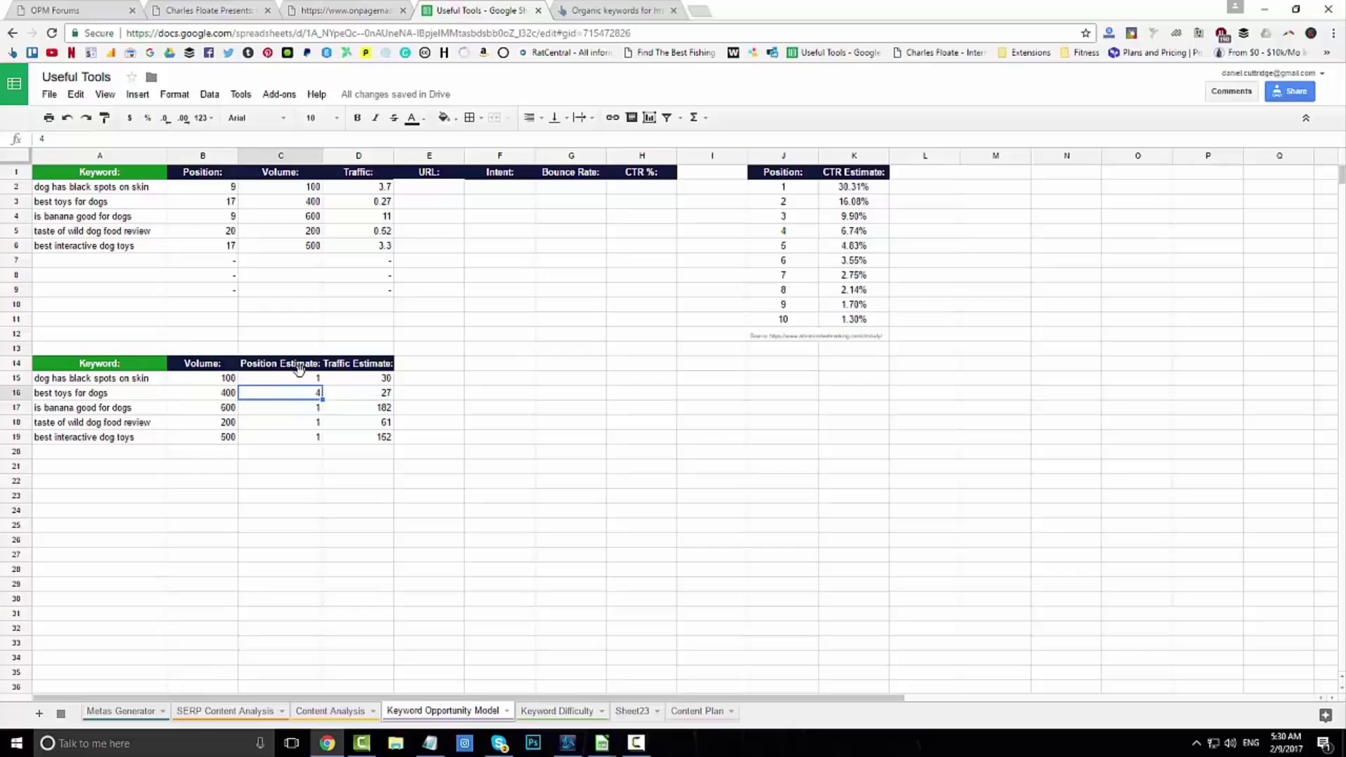
pyautogui.press('Up')
# Step: Compare position 6, then restore position 1 so traffic returns to 30
pyautogui.write('6')
pyautogui.press('Return')
pyautogui.press('Up')
pyautogui.write('1')
pyautogui.press('Return')
# Step: Inspect the volume reference formulas for the first two keywords
pyautogui.press('Up')
pyautogui.press('Left')
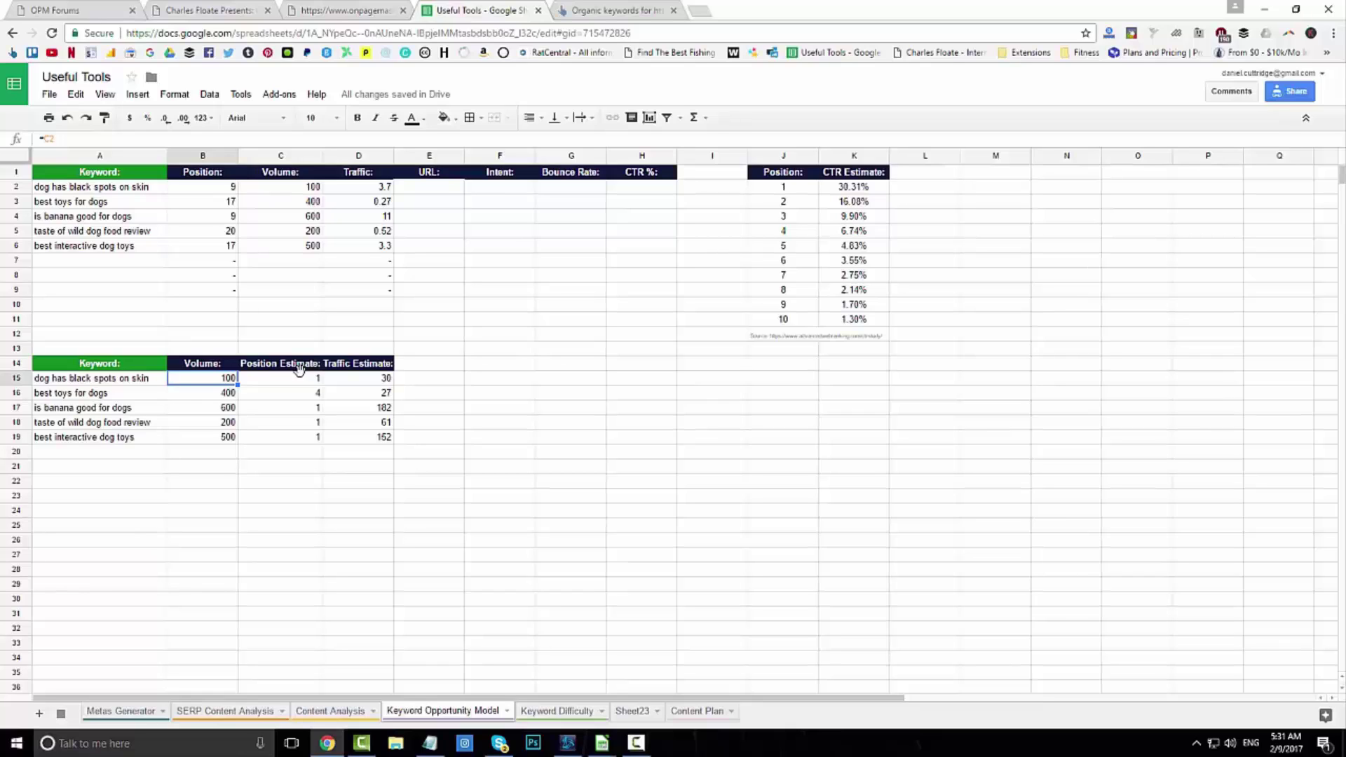
pyautogui.press('Down')
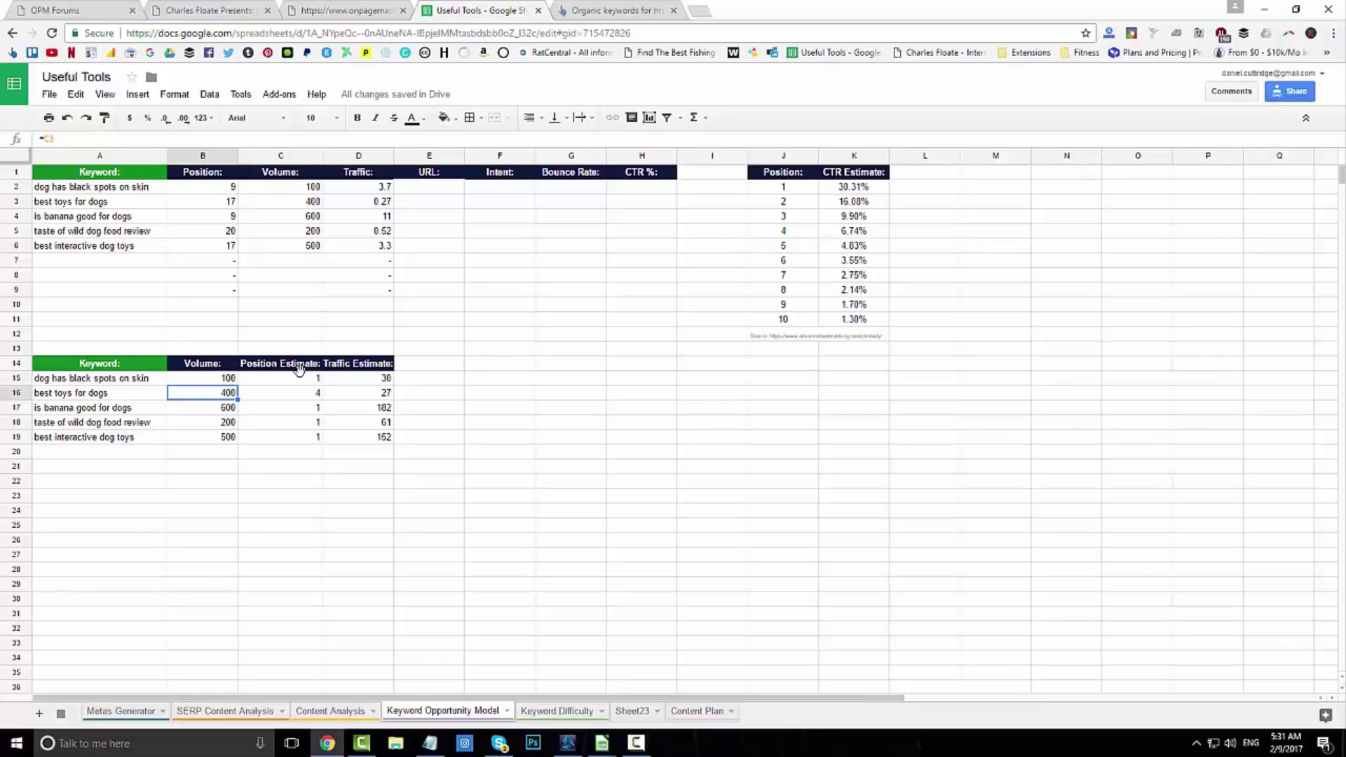
pyautogui.press('Right')
pyautogui.press('Left')
# Step: Switch to Sheet23 and select the top sixteen keyword rows
pyautogui.click(640, 712)
pyautogui.click(81, 169)
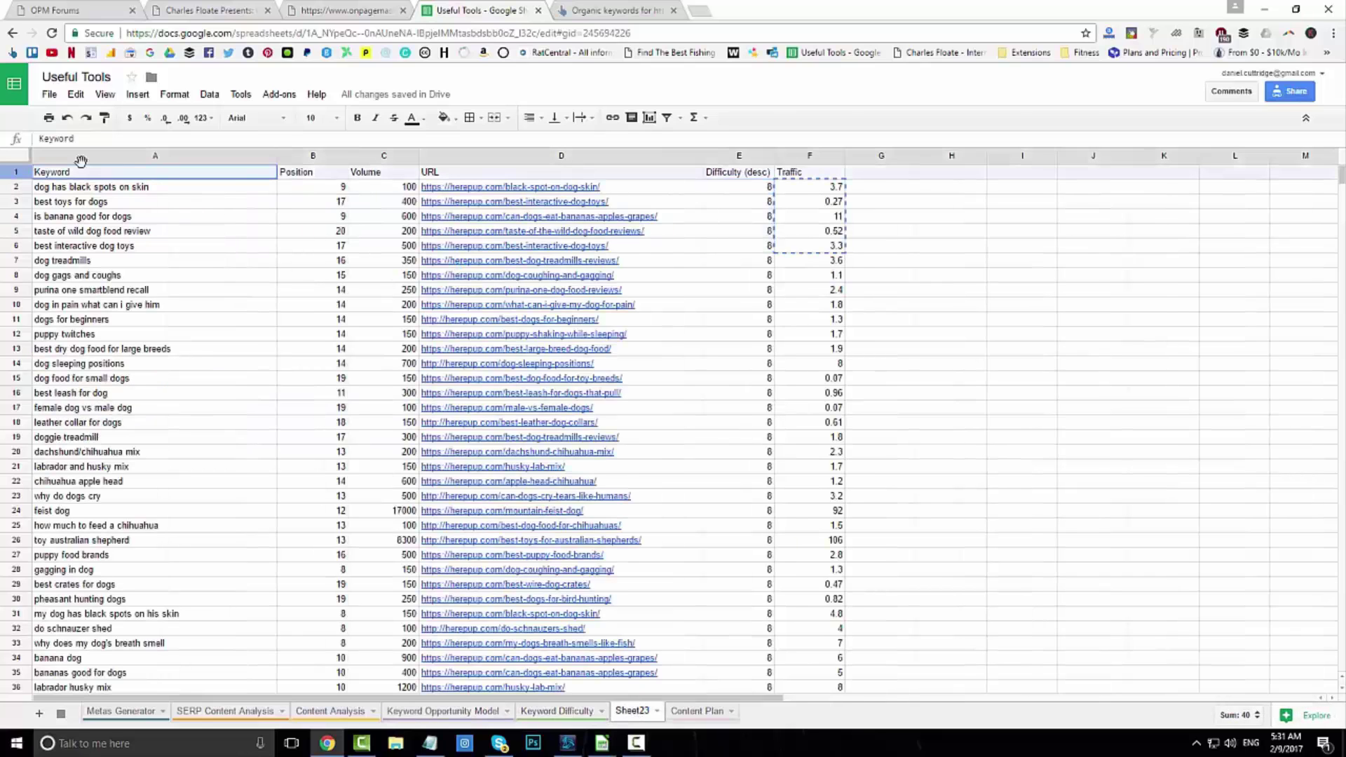
pyautogui.moveTo(80, 162); pyautogui.dragTo(800, 438)
pyautogui.click(1002, 305)
# Step: Select the top keywords' difficulty, traffic and volume values to inspect them
pyautogui.moveTo(769, 188); pyautogui.dragTo(775, 360)
pyautogui.scroll(-20, 775, 365)
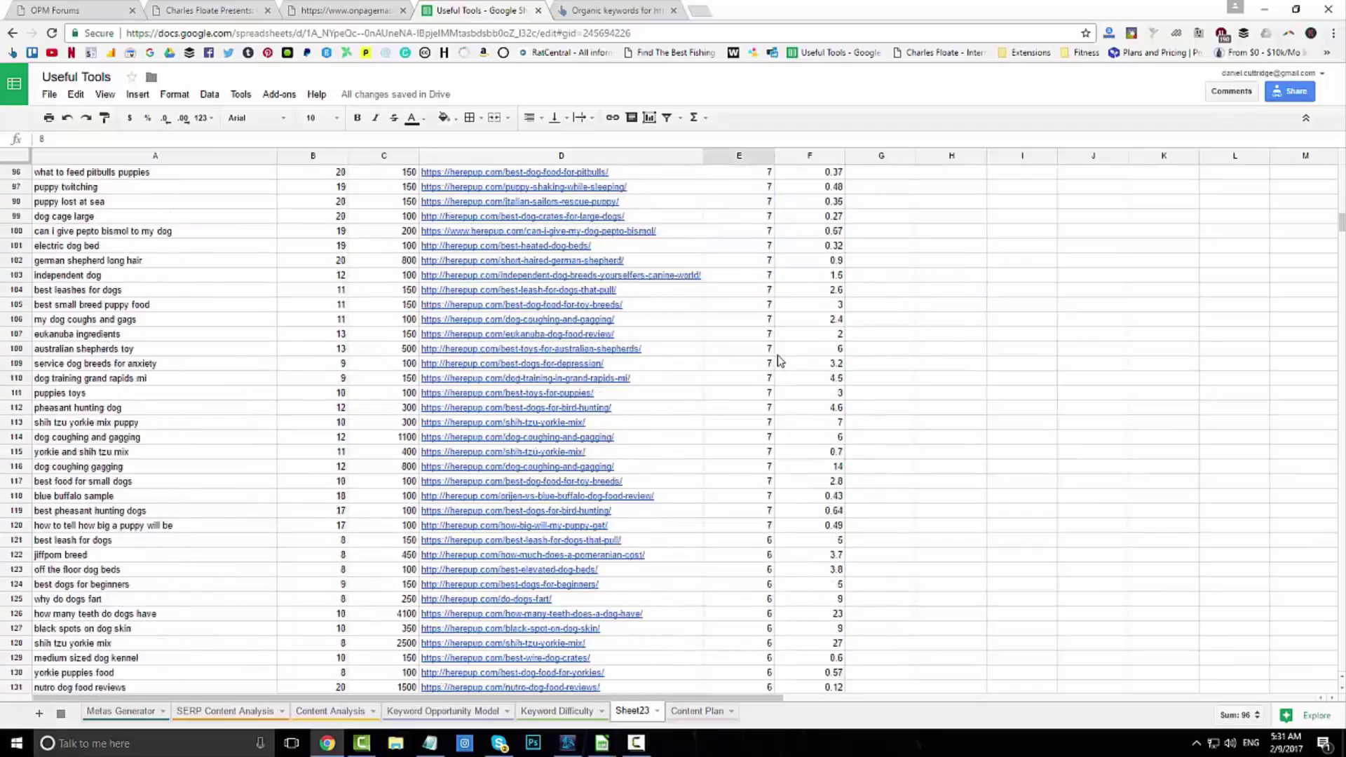
pyautogui.scroll(20, 780, 362)
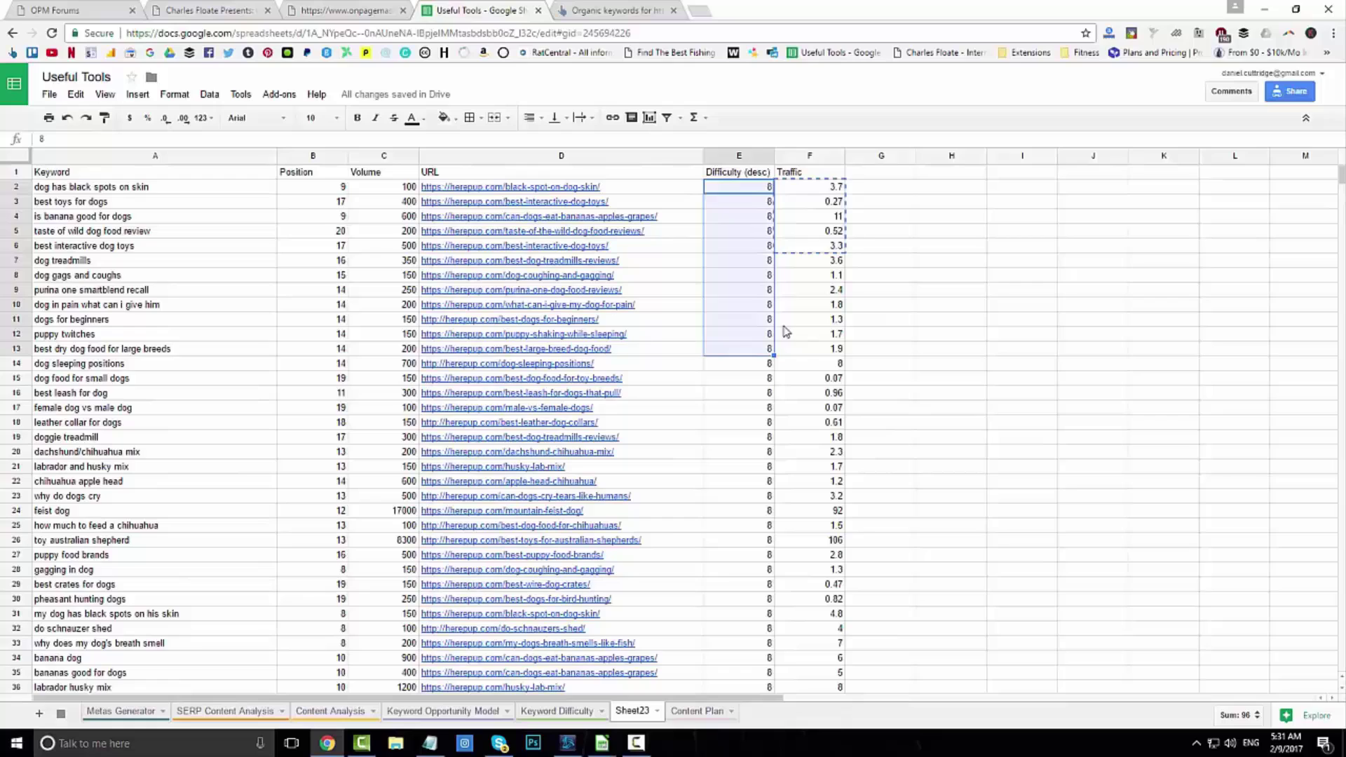
pyautogui.moveTo(827, 188); pyautogui.dragTo(828, 246)
pyautogui.click(824, 305)
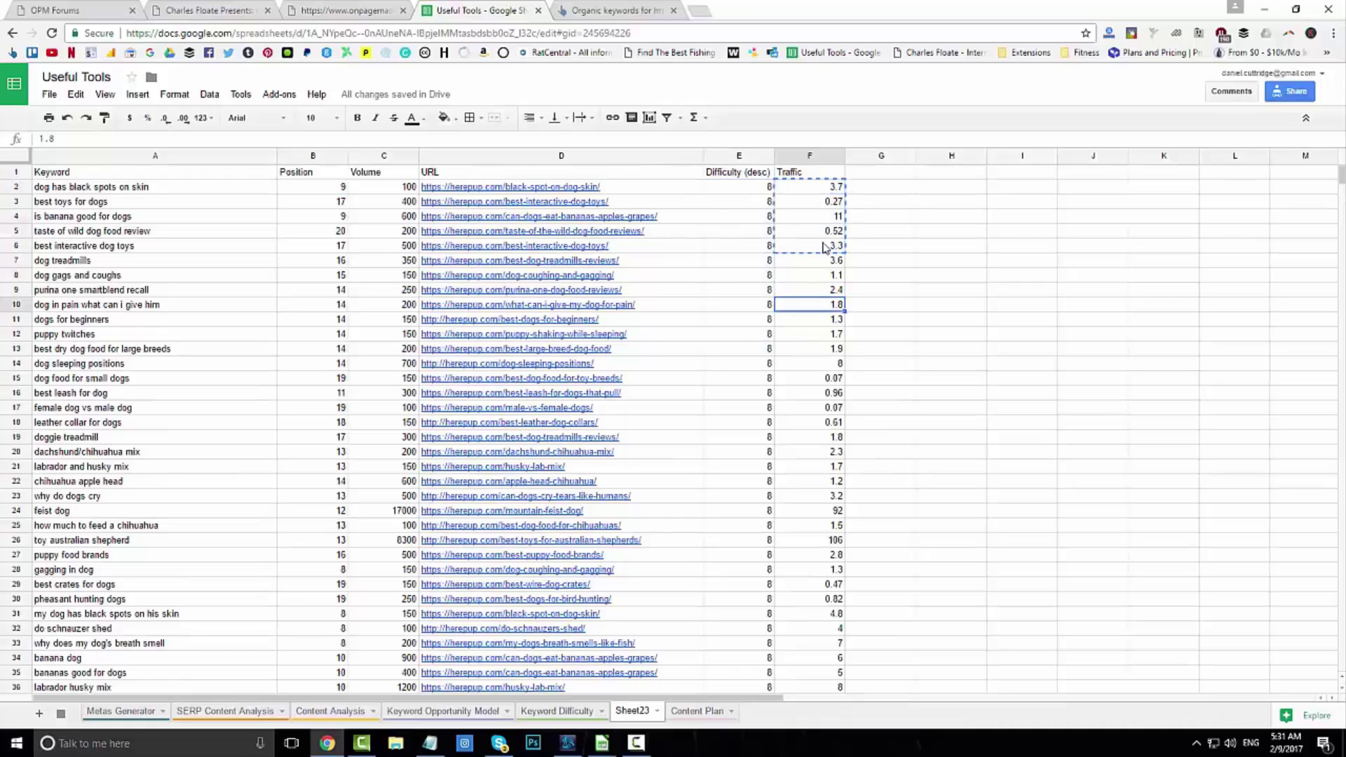
pyautogui.moveTo(826, 187); pyautogui.dragTo(826, 225)
pyautogui.moveTo(410, 188); pyautogui.dragTo(397, 523)
pyautogui.click(398, 516)
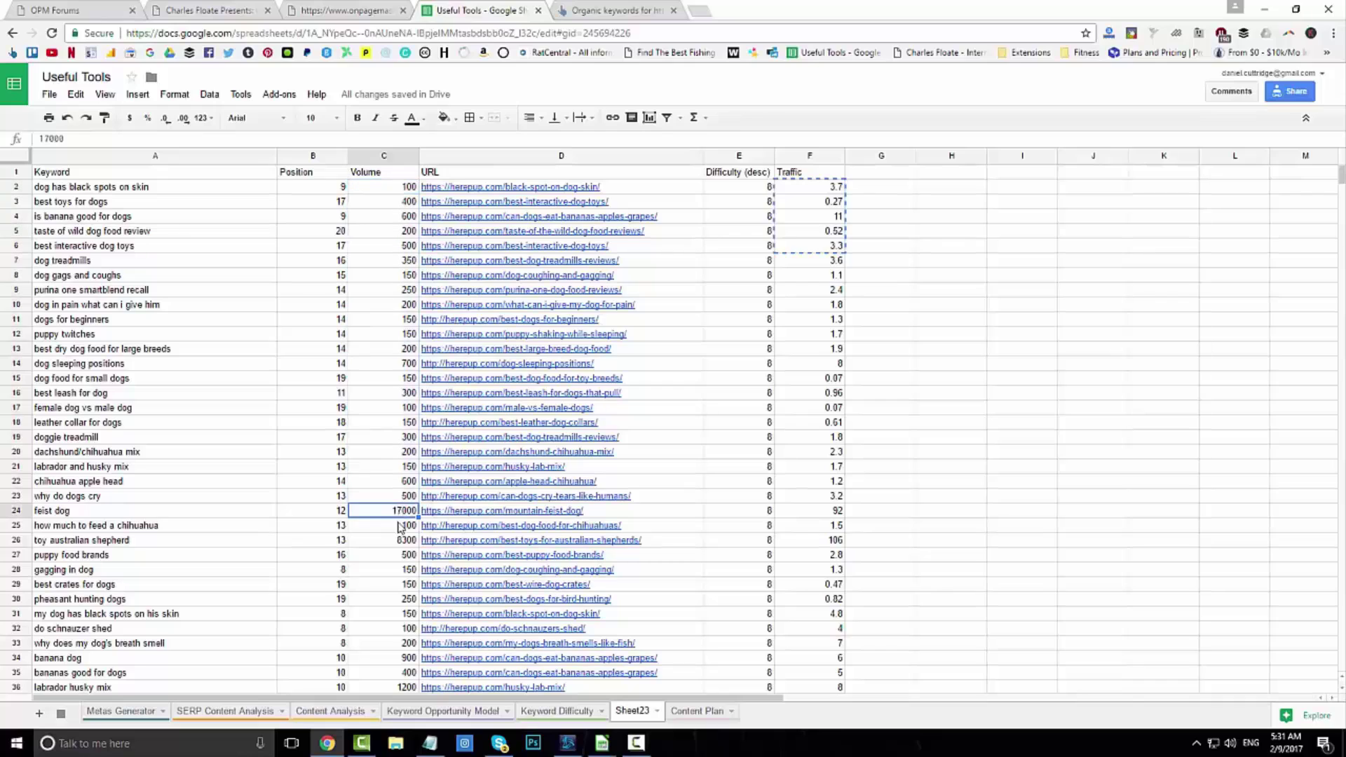
pyautogui.click(195, 515)
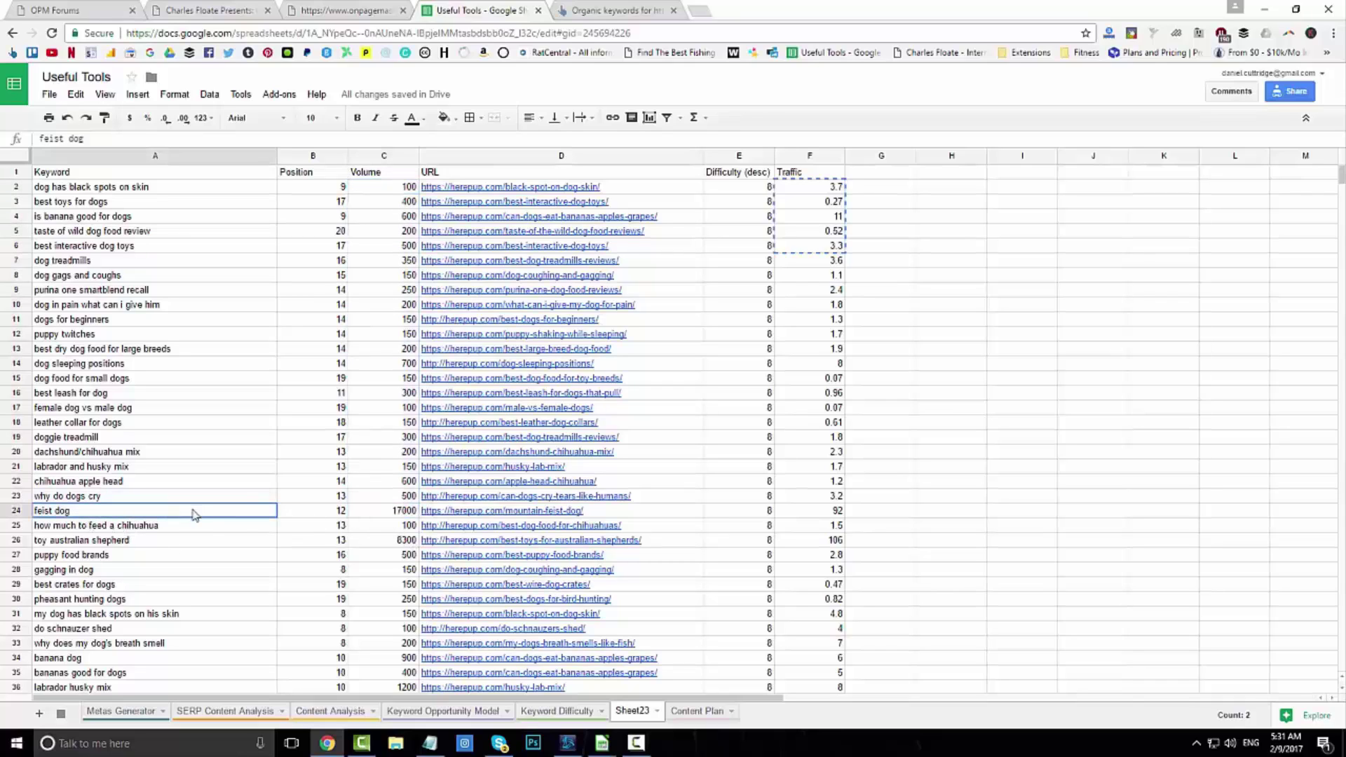
pyautogui.moveTo(195, 515); pyautogui.dragTo(405, 515)
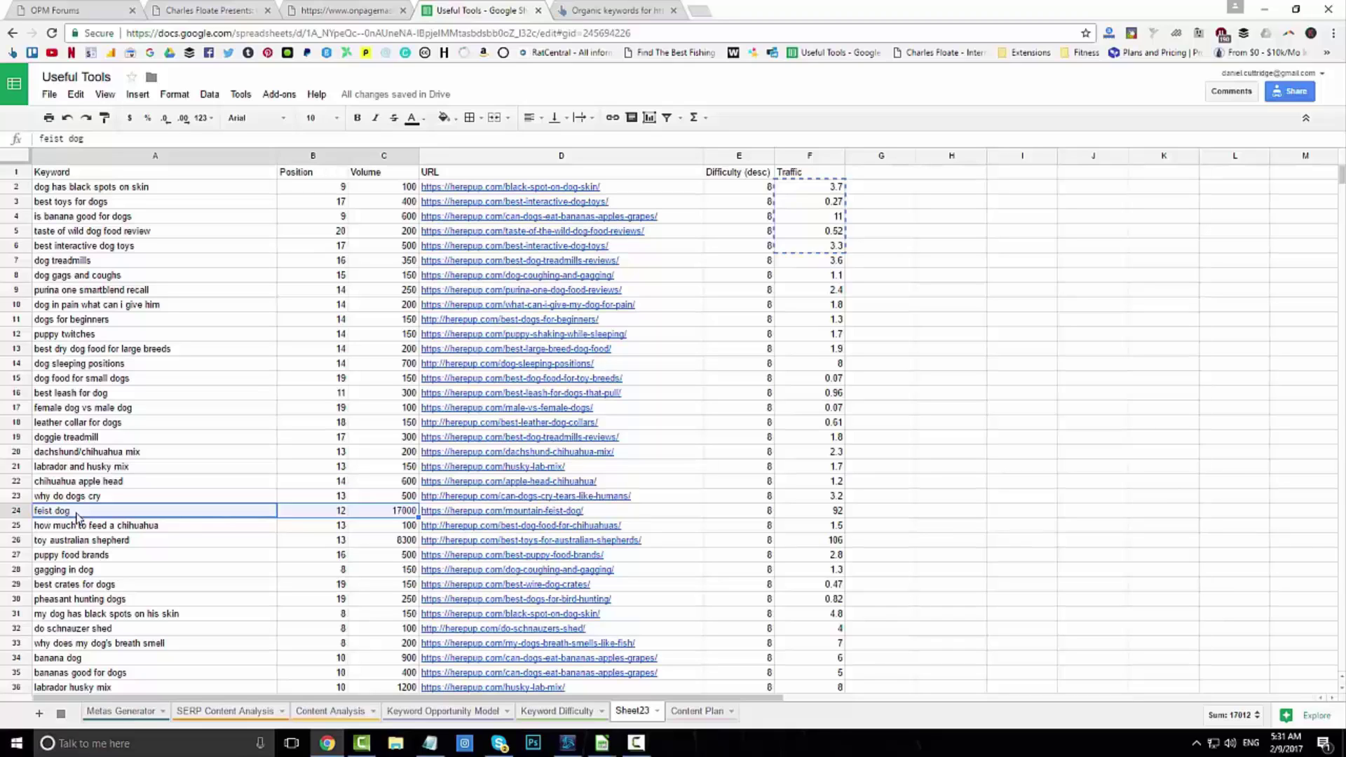
pyautogui.click(388, 514)
pyautogui.click(341, 519)
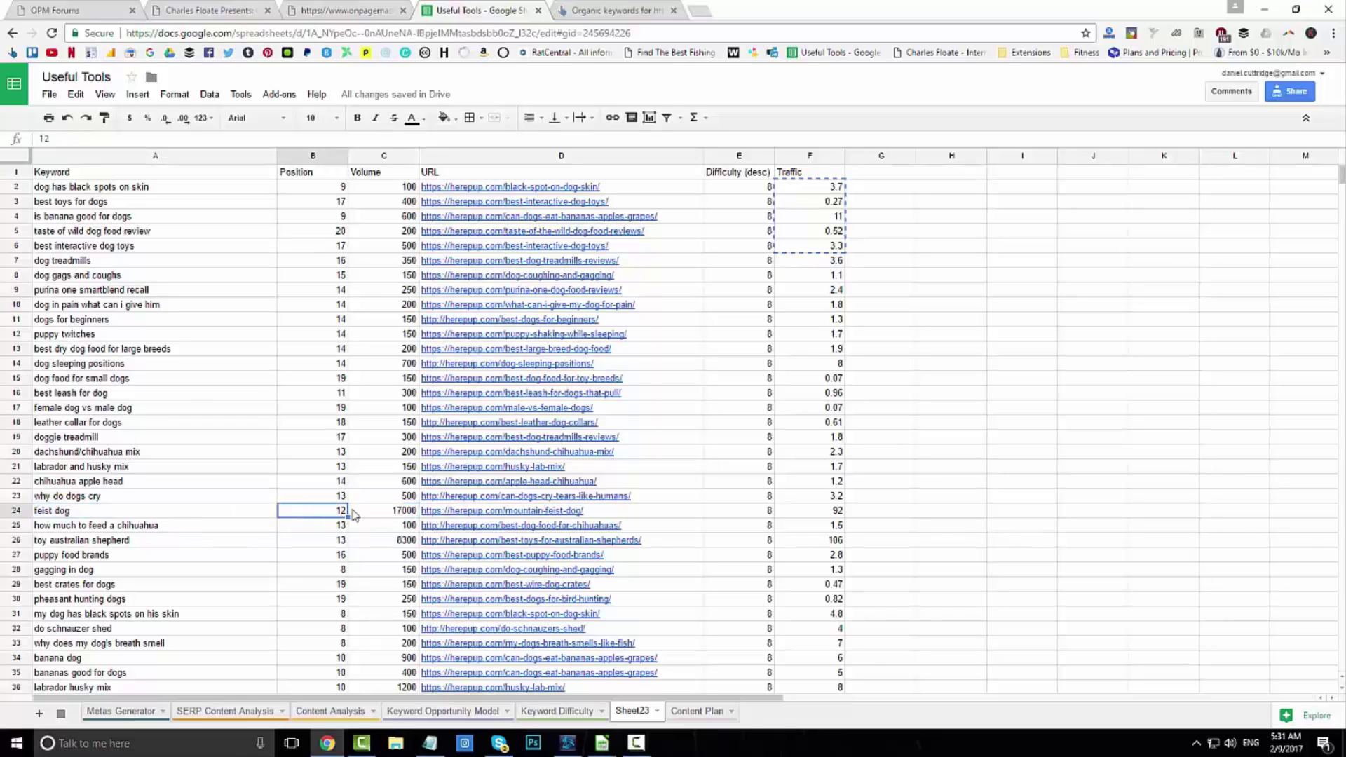
pyautogui.click(375, 516)
pyautogui.click(334, 519)
pyautogui.click(372, 514)
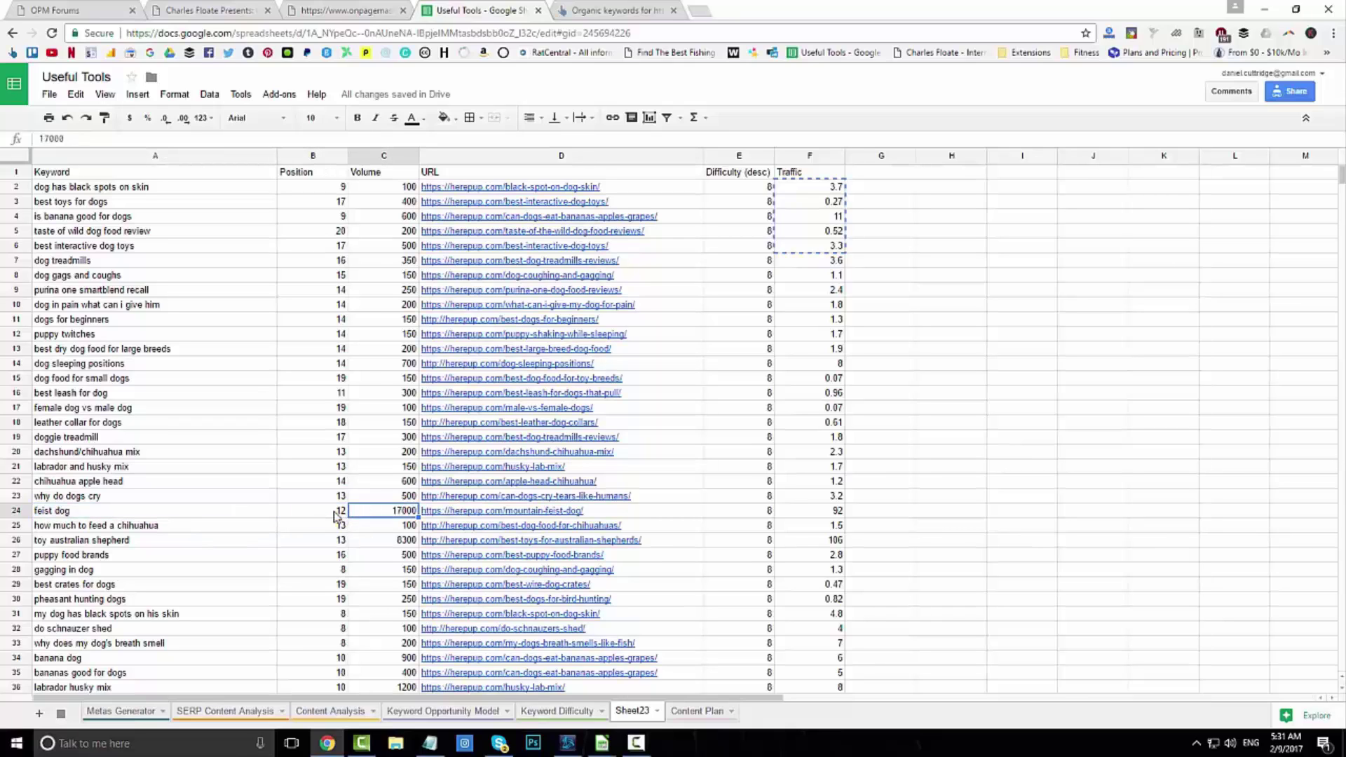
pyautogui.moveTo(336, 516); pyautogui.dragTo(385, 513)
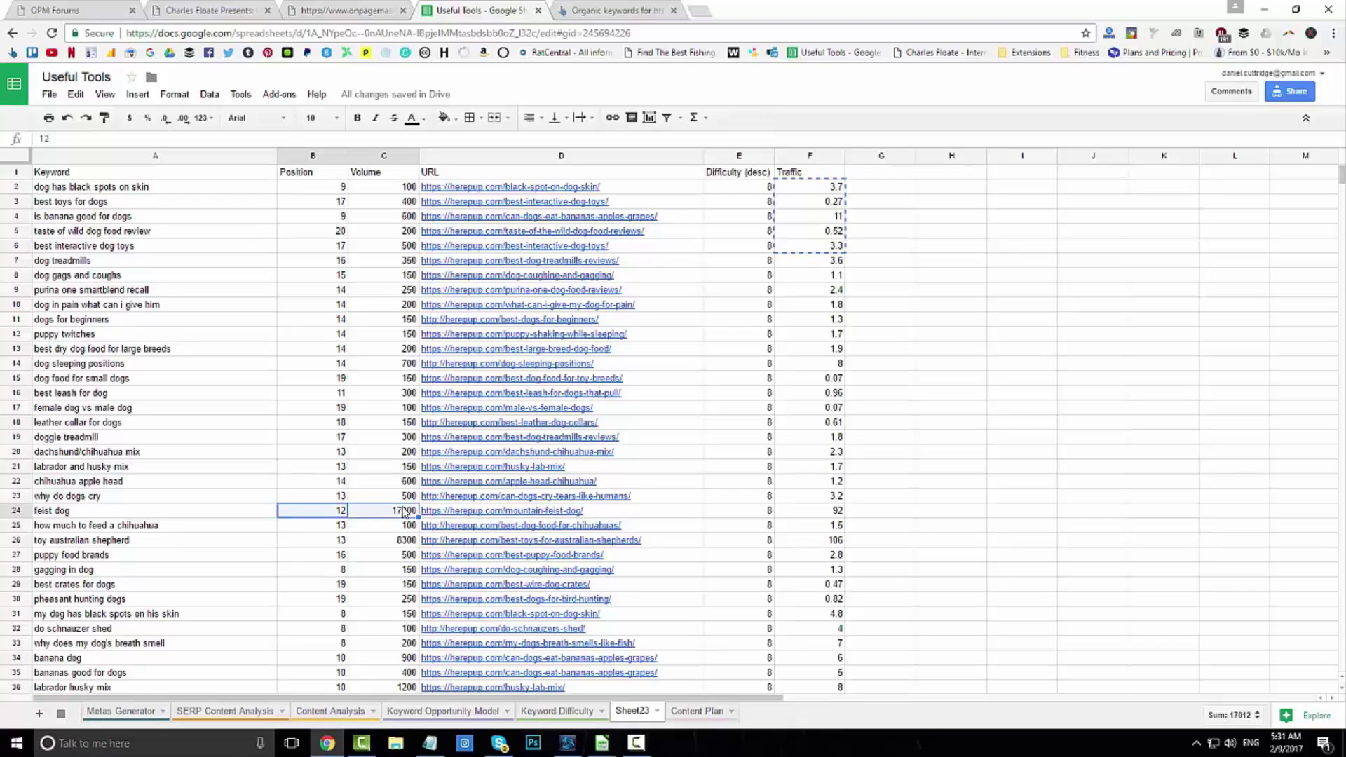
pyautogui.click(407, 518)
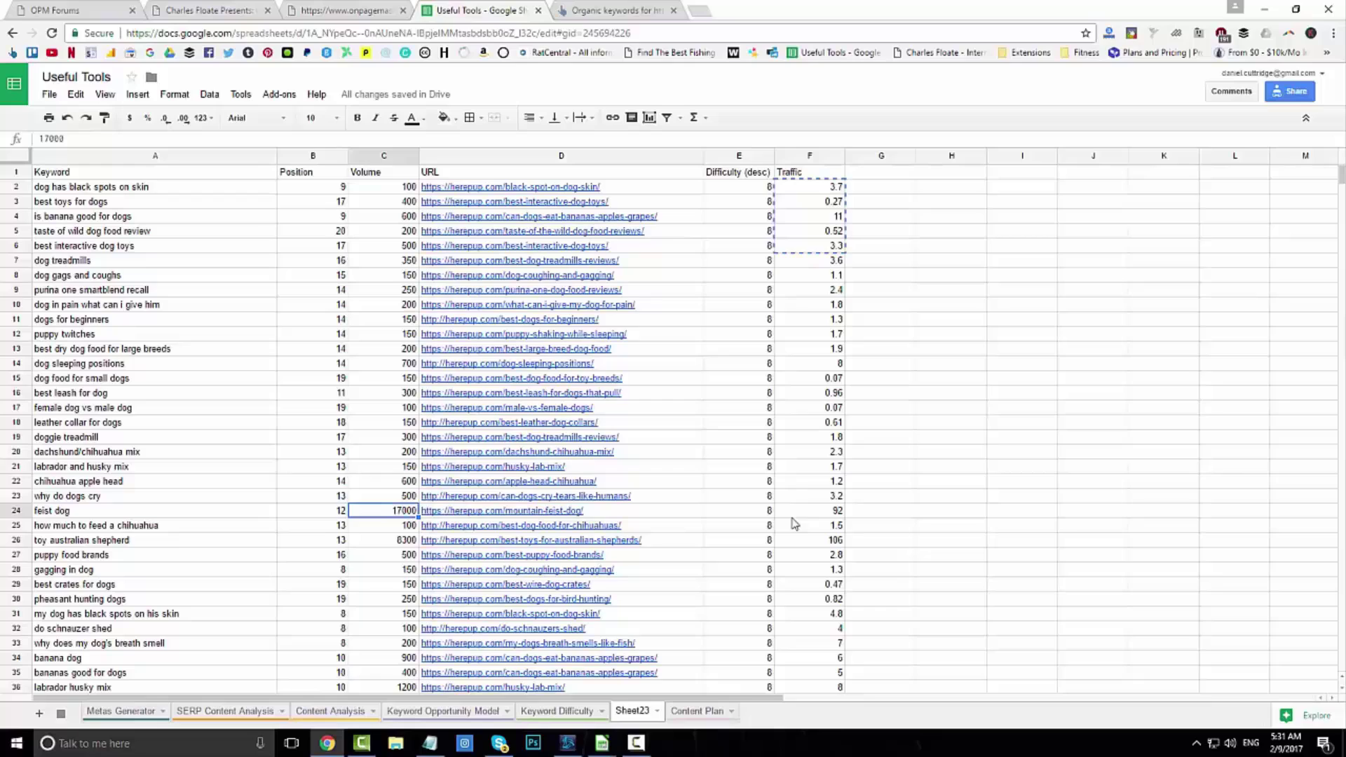
pyautogui.click(839, 513)
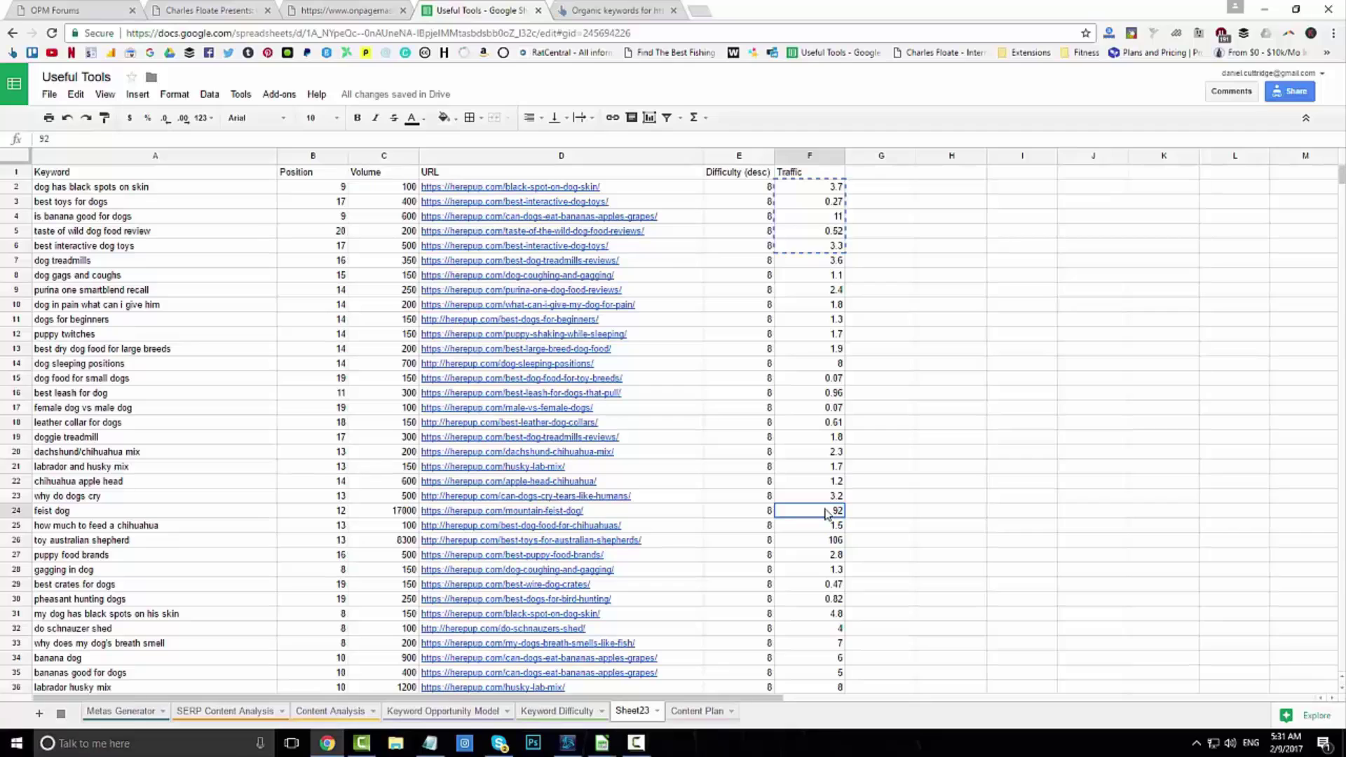
pyautogui.press('Left')
pyautogui.press('Left')
pyautogui.press('Left')
pyautogui.press('Left')
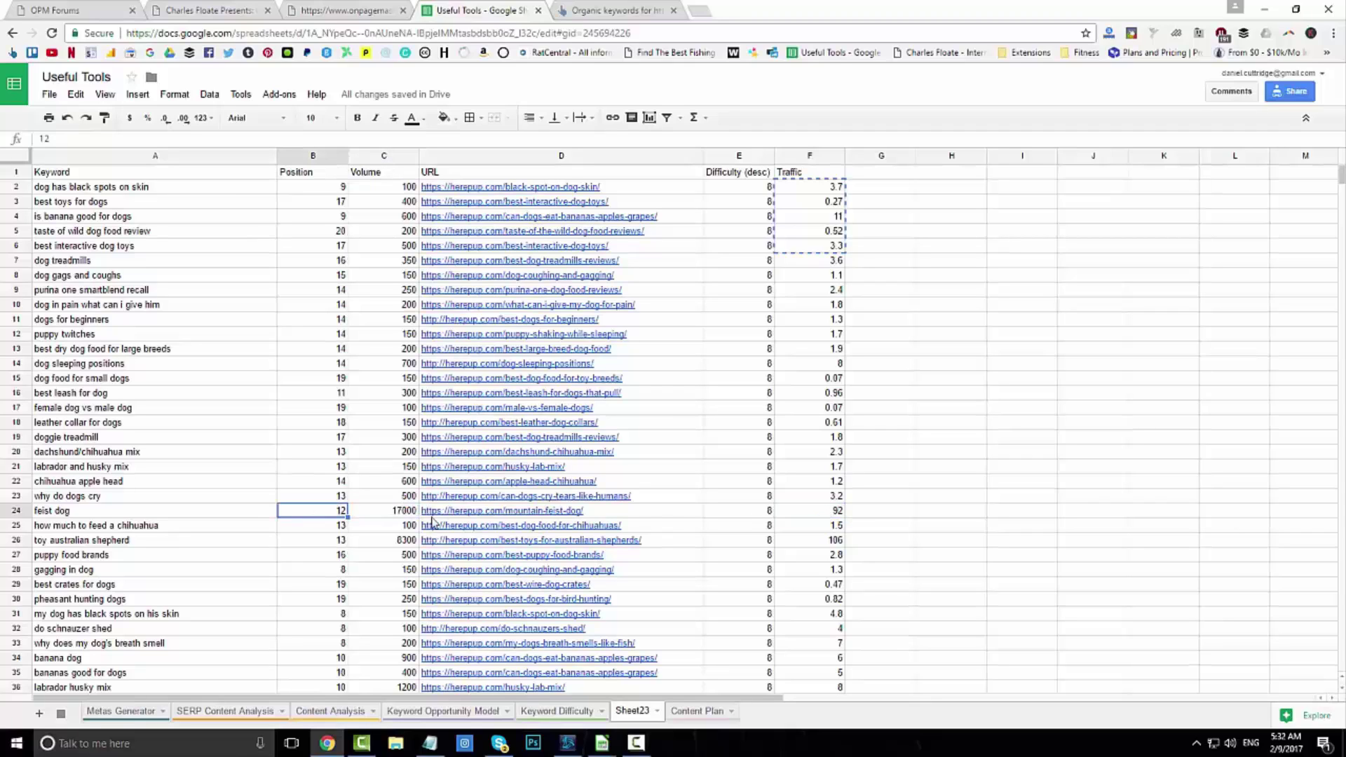
pyautogui.press('Right')
pyautogui.press('Right')
pyautogui.press('Right')
pyautogui.press('Right')
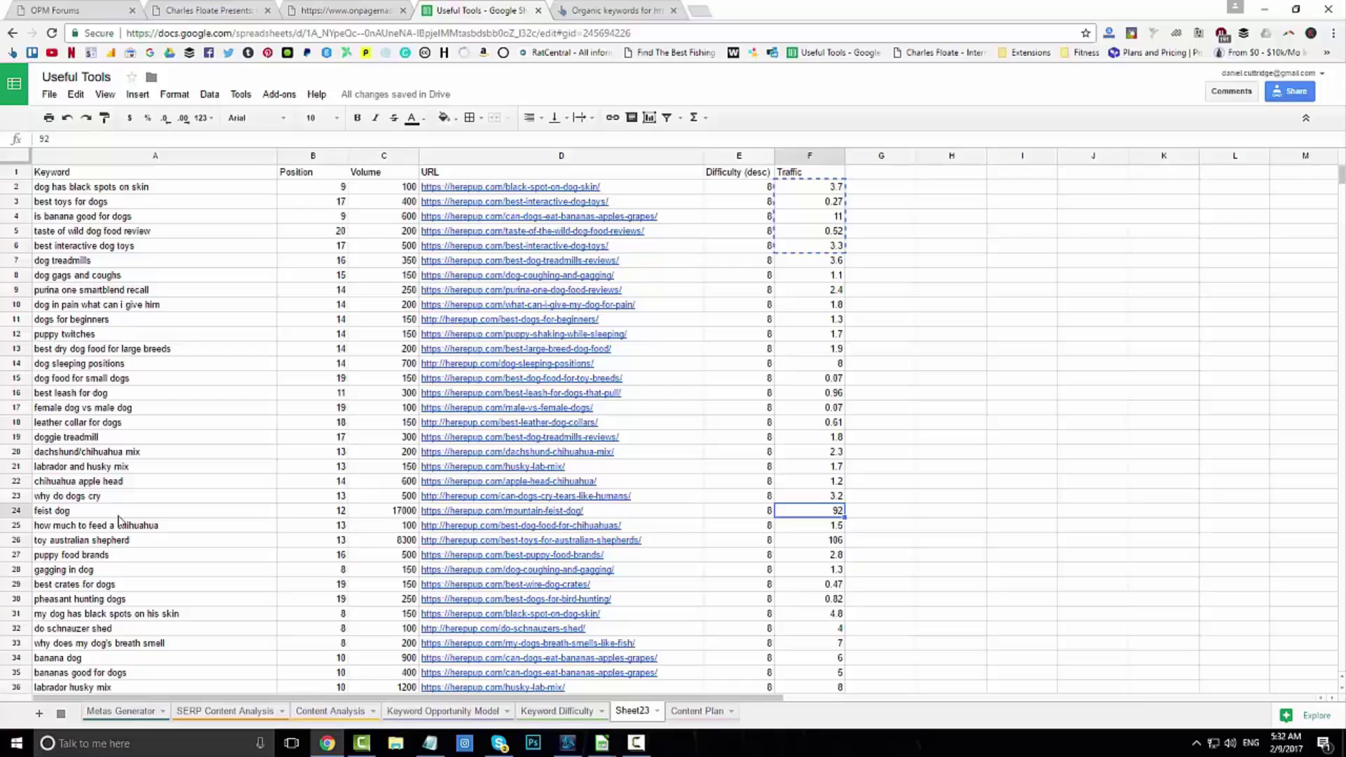
pyautogui.moveTo(93, 515); pyautogui.dragTo(362, 508)
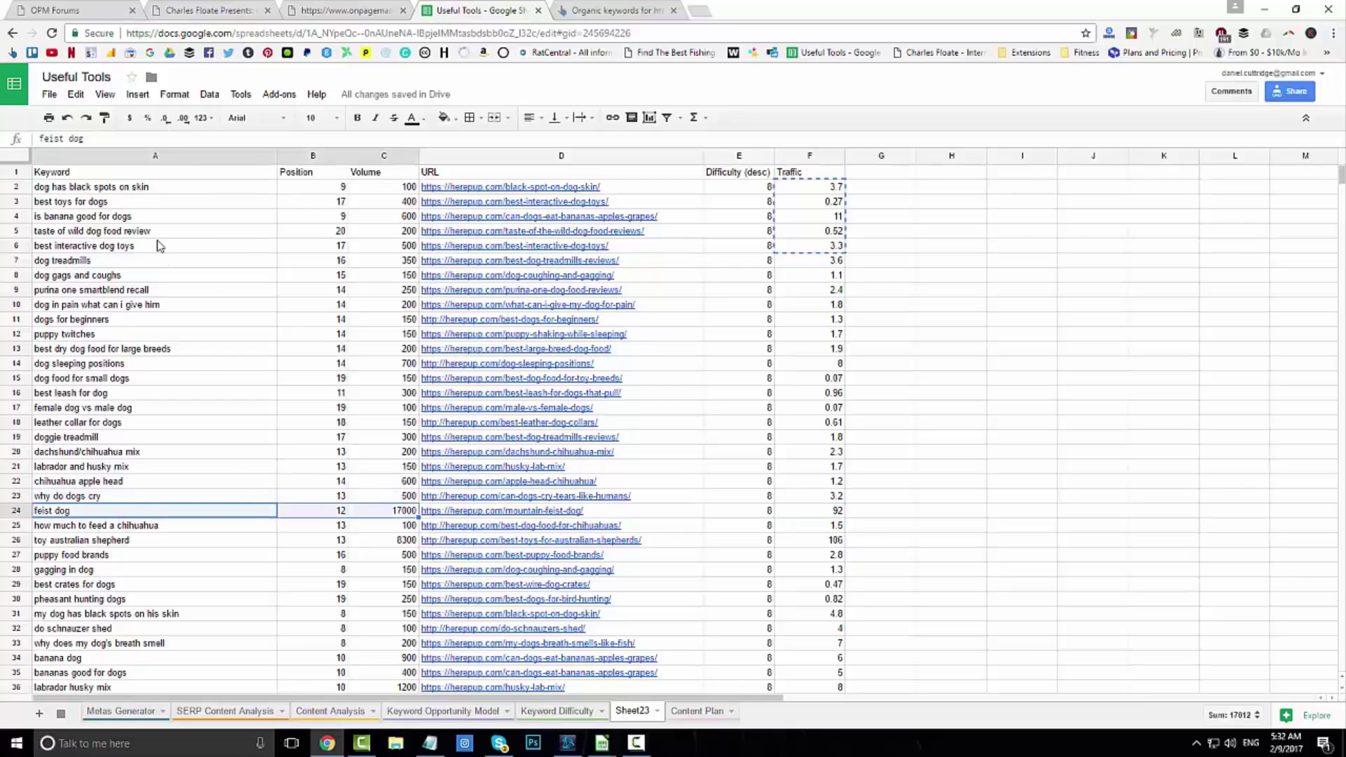
pyautogui.moveTo(172, 187); pyautogui.dragTo(379, 191)
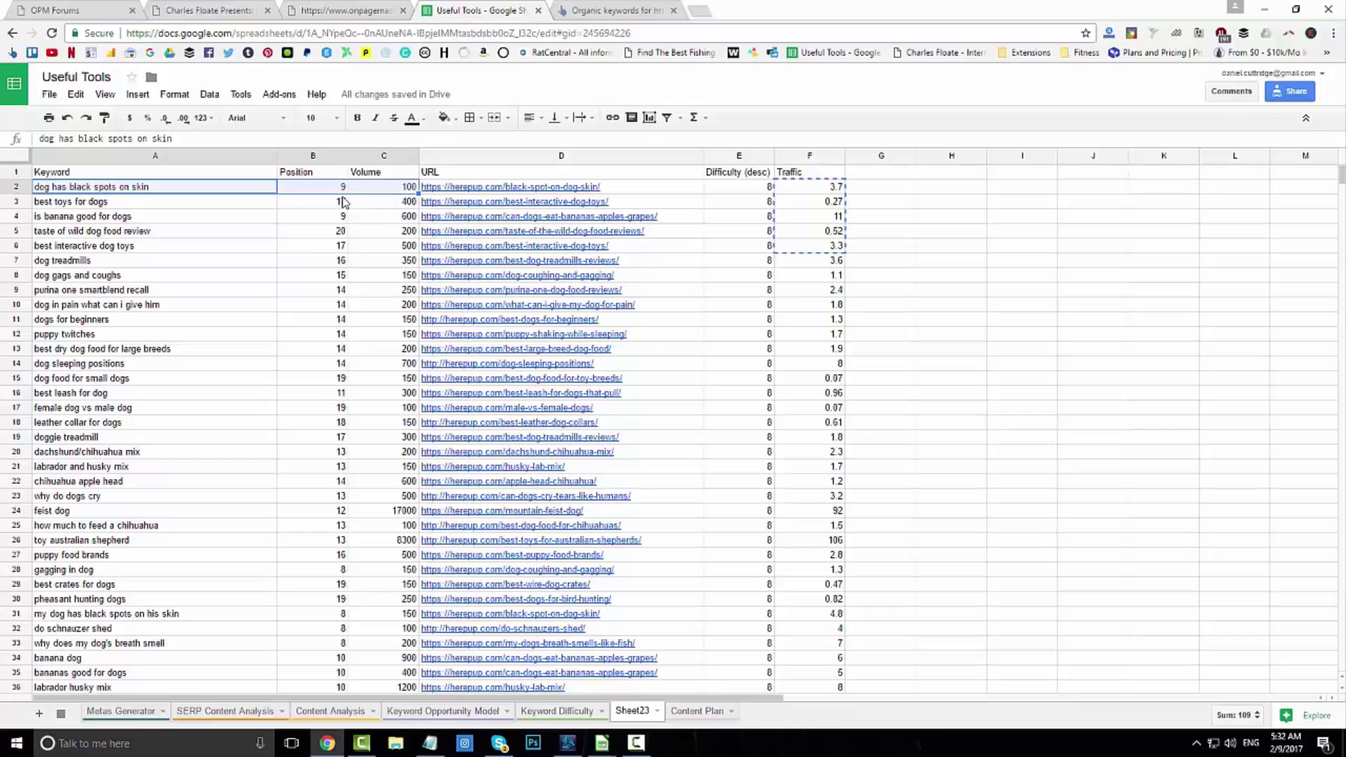